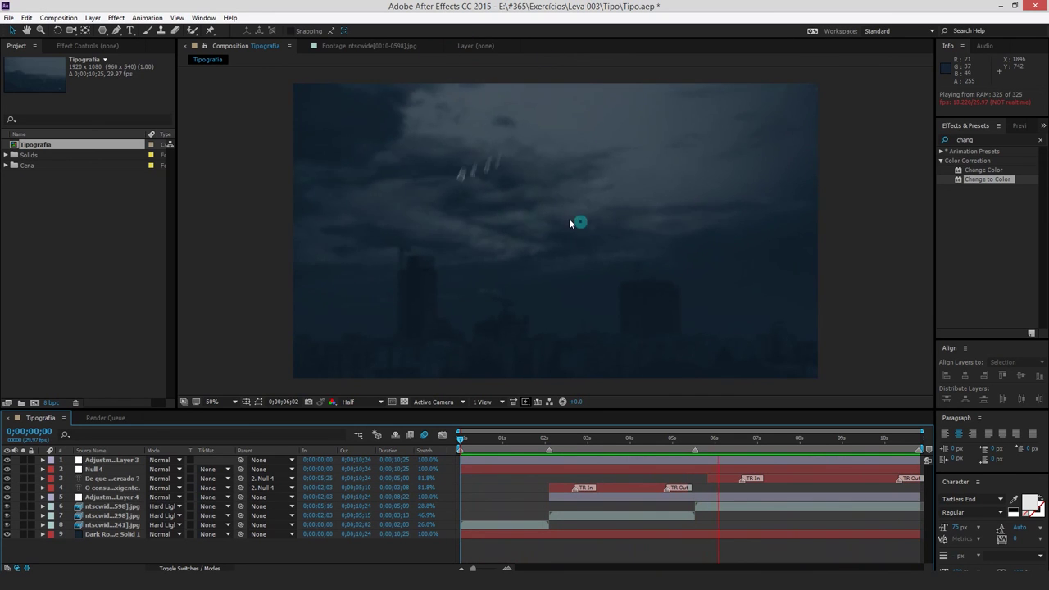
Preview the composition, return to about 1 second, and solo the footage layers including layer 6
{"action": "key", "text": "space"}
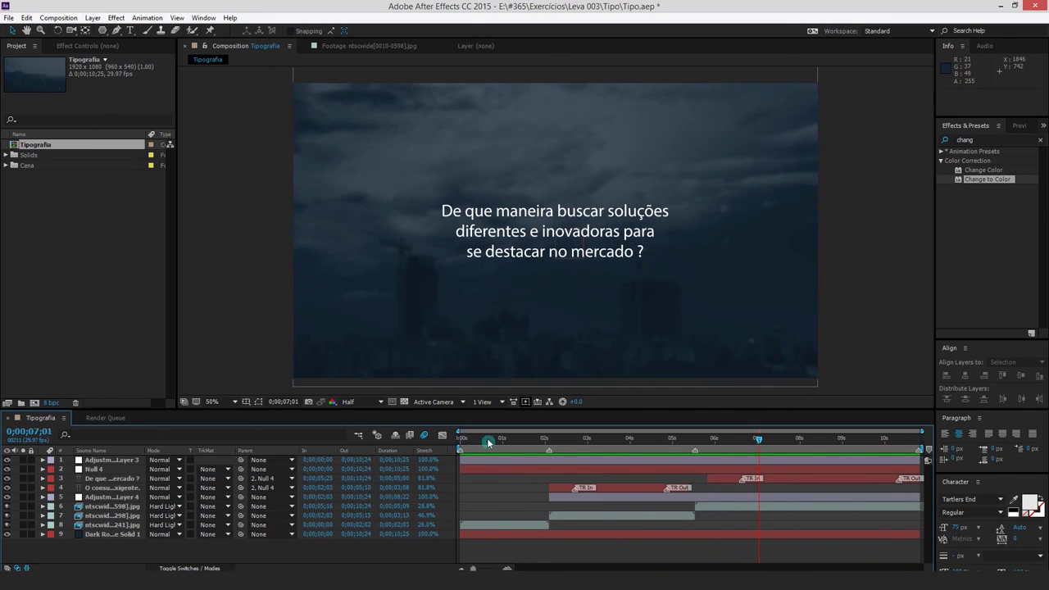
{"action": "left_click_drag", "start_coordinate": [489, 443], "coordinate": [510, 442]}
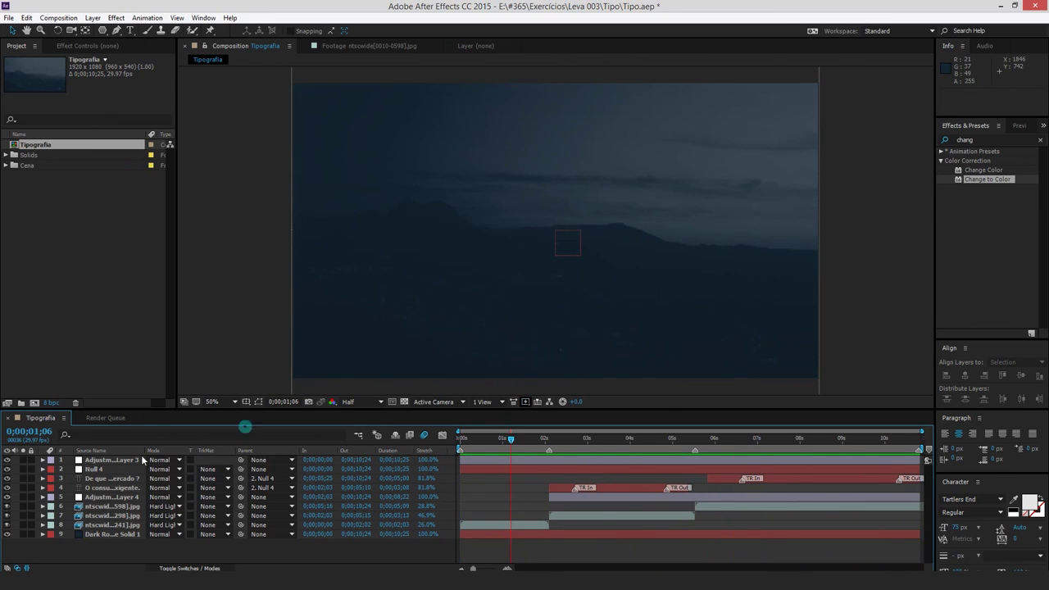
{"action": "left_click", "coordinate": [23, 525]}
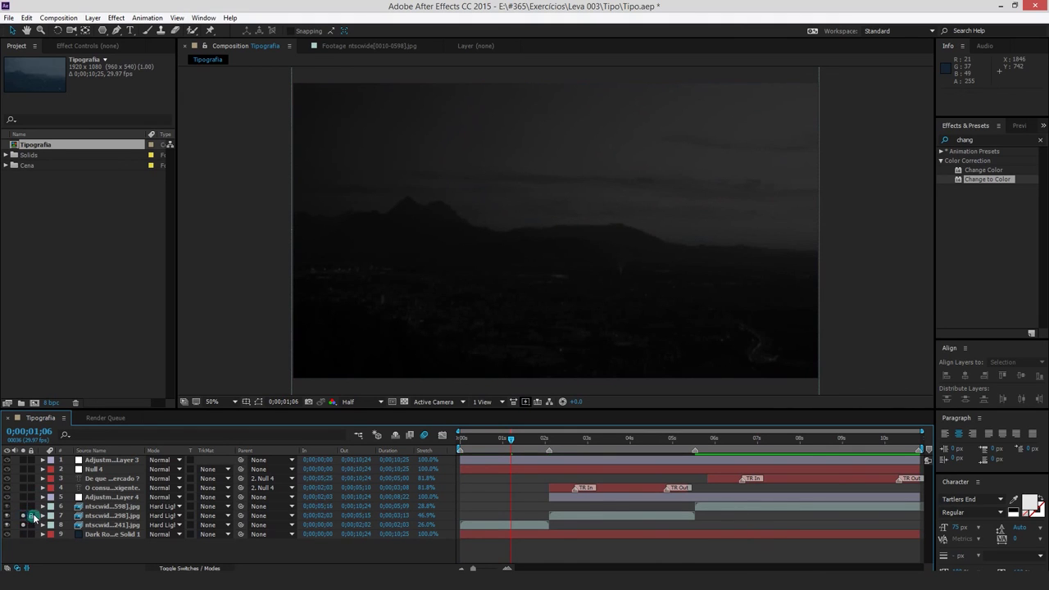
{"action": "left_click", "coordinate": [24, 506]}
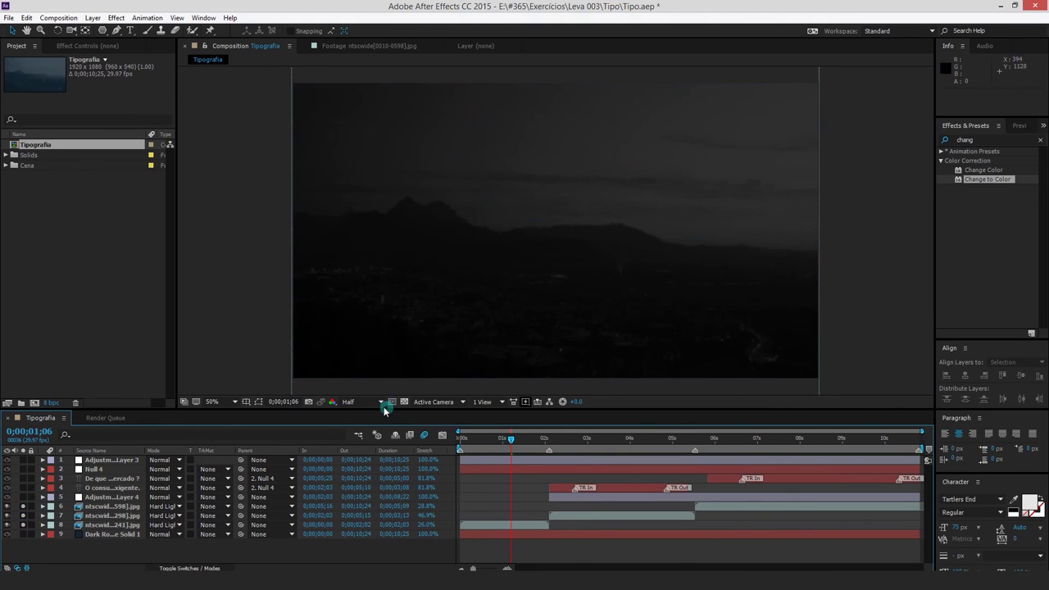
Toggle the transparency grid on and off, then scrub through the city building and crane skyline shots
{"action": "left_click", "coordinate": [405, 403]}
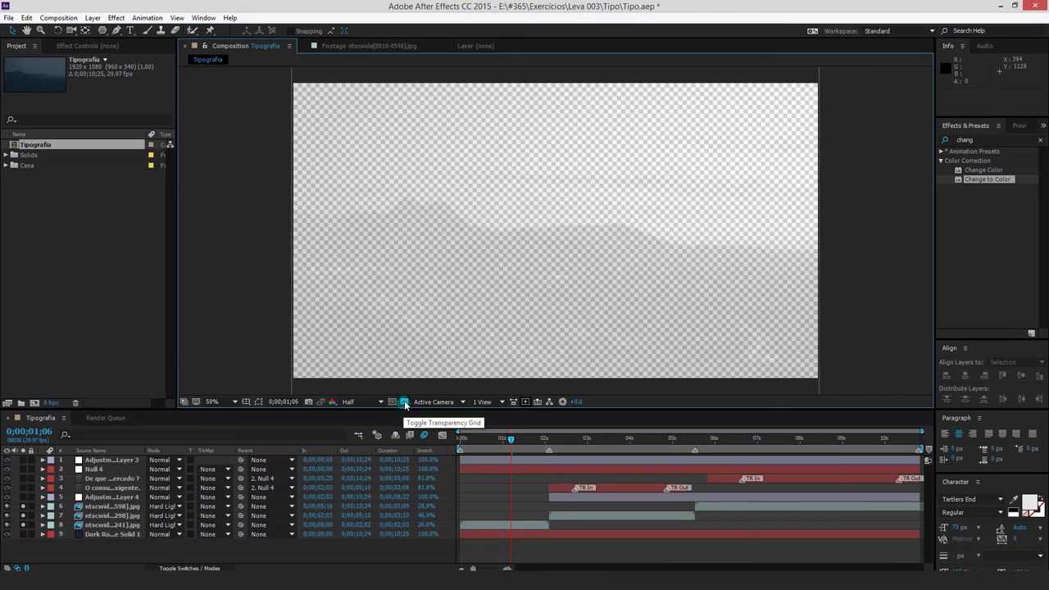
{"action": "left_click", "coordinate": [405, 403]}
{"action": "left_click_drag", "start_coordinate": [513, 440], "coordinate": [627, 440]}
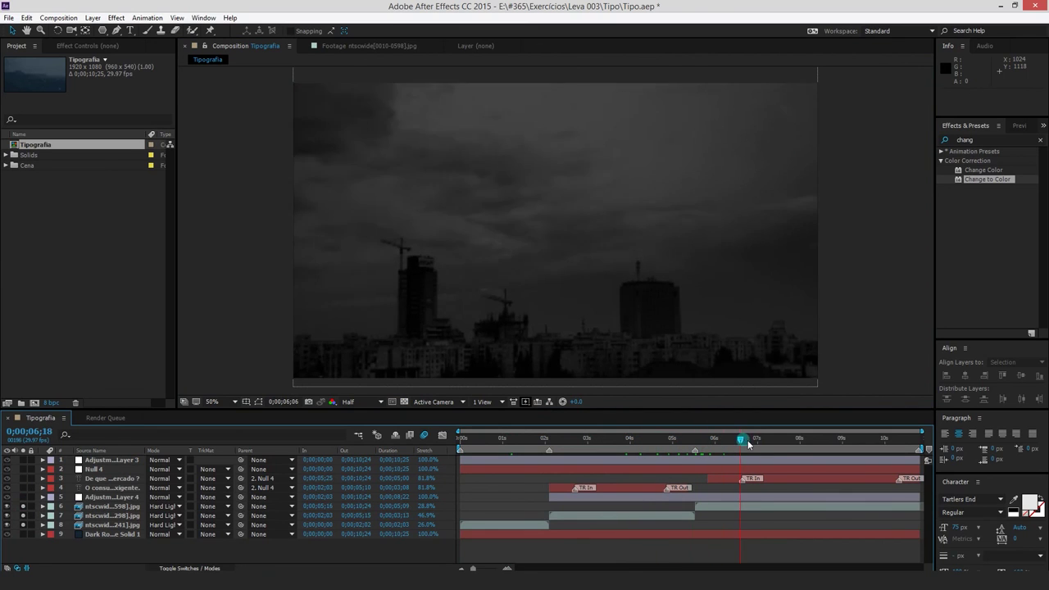
{"action": "left_click_drag", "start_coordinate": [639, 443], "coordinate": [893, 442]}
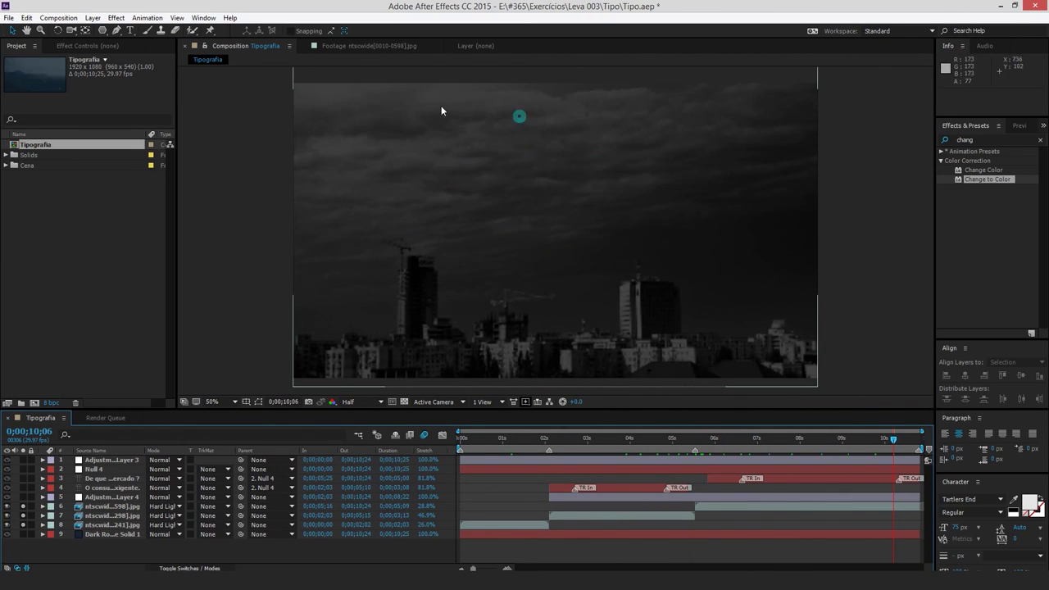
Select layer 7's footage and check its Opacity value with T
{"action": "left_click", "coordinate": [562, 419]}
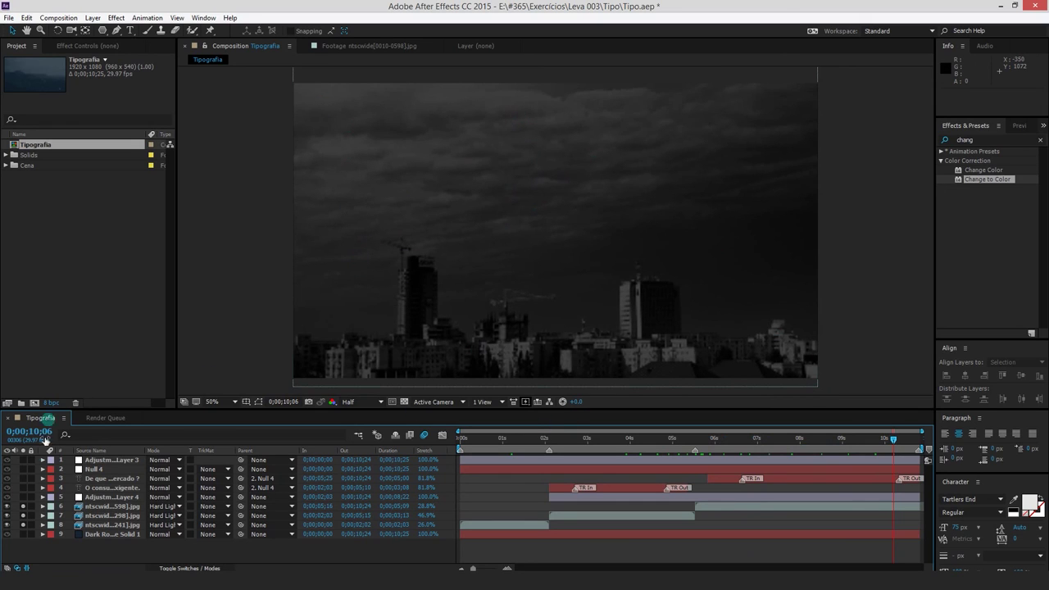
{"action": "left_click", "coordinate": [112, 516]}
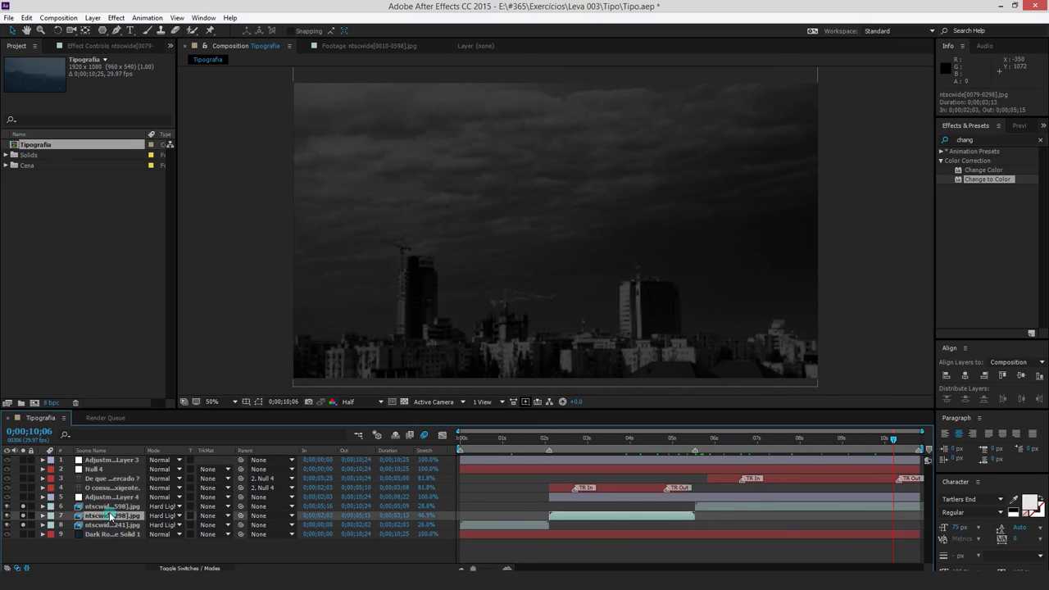
{"action": "key", "text": "t"}
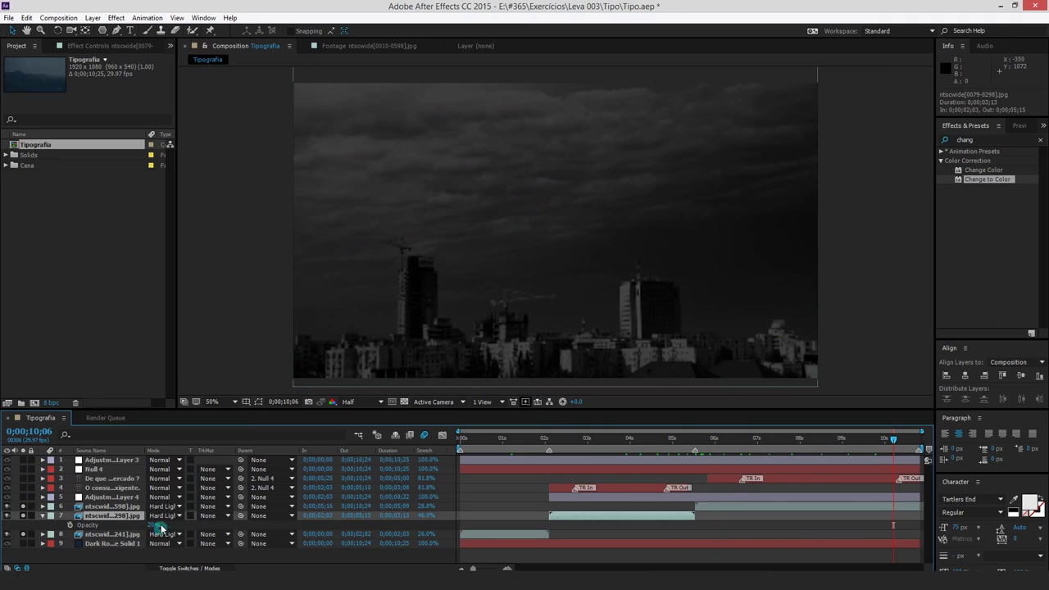
{"action": "key", "text": "t"}
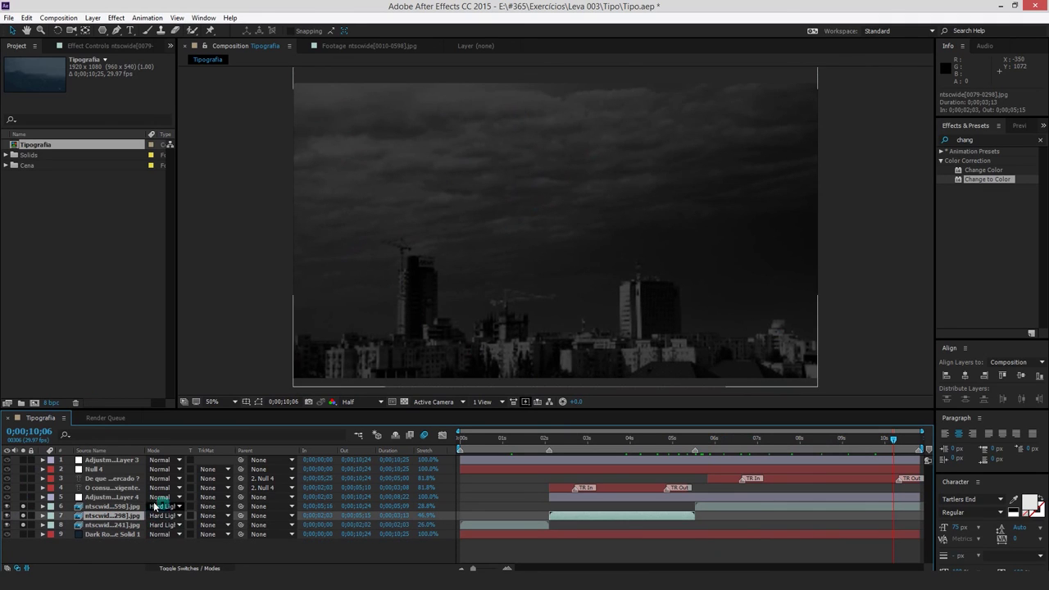
Solo the Dark Blue Solid to restore the tint, scrub around 2 seconds, and select Adjustment Layer 4
{"action": "left_click", "coordinate": [23, 535]}
{"action": "left_click", "coordinate": [602, 450]}
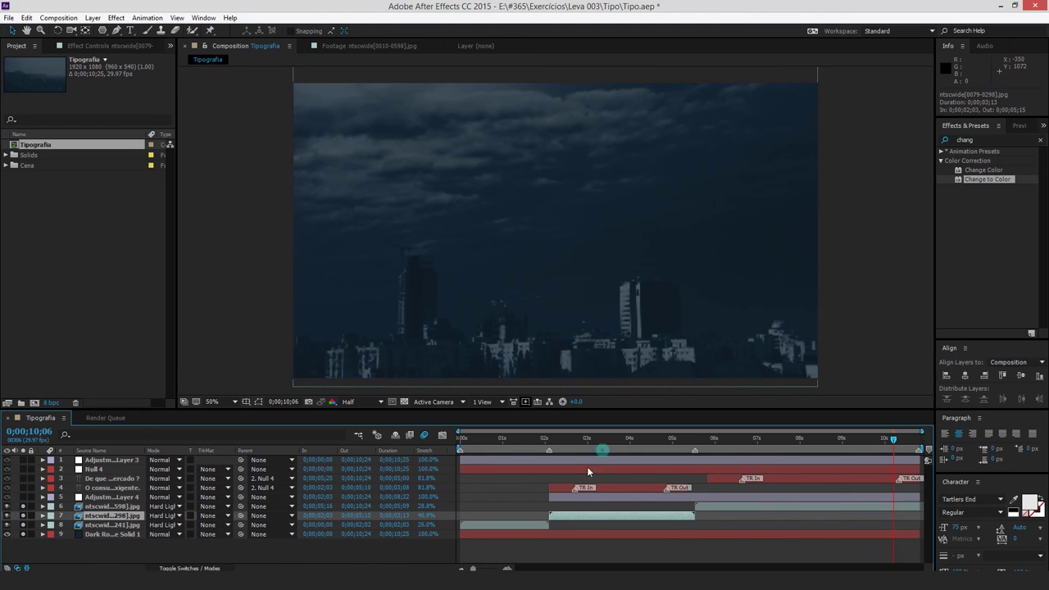
{"action": "left_click_drag", "start_coordinate": [496, 444], "coordinate": [571, 457]}
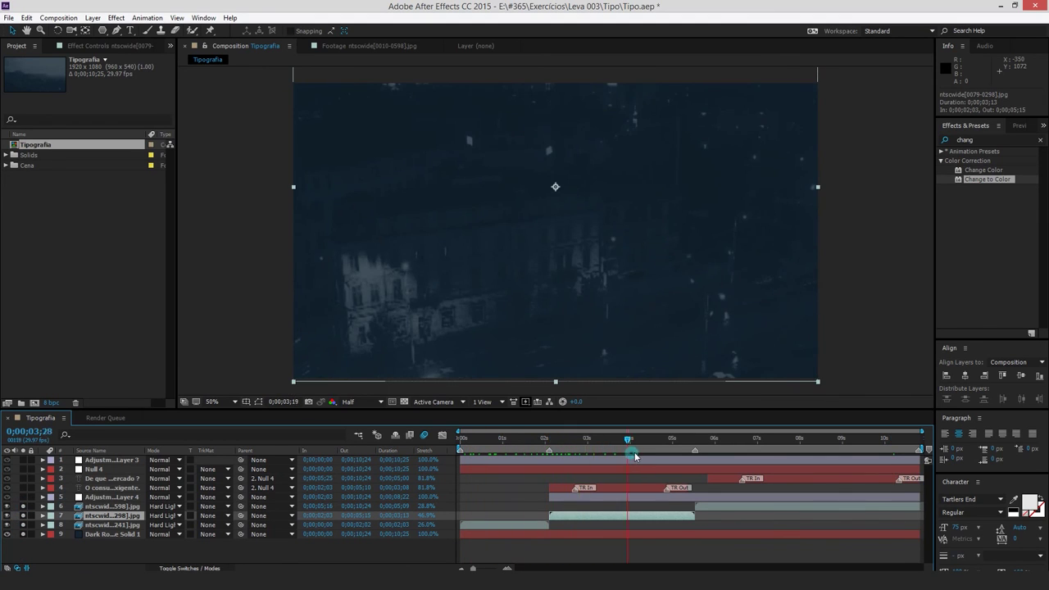
{"action": "mouse_move", "coordinate": [648, 457]}
{"action": "left_mouse_down"}
{"action": "mouse_move", "coordinate": [744, 452]}
{"action": "mouse_move", "coordinate": [600, 452]}
{"action": "left_mouse_up"}
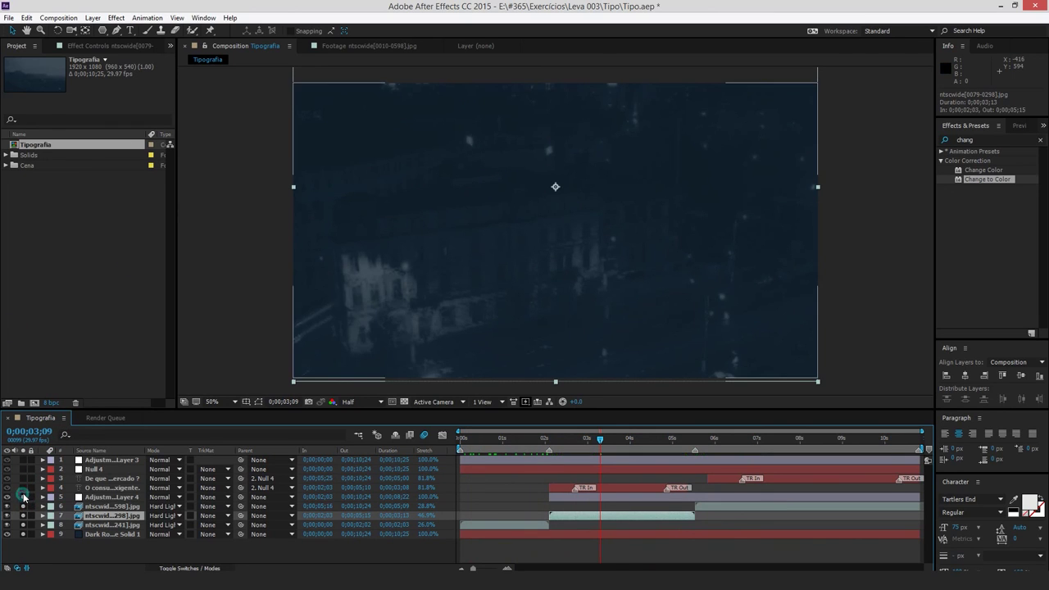
{"action": "left_click", "coordinate": [99, 498]}
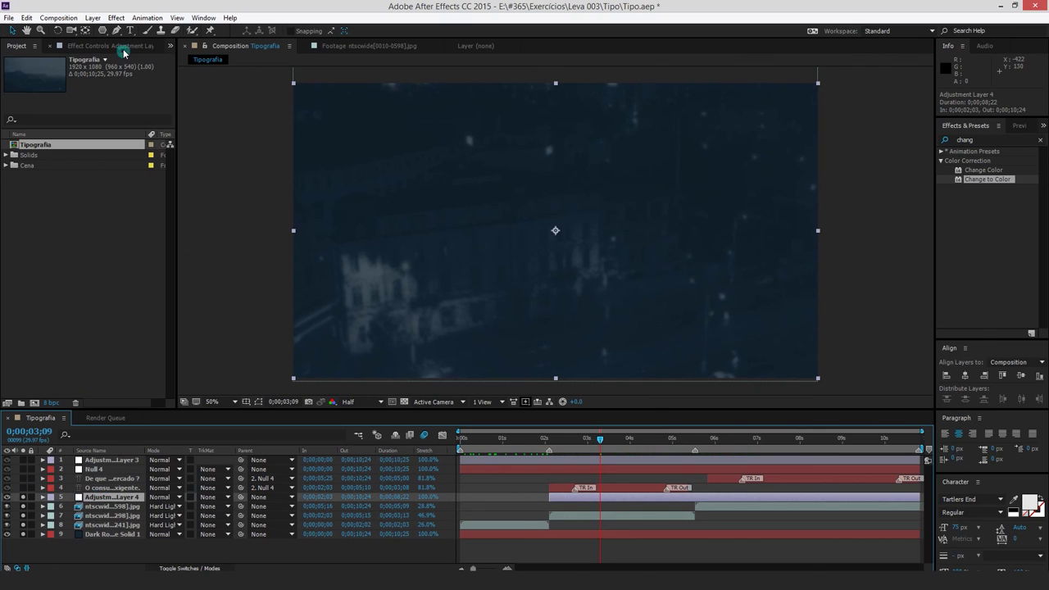
Inspect Adjustment Layer 4's Fast Blur, toggle the layer to compare, and scrub through the consumer caption
{"action": "left_click", "coordinate": [123, 47]}
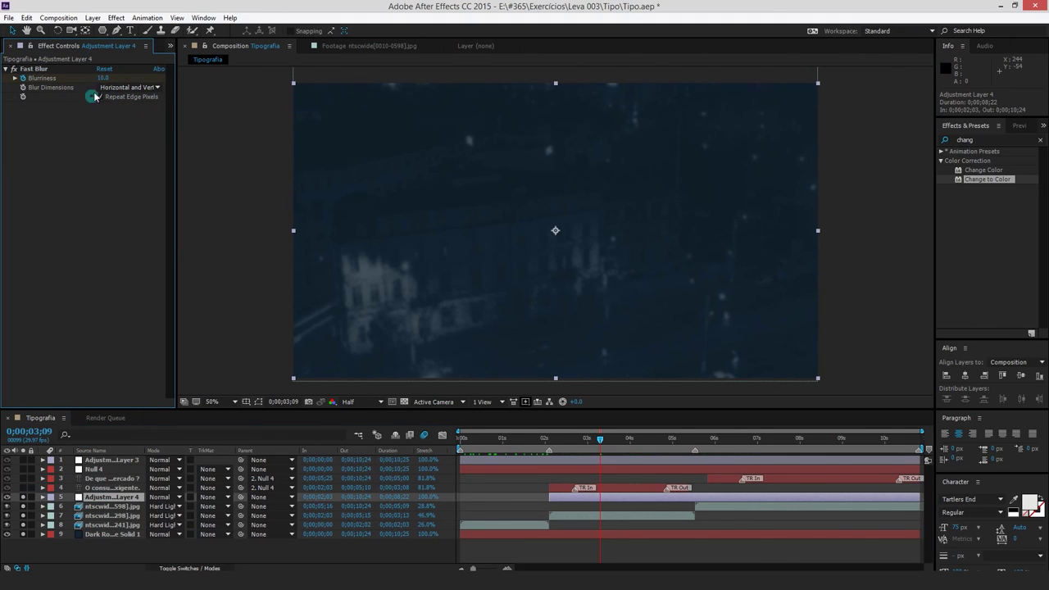
{"action": "left_click", "coordinate": [22, 500]}
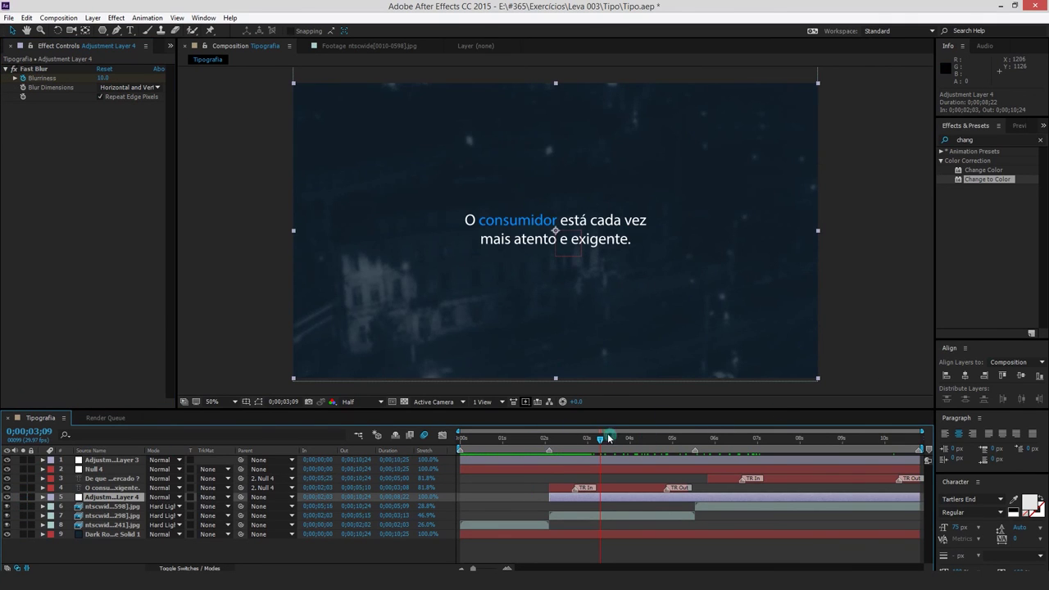
{"action": "mouse_move", "coordinate": [608, 439]}
{"action": "left_mouse_down"}
{"action": "mouse_move", "coordinate": [826, 440]}
{"action": "mouse_move", "coordinate": [434, 401]}
{"action": "mouse_move", "coordinate": [640, 410]}
{"action": "mouse_move", "coordinate": [566, 421]}
{"action": "mouse_move", "coordinate": [629, 422]}
{"action": "left_mouse_up"}
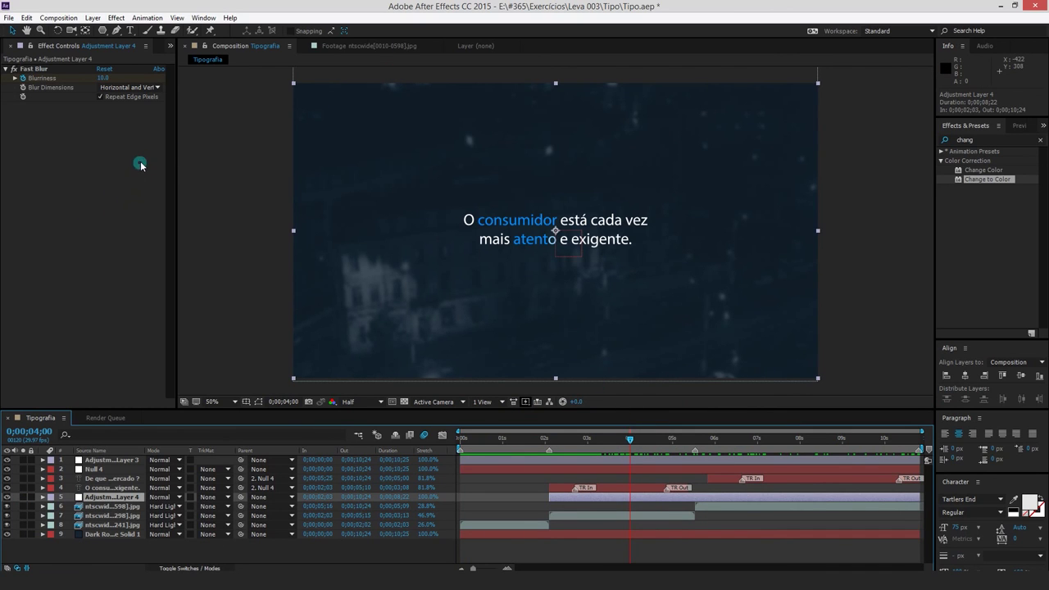
Open Animation Composer from the Window menu, move its panel to the right, and enlarge it
{"action": "left_click", "coordinate": [203, 17]}
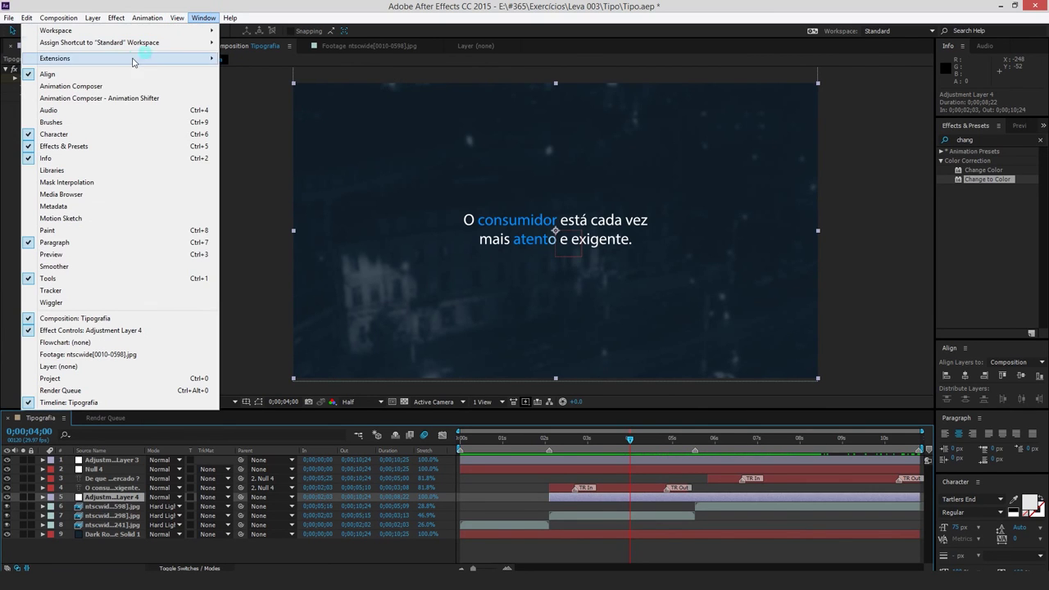
{"action": "left_click", "coordinate": [95, 86]}
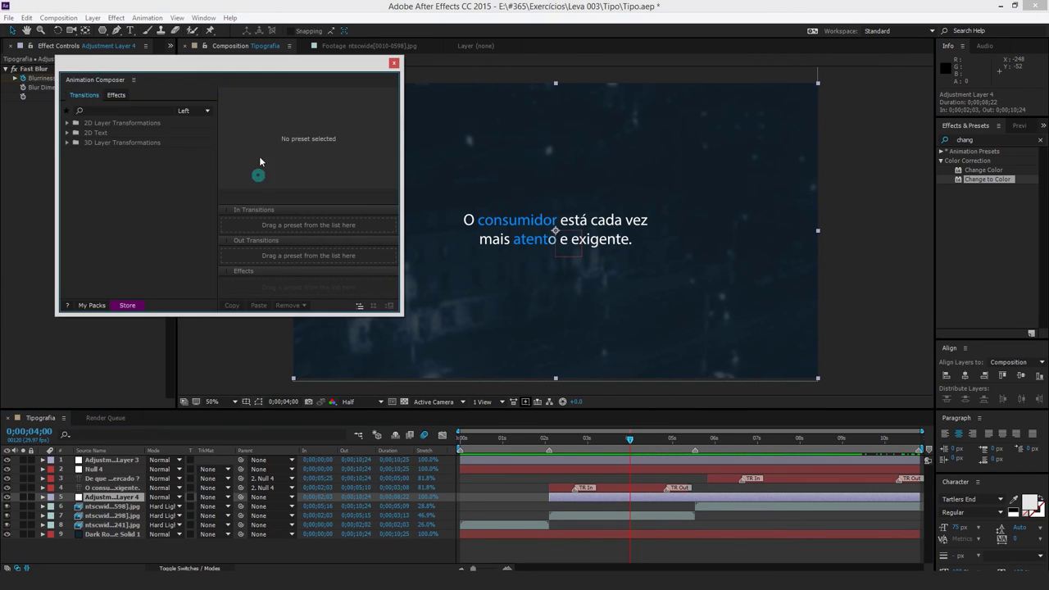
{"action": "left_click_drag", "start_coordinate": [212, 72], "coordinate": [345, 77]}
{"action": "left_click", "coordinate": [555, 336]}
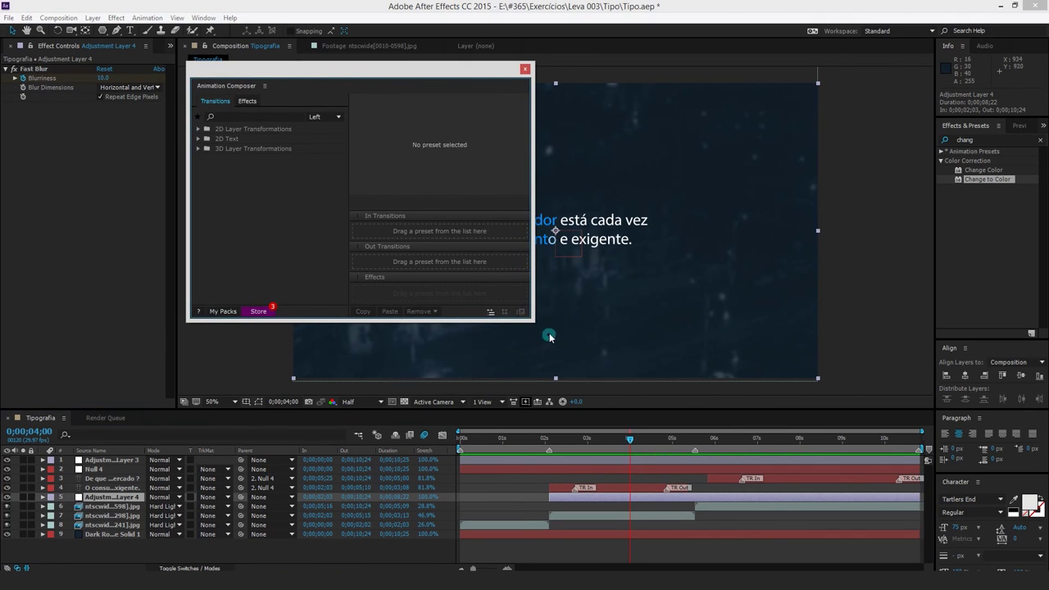
{"action": "left_click_drag", "start_coordinate": [529, 321], "coordinate": [752, 443]}
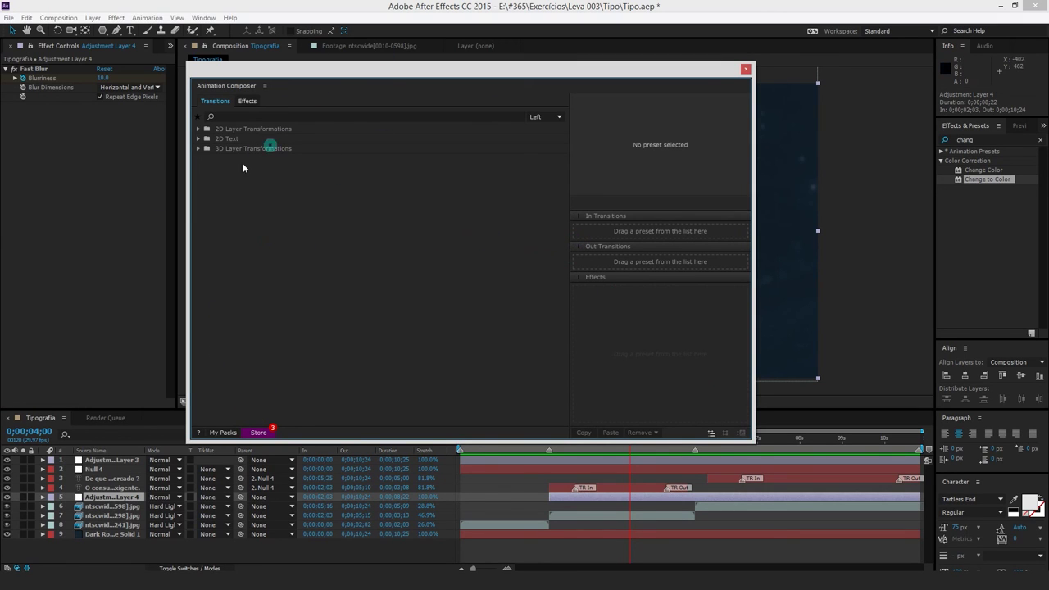
{"action": "left_click", "coordinate": [259, 433]}
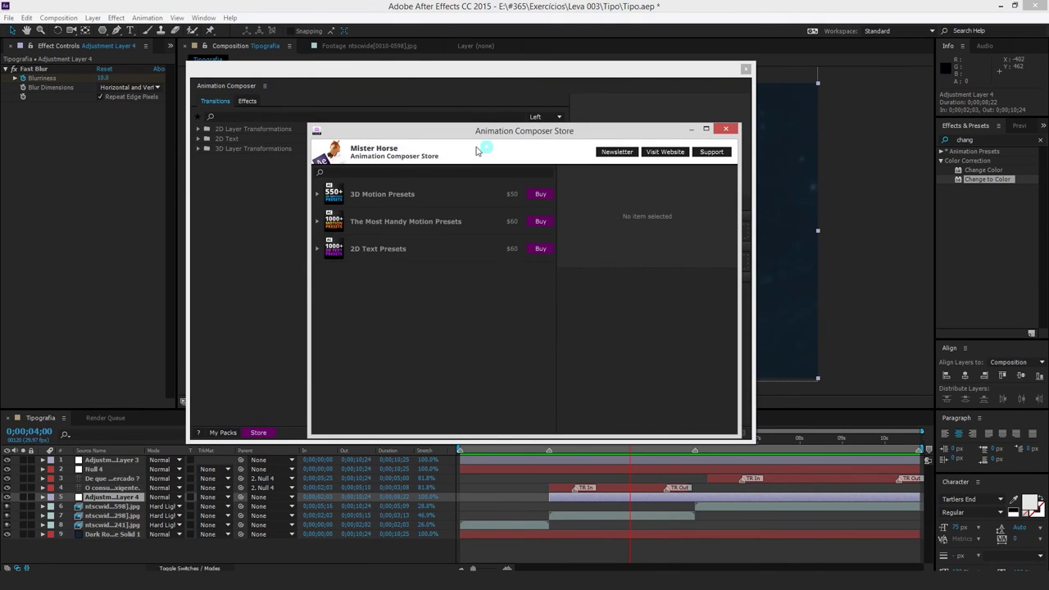
{"action": "left_click_drag", "start_coordinate": [461, 137], "coordinate": [534, 103]}
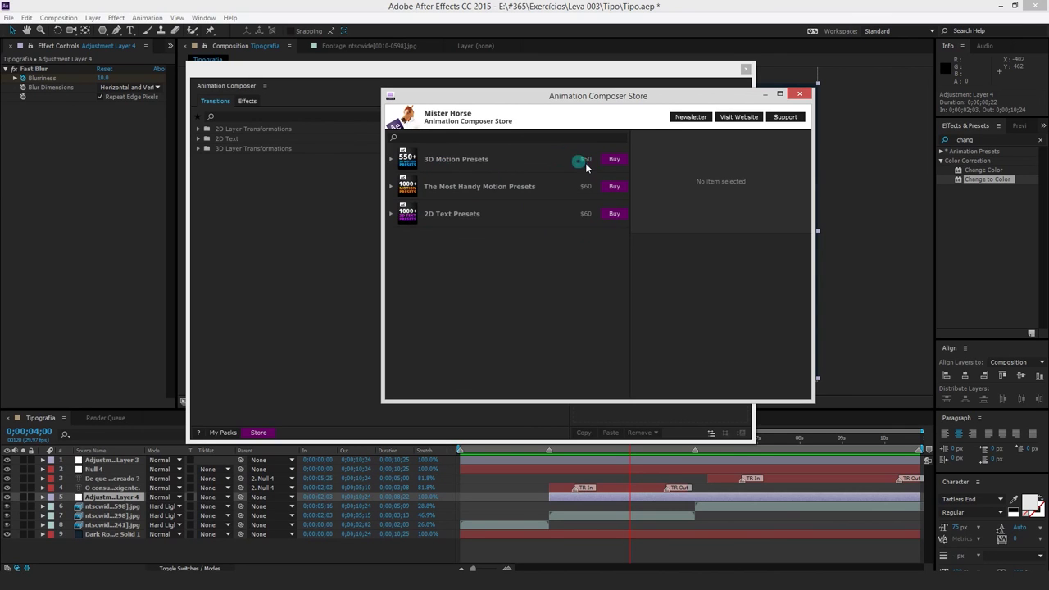
{"action": "left_click", "coordinate": [539, 156]}
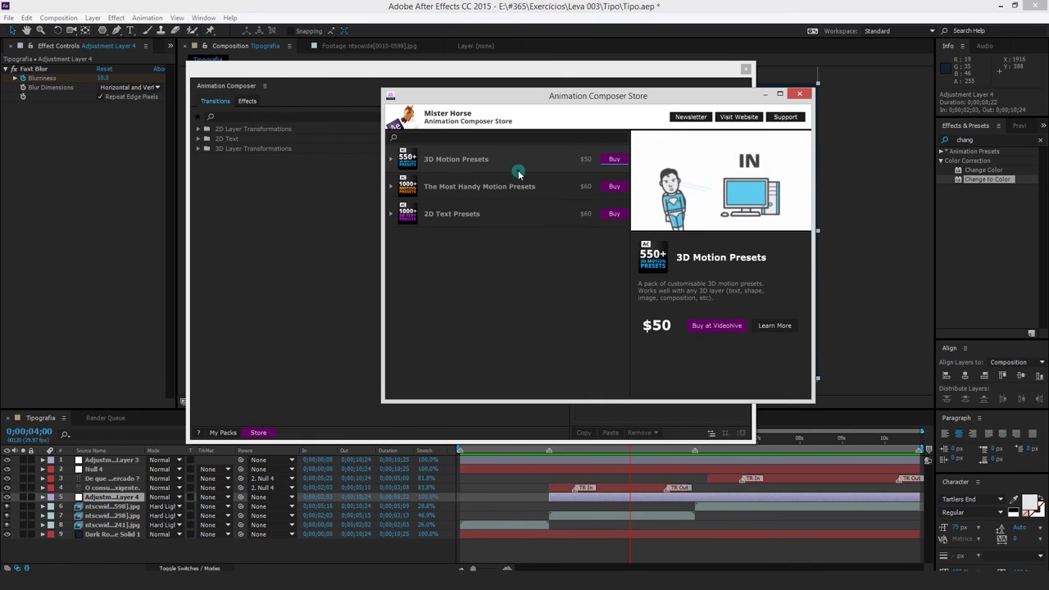
{"action": "left_click", "coordinate": [493, 186]}
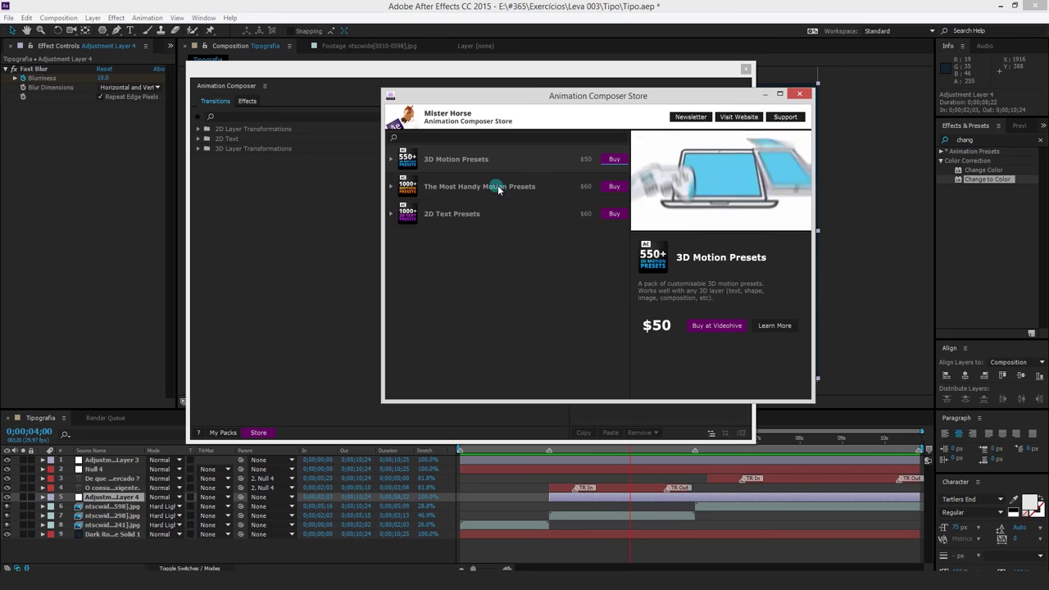
{"action": "left_click", "coordinate": [799, 94]}
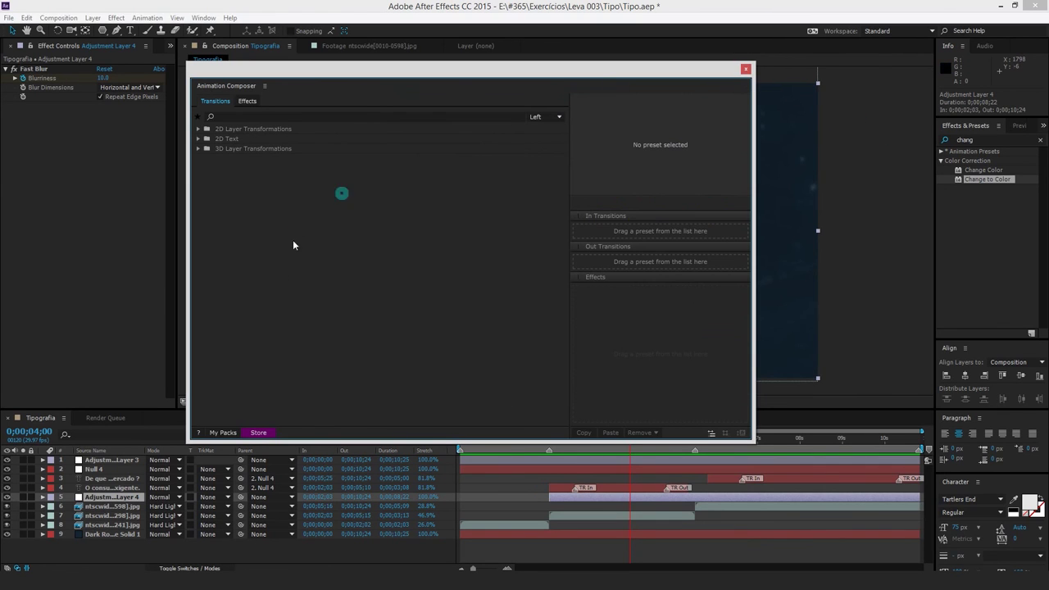
Select the 'O consumidor' caption layer, accept Animation Composer's expression fix, and preview its In Transition
{"action": "left_click", "coordinate": [115, 488]}
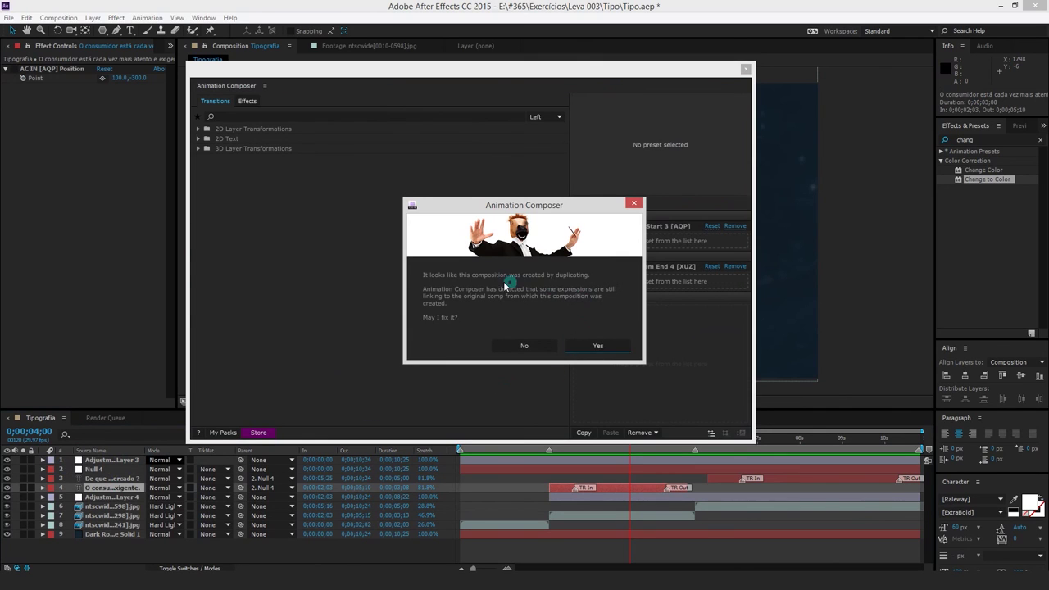
{"action": "left_click", "coordinate": [590, 346]}
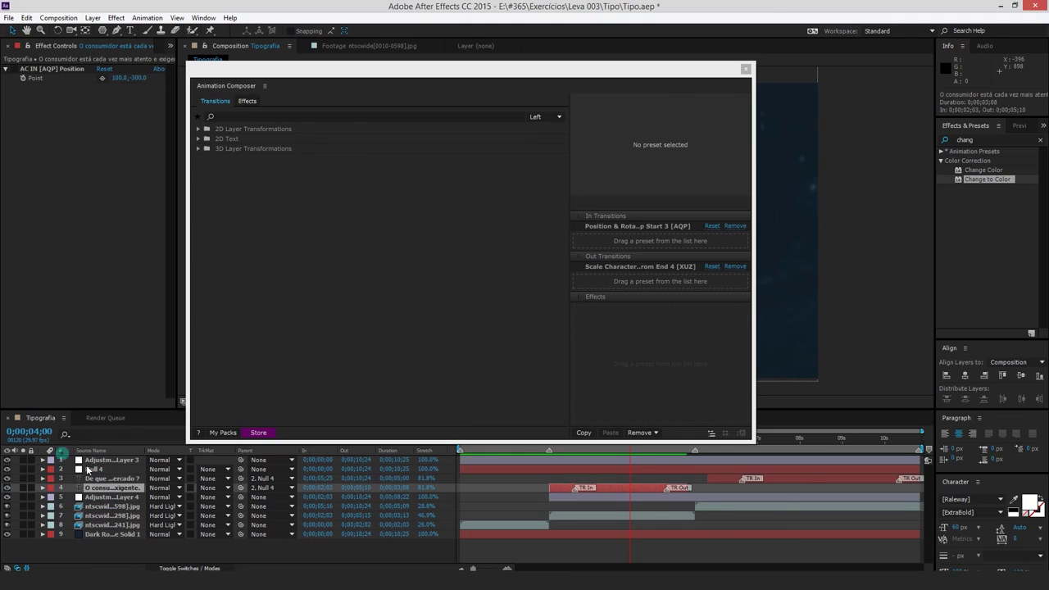
{"action": "left_click", "coordinate": [623, 229]}
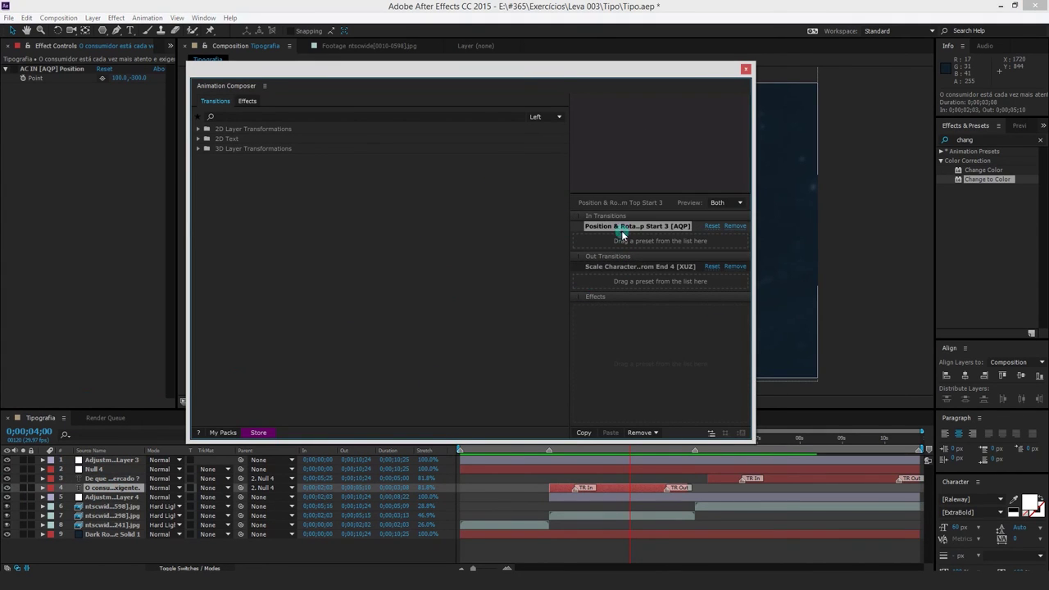
Expand the 2D Layer Transformations folders: Blur & Fade, Position & Rotate & Scale, Position & Rotate, Position & Scale
{"action": "left_click", "coordinate": [201, 147]}
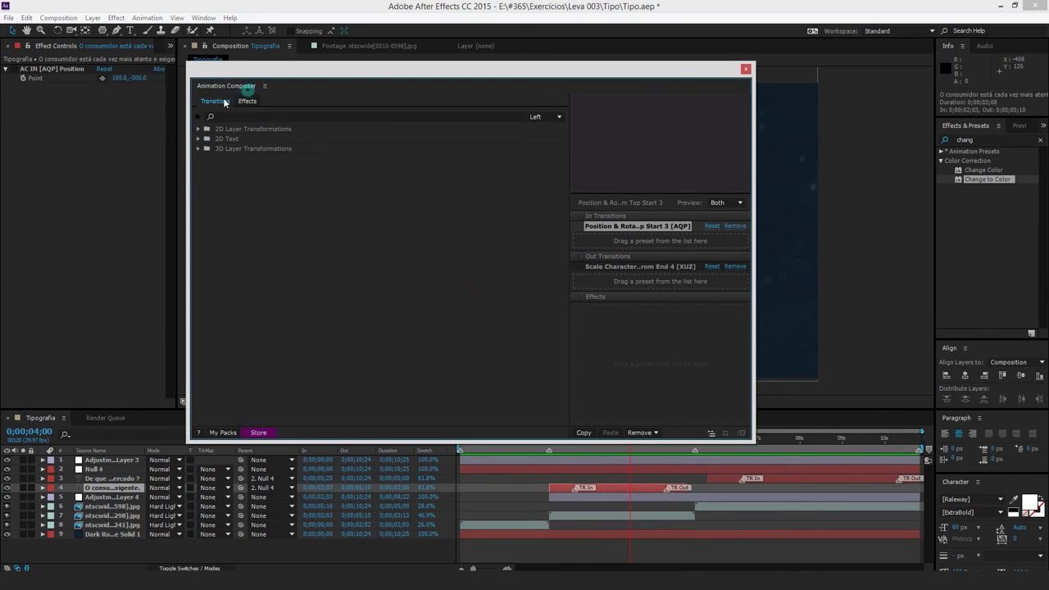
{"action": "left_click", "coordinate": [197, 129]}
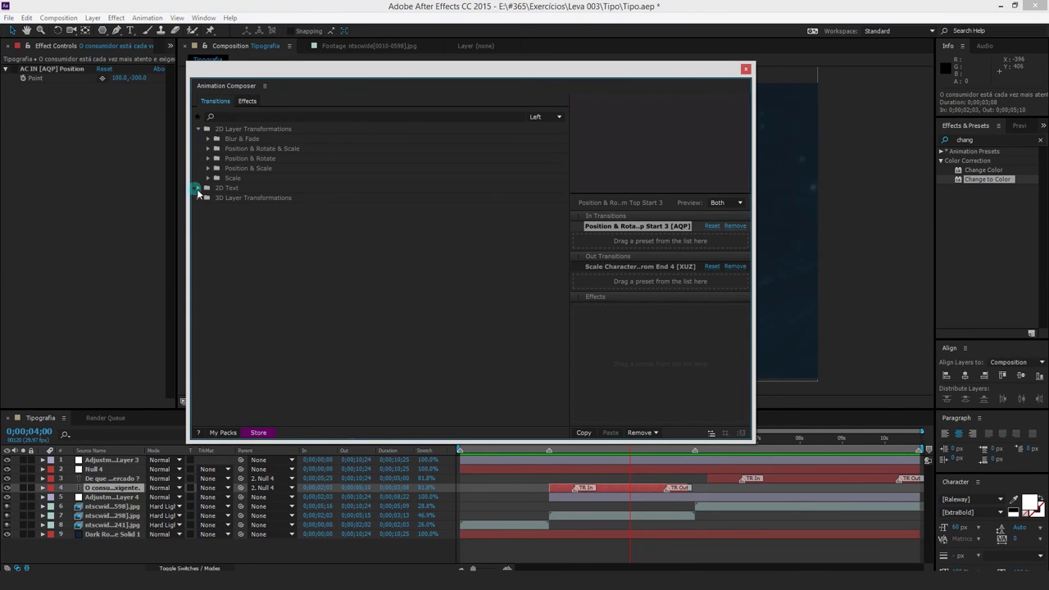
{"action": "left_click", "coordinate": [197, 188]}
{"action": "left_click", "coordinate": [200, 227]}
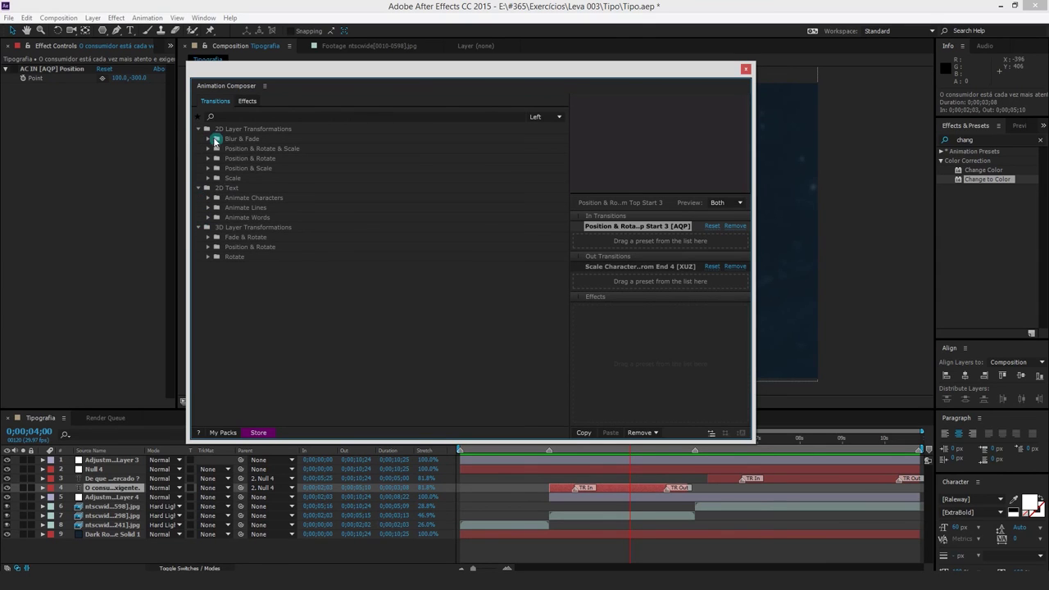
{"action": "left_click", "coordinate": [215, 140]}
{"action": "left_click", "coordinate": [208, 158]}
{"action": "left_click", "coordinate": [208, 188]}
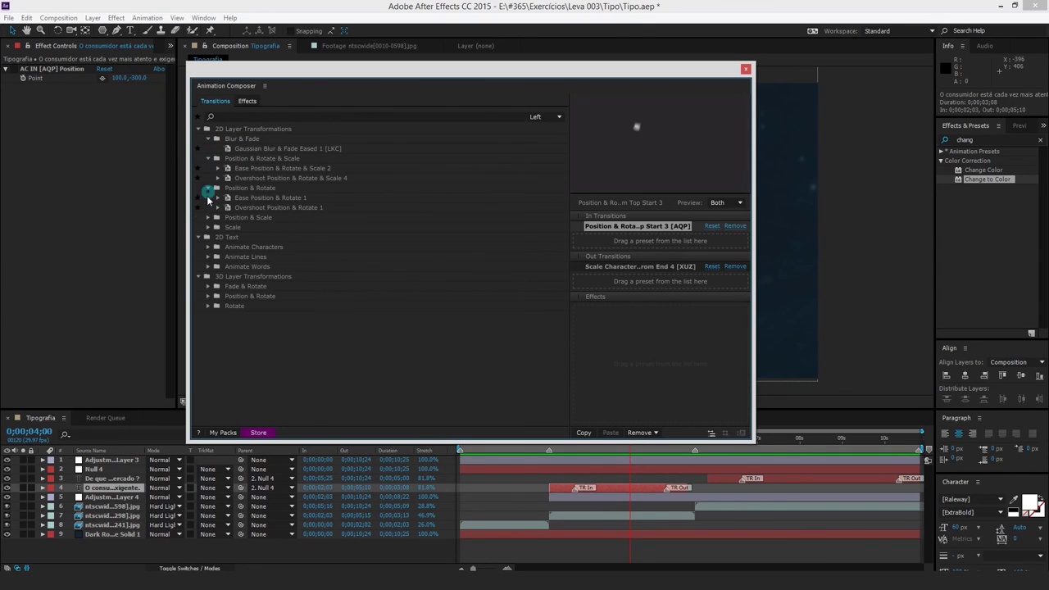
{"action": "left_click", "coordinate": [208, 217]}
{"action": "left_click", "coordinate": [242, 129]}
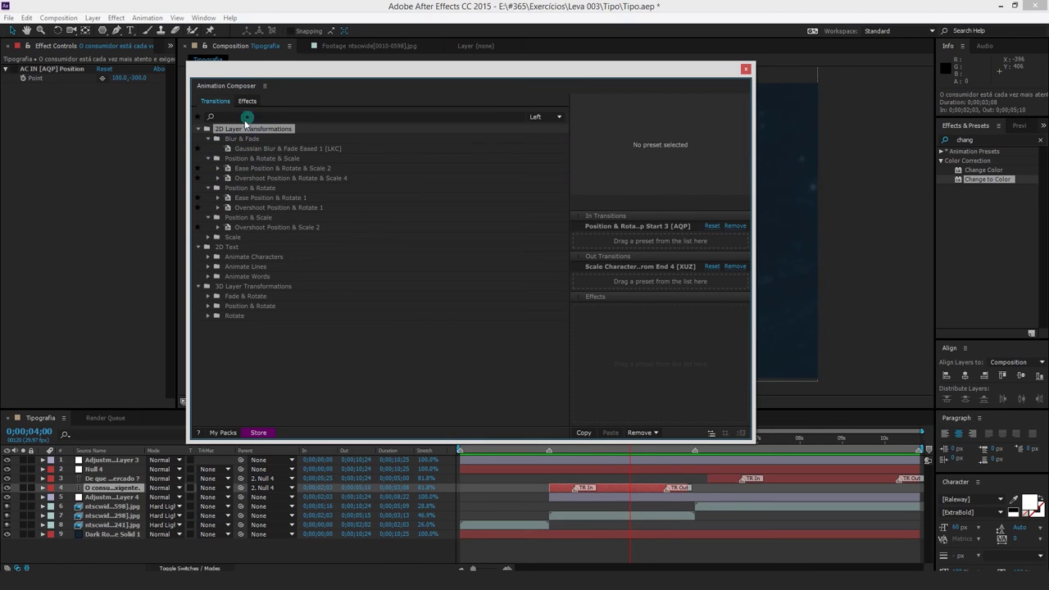
{"action": "left_click", "coordinate": [244, 139]}
{"action": "left_click", "coordinate": [262, 160]}
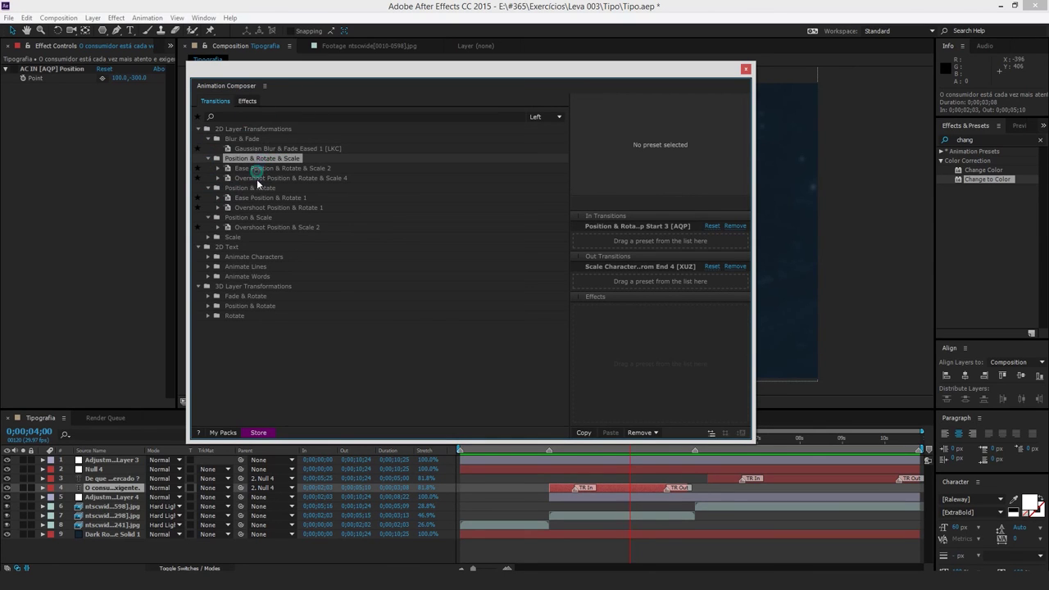
{"action": "left_click", "coordinate": [267, 189]}
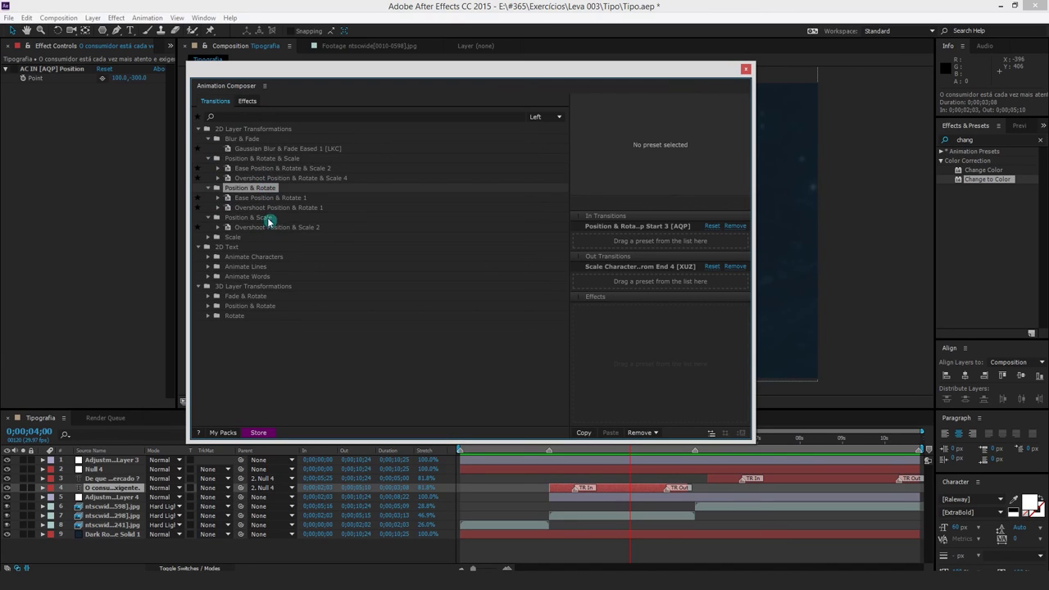
{"action": "left_click", "coordinate": [269, 217]}
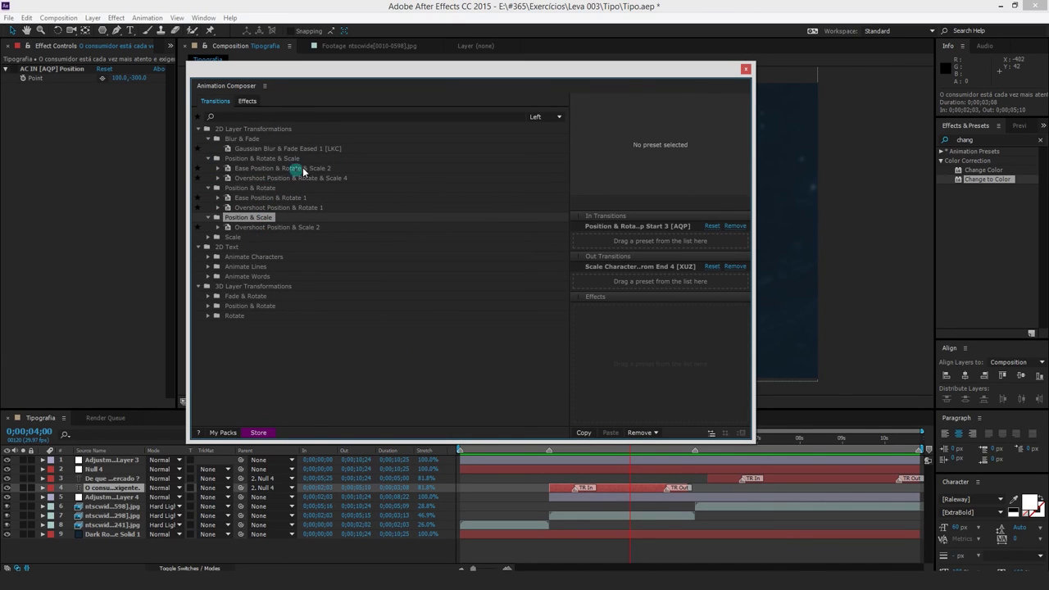
Preview Gaussian Blur & Fade Eased 1 and the Ease Position & Rotate & Scale 2 bottom, left, right and top variants
{"action": "left_click", "coordinate": [257, 150]}
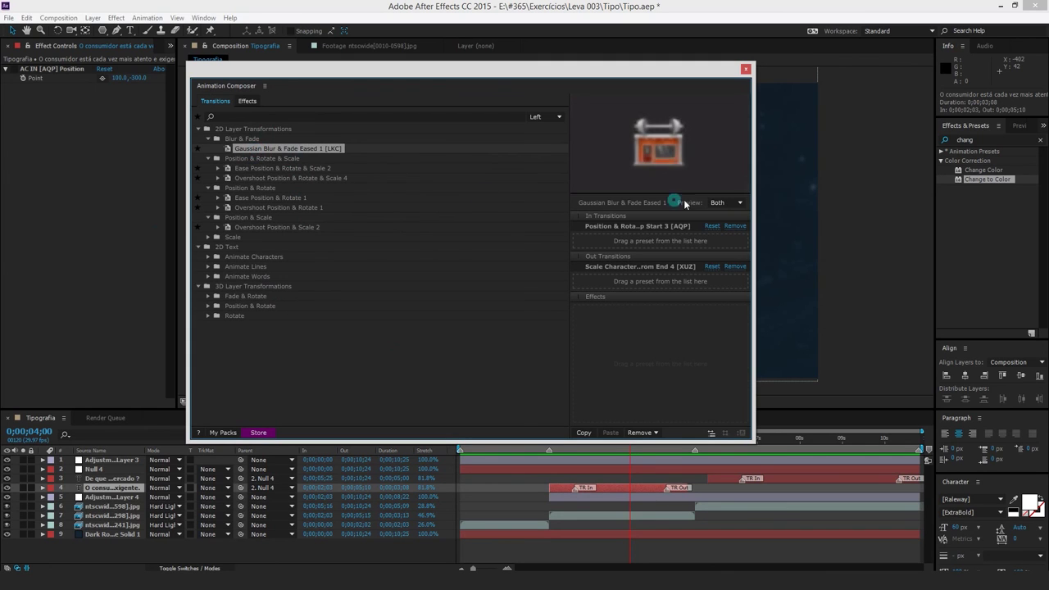
{"action": "left_click", "coordinate": [229, 168]}
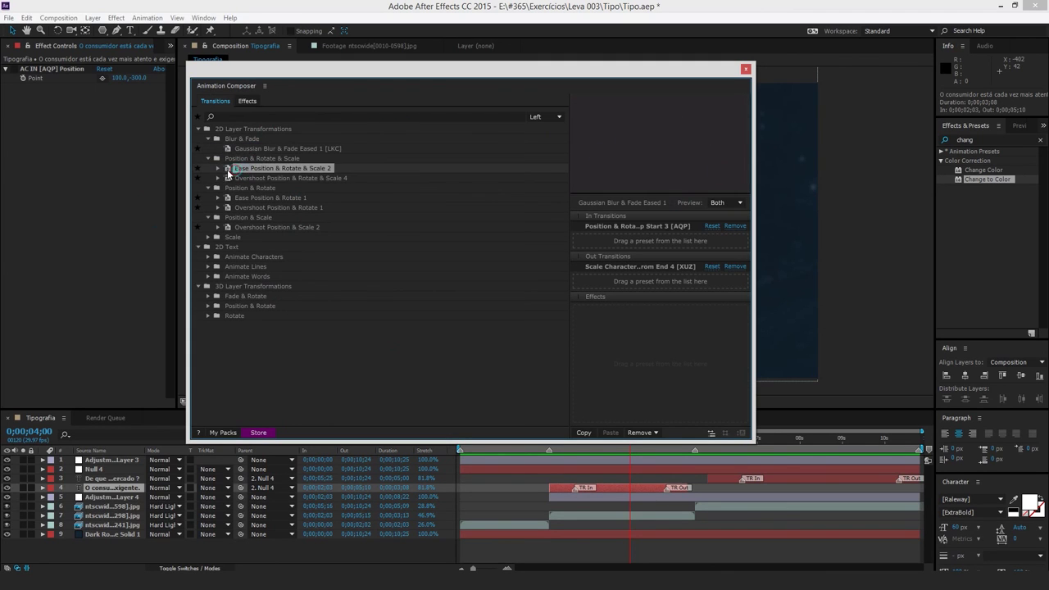
{"action": "left_click", "coordinate": [218, 168]}
{"action": "left_click", "coordinate": [254, 178]}
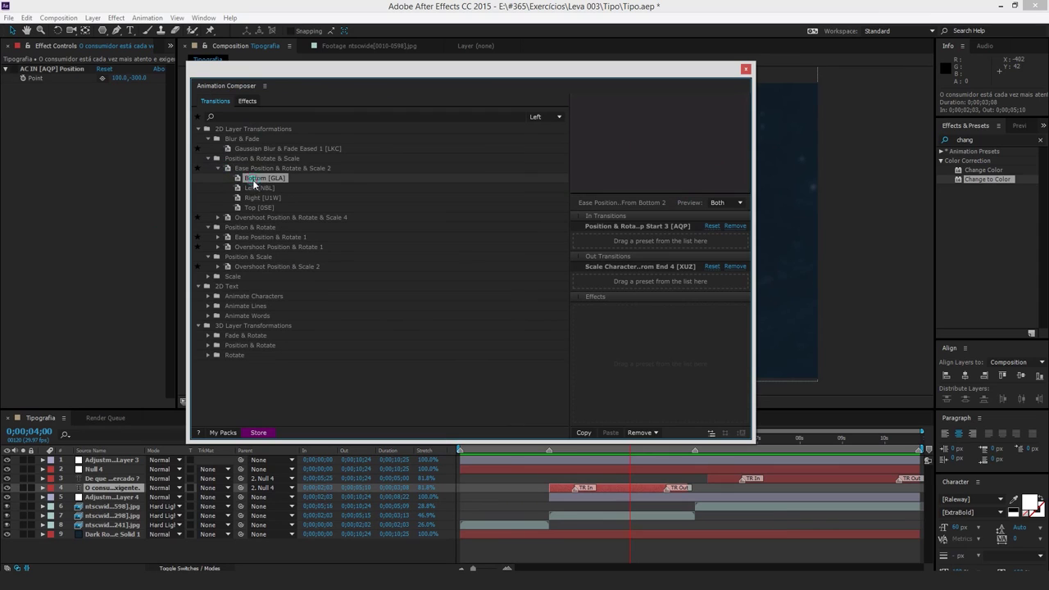
{"action": "left_click", "coordinate": [256, 189]}
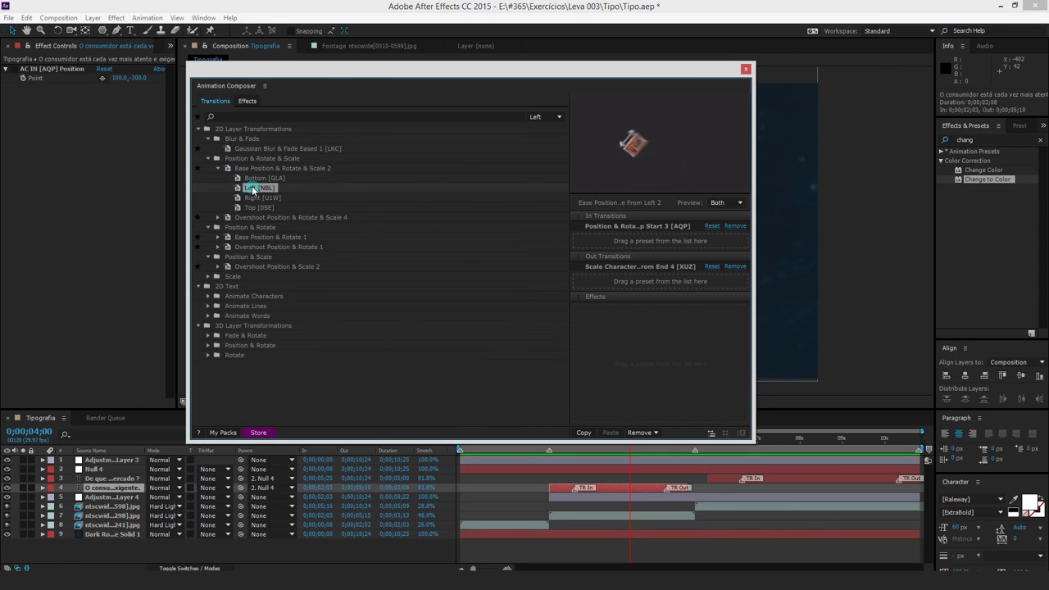
{"action": "left_click", "coordinate": [256, 199]}
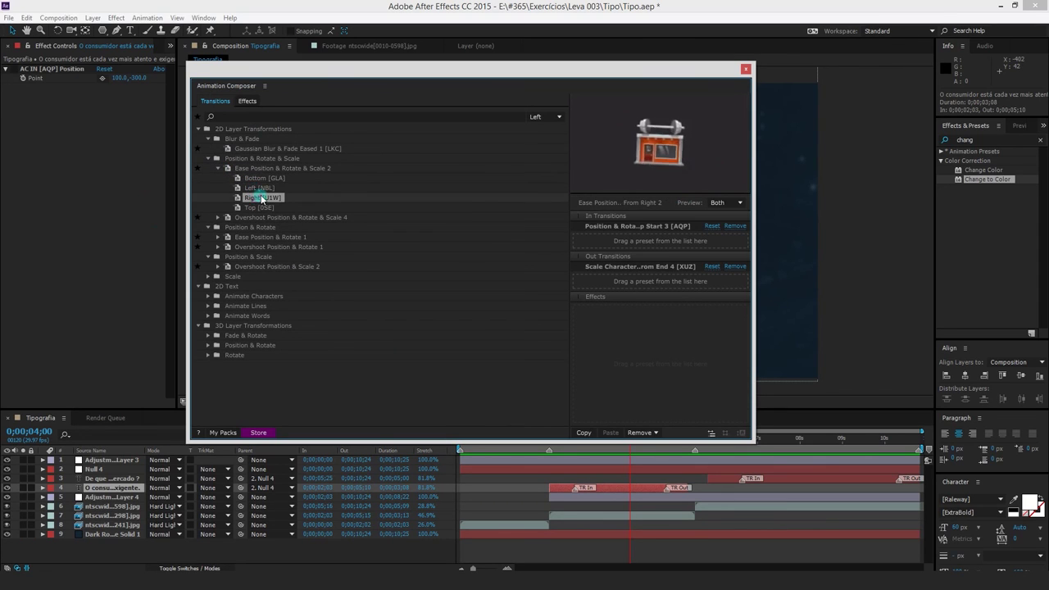
{"action": "left_click", "coordinate": [260, 207]}
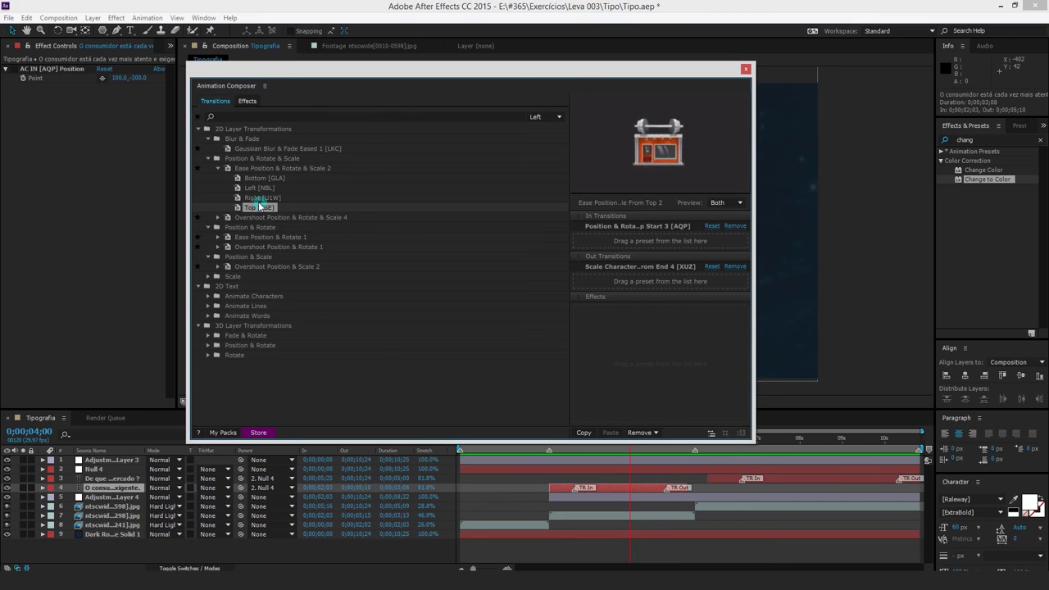
Make Top [OSE] the caption's in transition, remove the old Start 3 [AQP] preset, and move the window aside
{"action": "left_click_drag", "start_coordinate": [262, 208], "coordinate": [654, 246]}
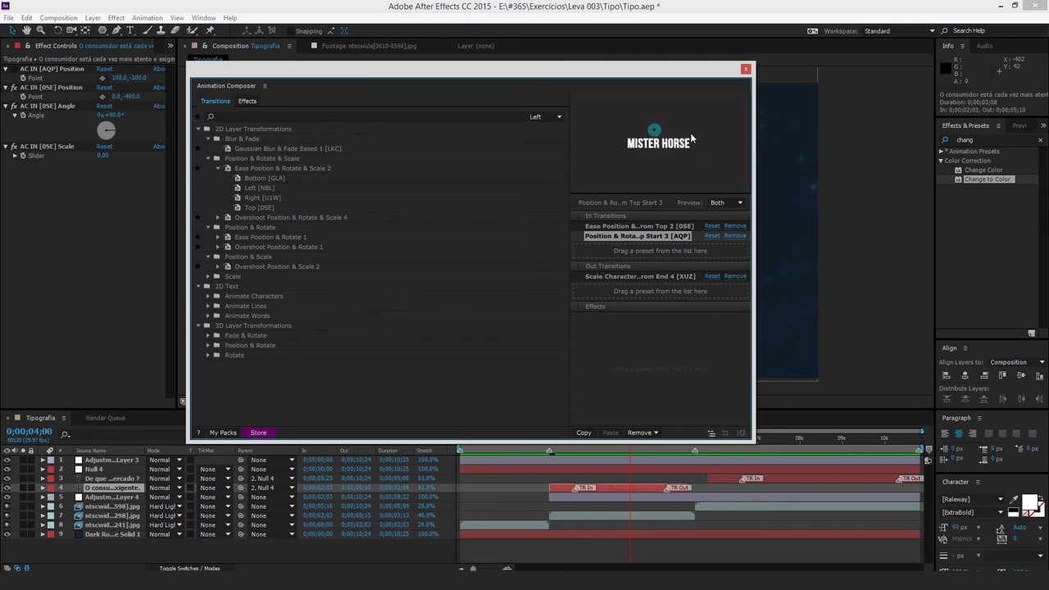
{"action": "left_click", "coordinate": [735, 237]}
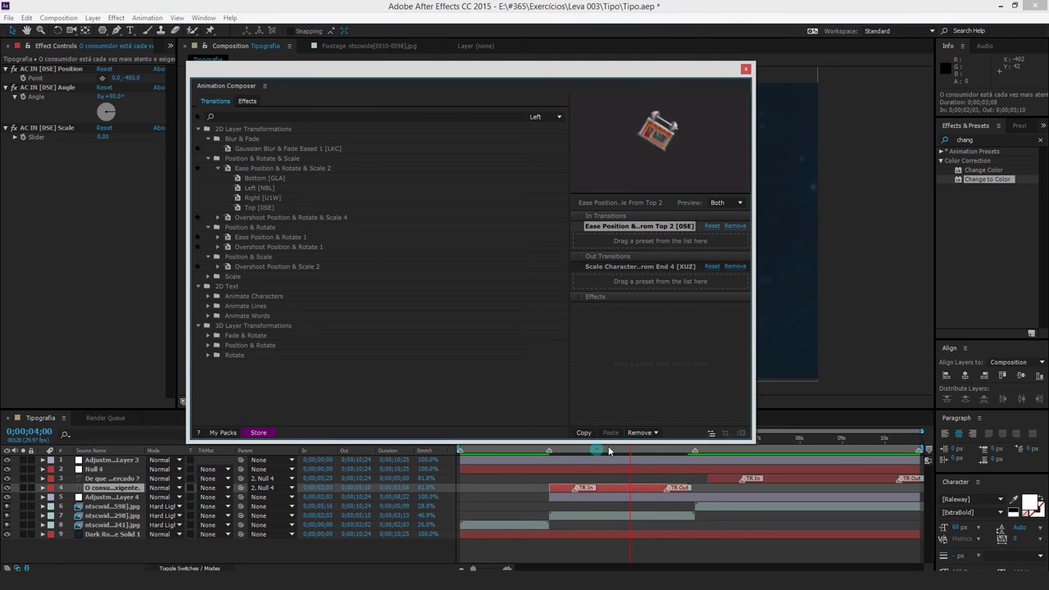
{"action": "left_click_drag", "start_coordinate": [697, 68], "coordinate": [175, 35]}
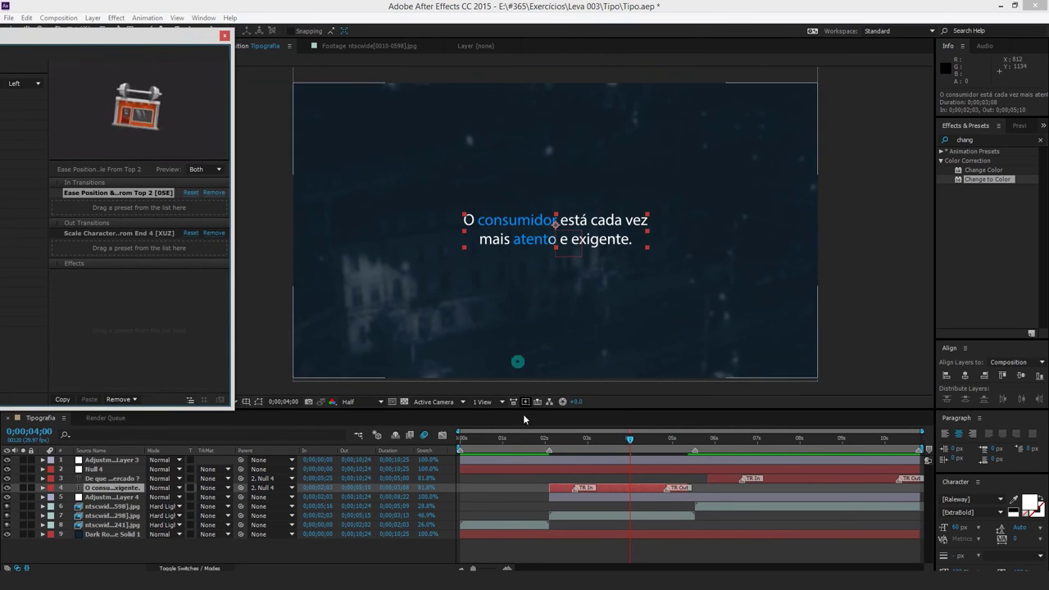
Rewind before the caption animates in, test starting the layer later, and undo that change
{"action": "mouse_move", "coordinate": [585, 441]}
{"action": "left_mouse_down"}
{"action": "mouse_move", "coordinate": [555, 442]}
{"action": "mouse_move", "coordinate": [572, 446]}
{"action": "mouse_move", "coordinate": [560, 464]}
{"action": "left_mouse_up"}
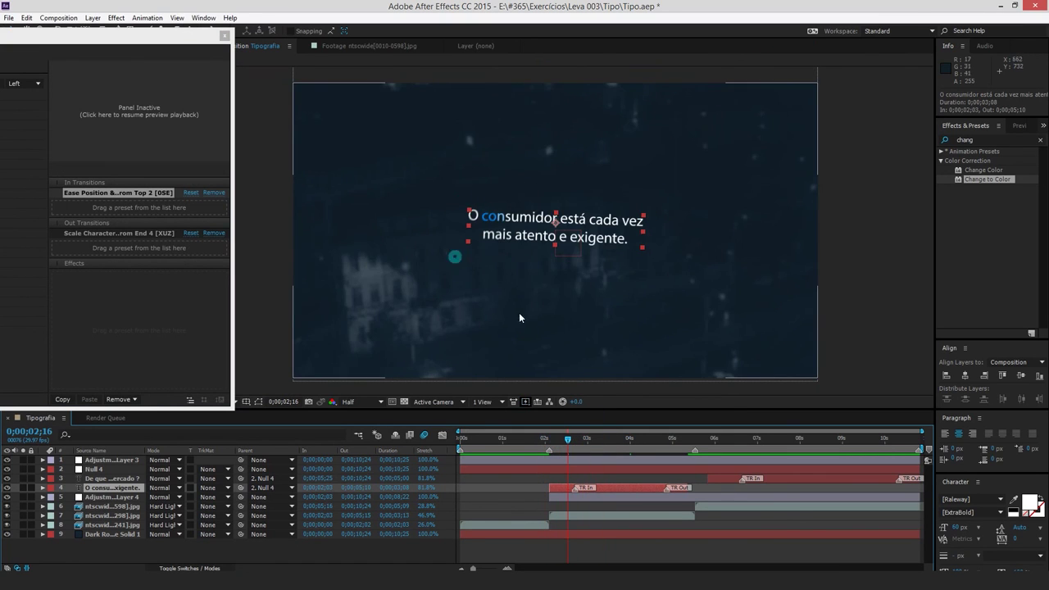
{"action": "left_click_drag", "start_coordinate": [577, 488], "coordinate": [595, 492]}
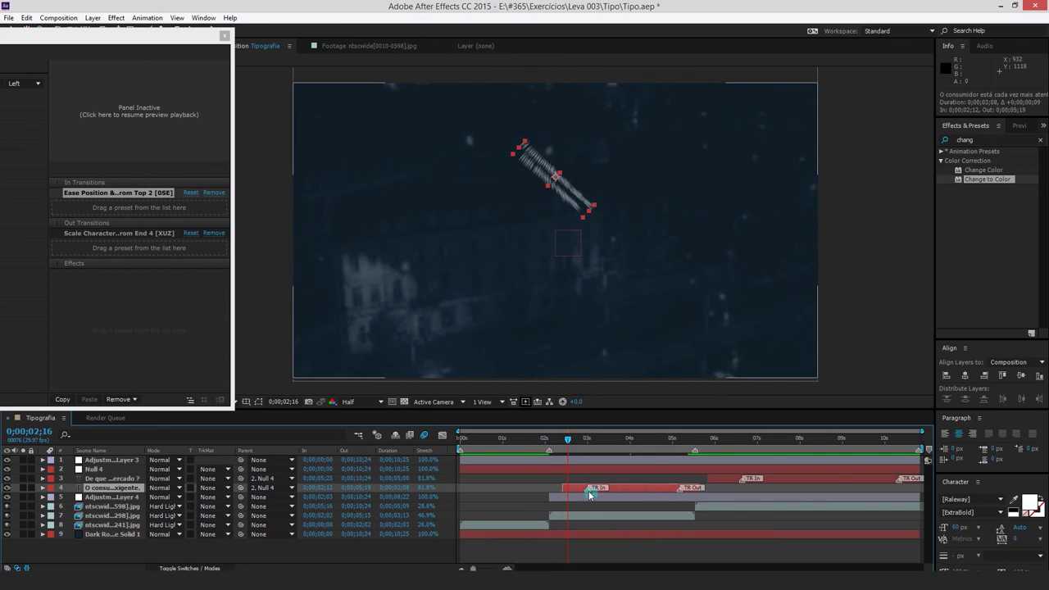
{"action": "key", "text": "ctrl+z"}
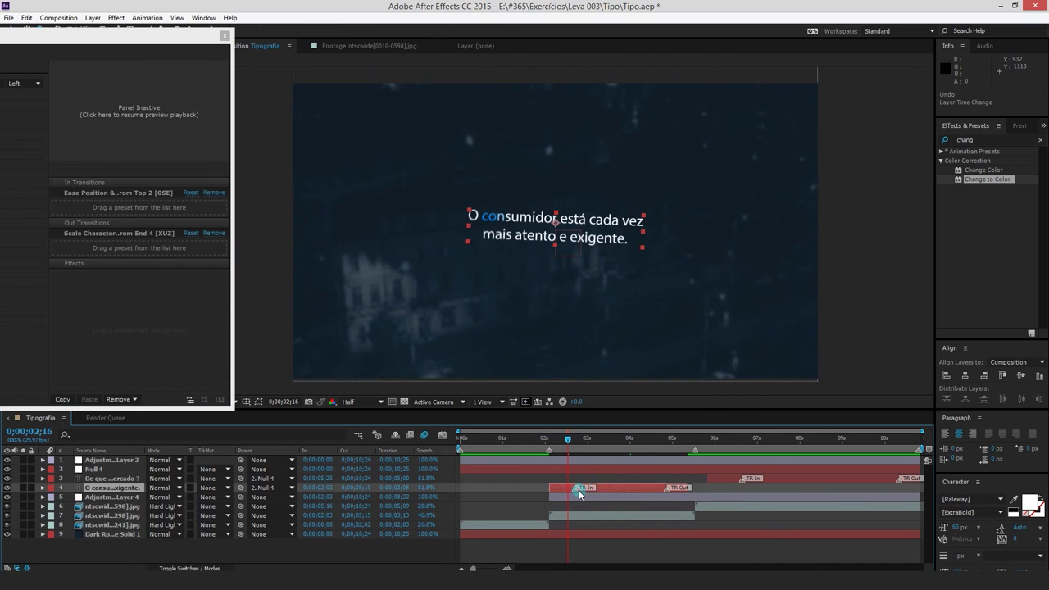
Set the caption's TR In marker back to 0;00;02;20 and recentre the Animation Composer window
{"action": "left_click_drag", "start_coordinate": [567, 439], "coordinate": [610, 455]}
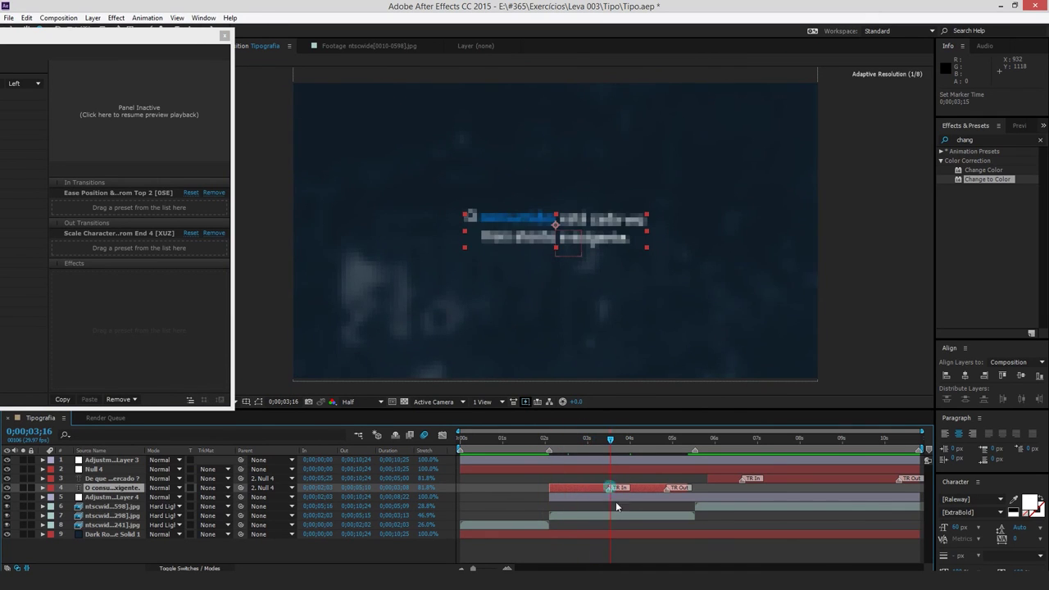
{"action": "left_click_drag", "start_coordinate": [586, 490], "coordinate": [567, 489]}
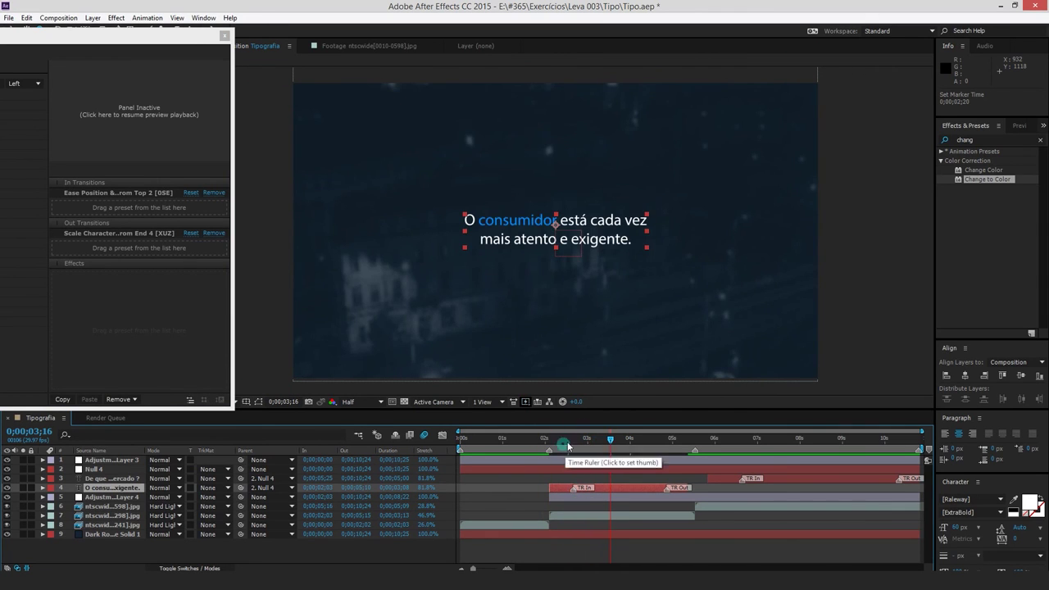
{"action": "left_click", "coordinate": [558, 443]}
{"action": "left_click_drag", "start_coordinate": [123, 35], "coordinate": [409, 73]}
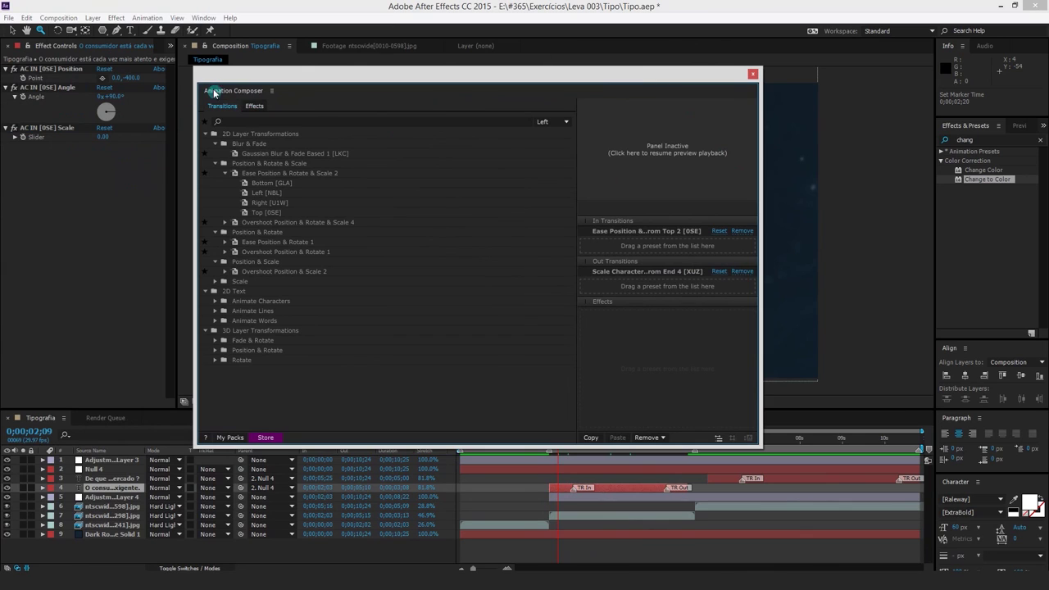
Preview the 2D Text Characters From Start 3 preset, close Animation Composer, and view the caption at 0;00;03;15
{"action": "left_click", "coordinate": [205, 133]}
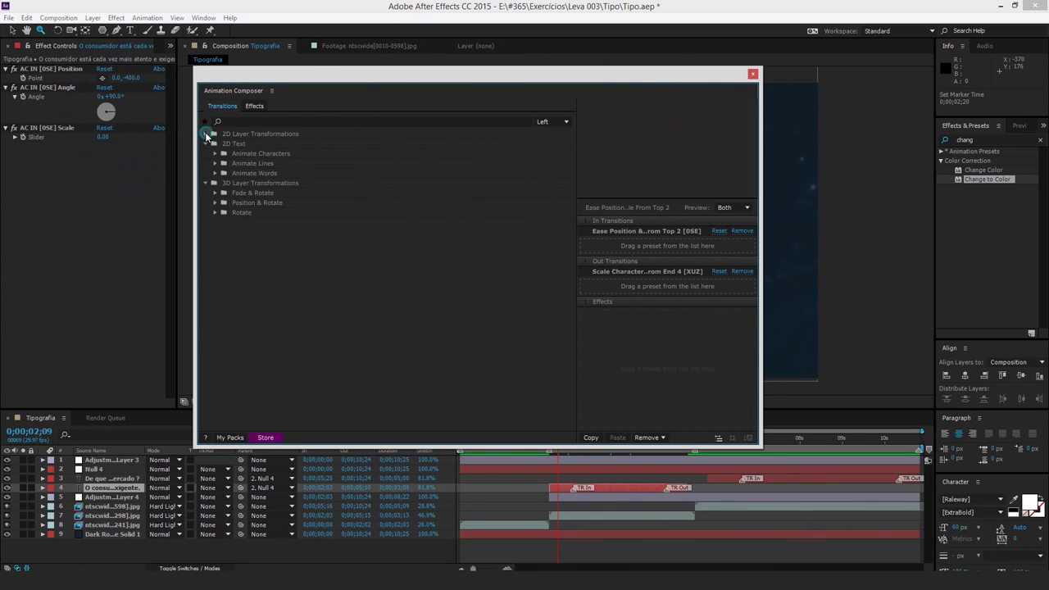
{"action": "left_click", "coordinate": [233, 145]}
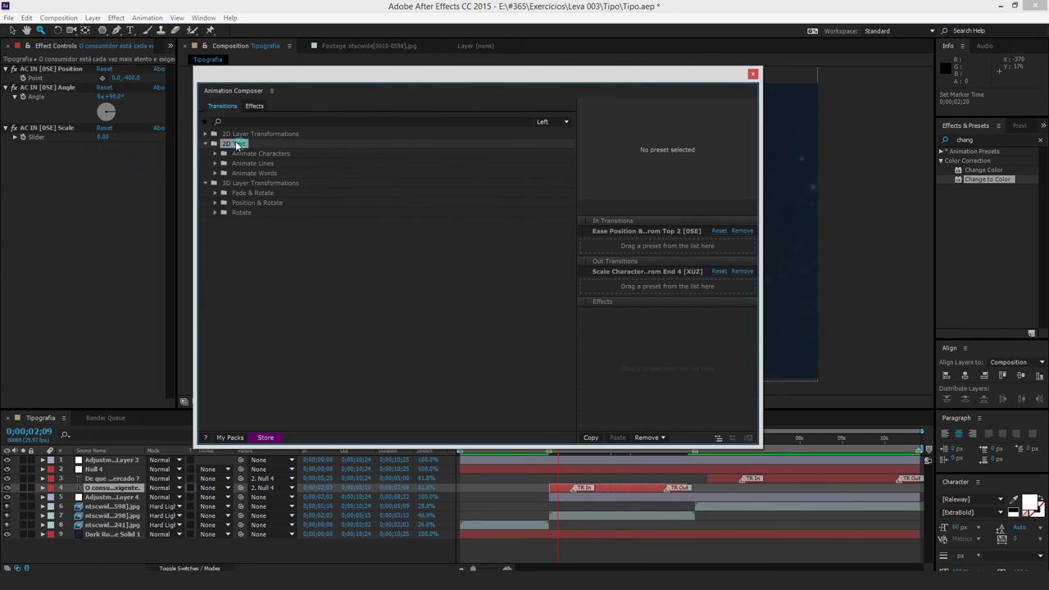
{"action": "left_click", "coordinate": [239, 153]}
{"action": "left_click", "coordinate": [214, 153]}
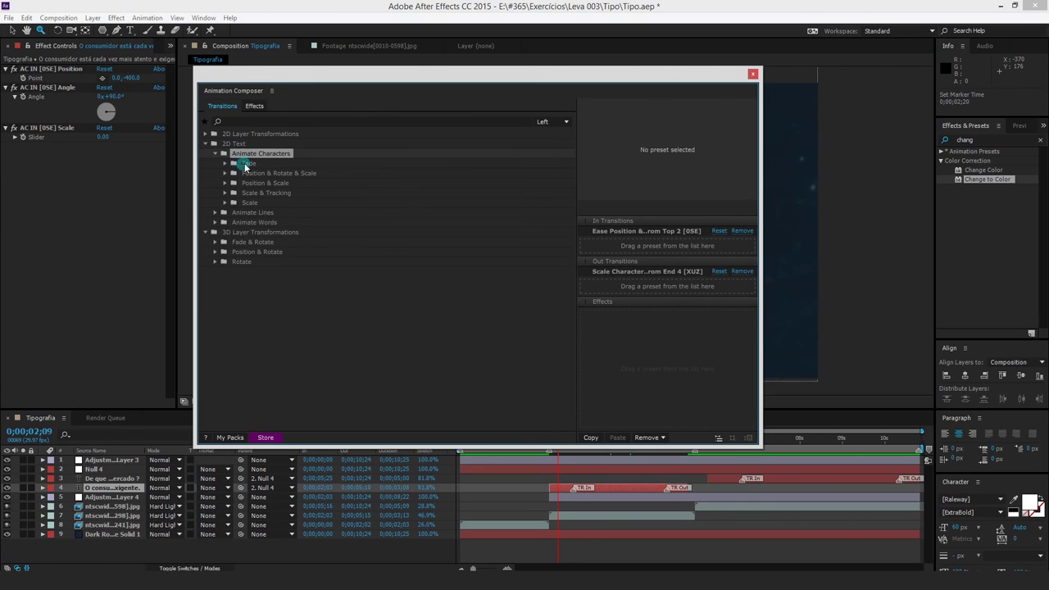
{"action": "left_click", "coordinate": [224, 173]}
{"action": "left_click", "coordinate": [235, 183]}
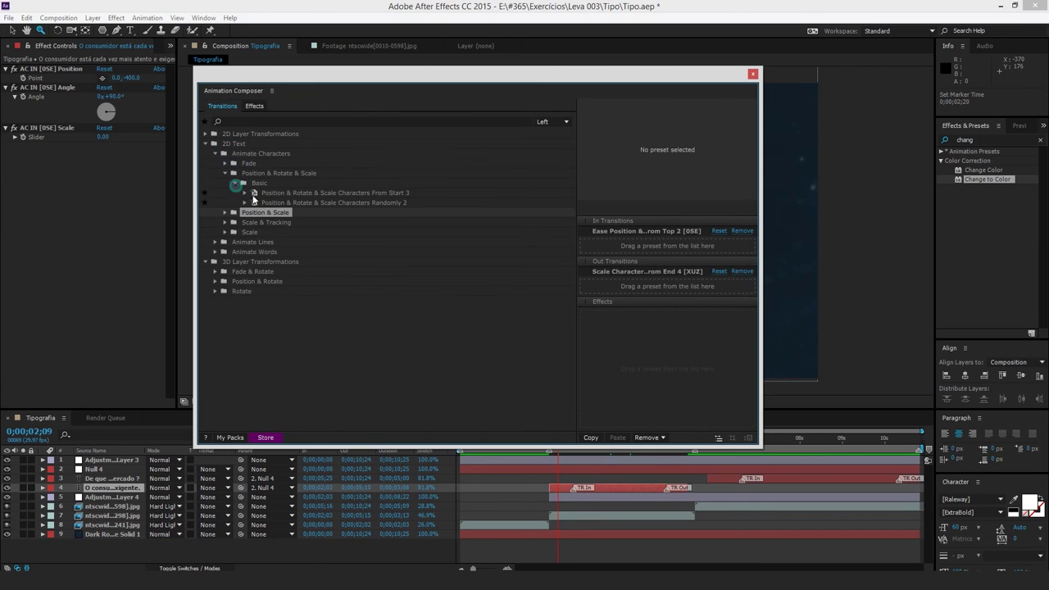
{"action": "left_click", "coordinate": [301, 192]}
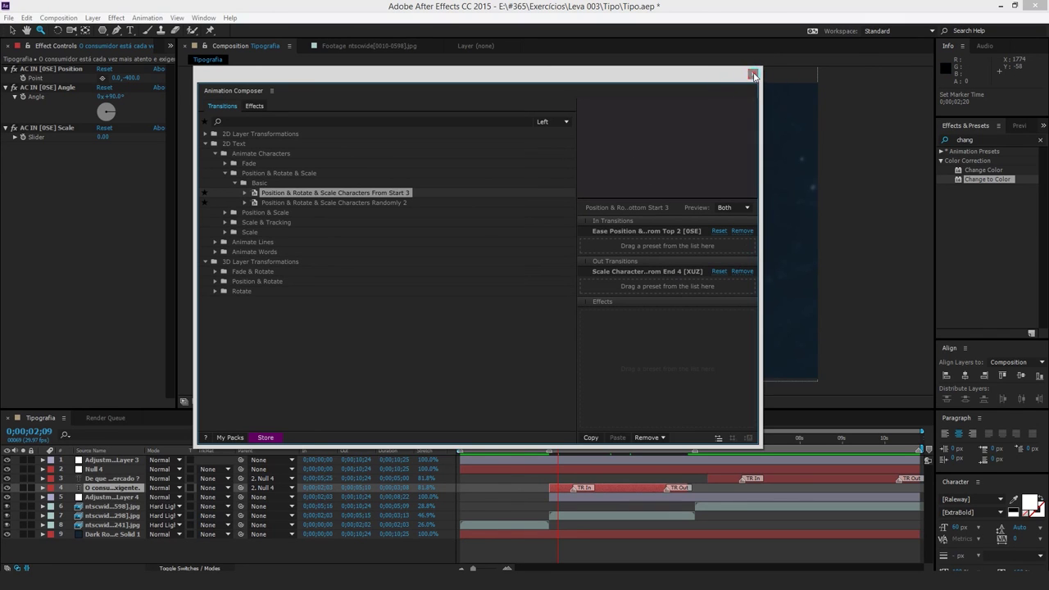
{"action": "left_click", "coordinate": [754, 76]}
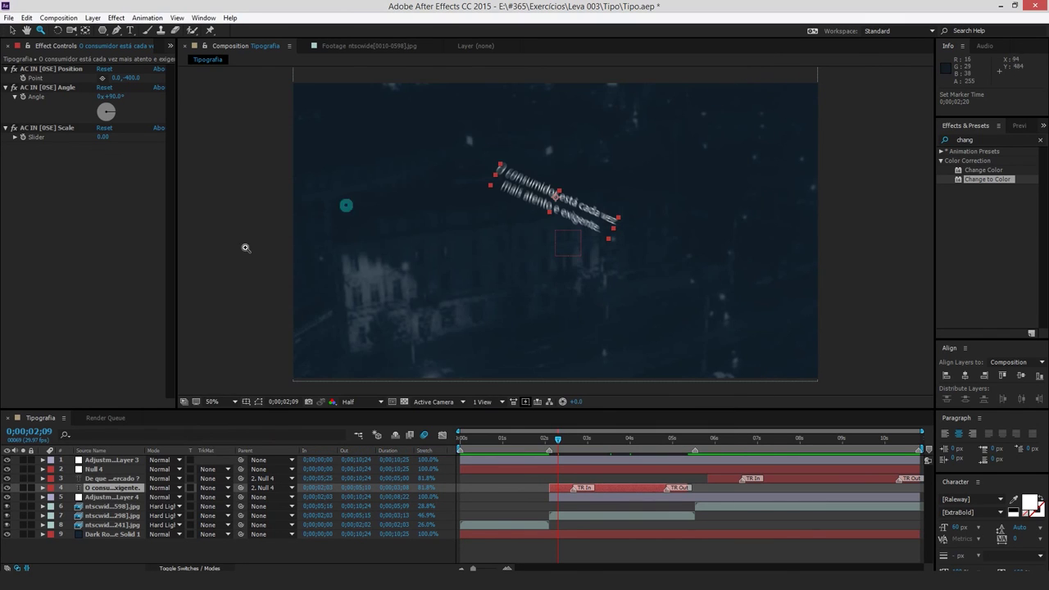
{"action": "left_click", "coordinate": [608, 440]}
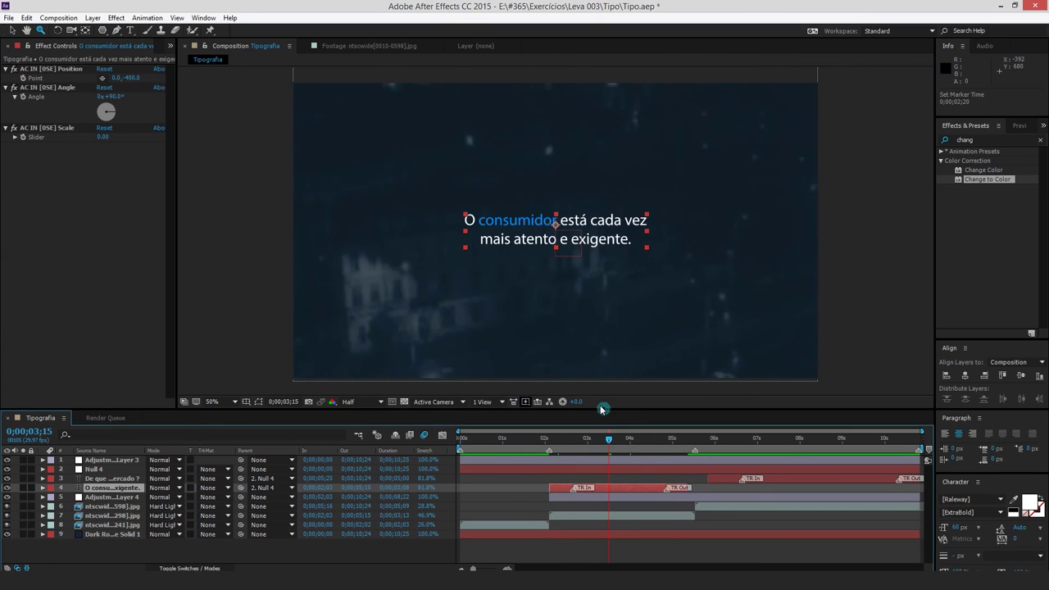
Delete the caption's Scale, Angle and Position transition effects and remove its TR In marker
{"action": "left_click", "coordinate": [46, 128]}
{"action": "left_click", "coordinate": [47, 87], "text": "shift"}
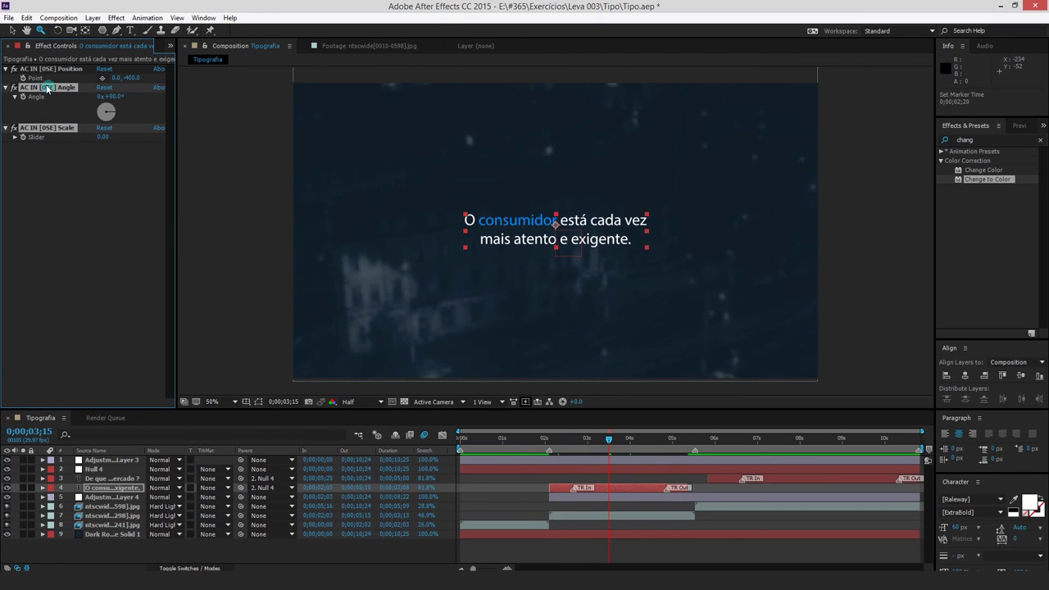
{"action": "left_click", "coordinate": [53, 69], "text": "shift"}
{"action": "key", "text": "Delete"}
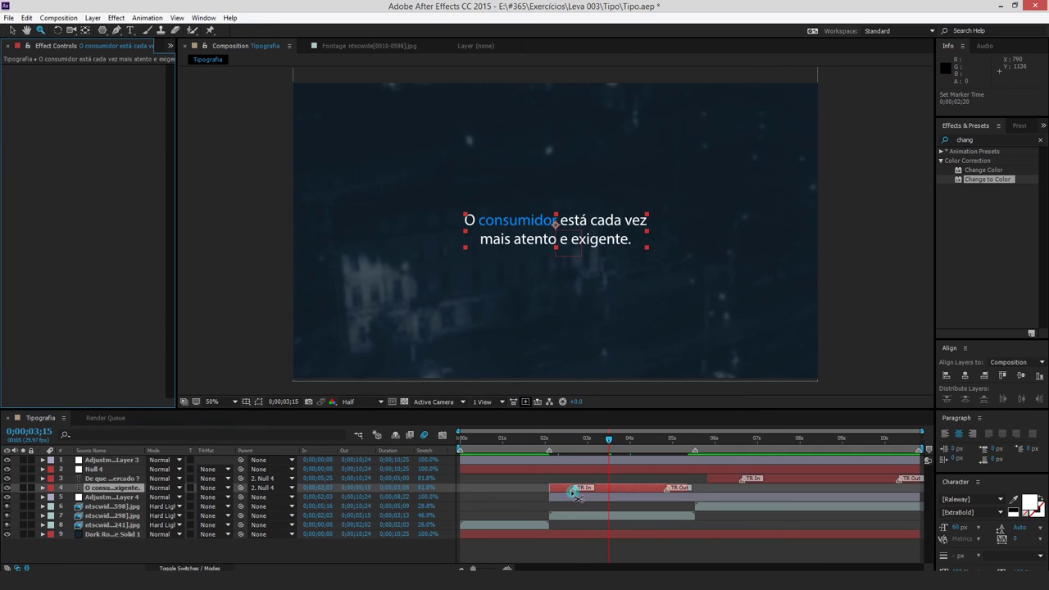
{"action": "mouse_move", "coordinate": [576, 490]}
{"action": "left_mouse_down"}
{"action": "mouse_move", "coordinate": [668, 490]}
{"action": "mouse_move", "coordinate": [654, 489]}
{"action": "left_mouse_up"}
Reveal the text animators in a maximized Timeline and clear the Grouping Alignment expression
{"action": "key", "text": "u"}
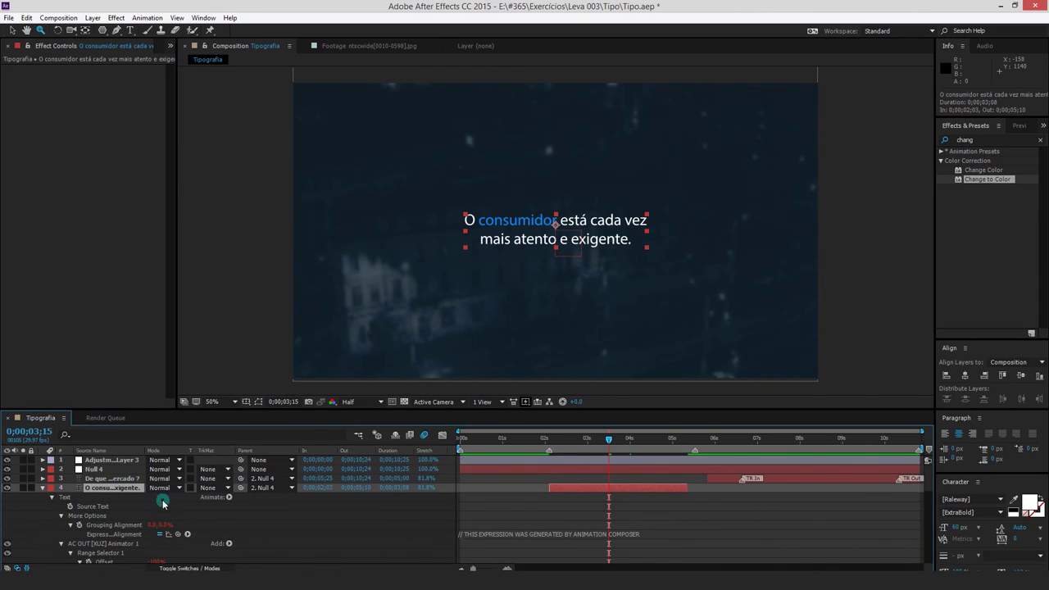
{"action": "key", "text": "grave"}
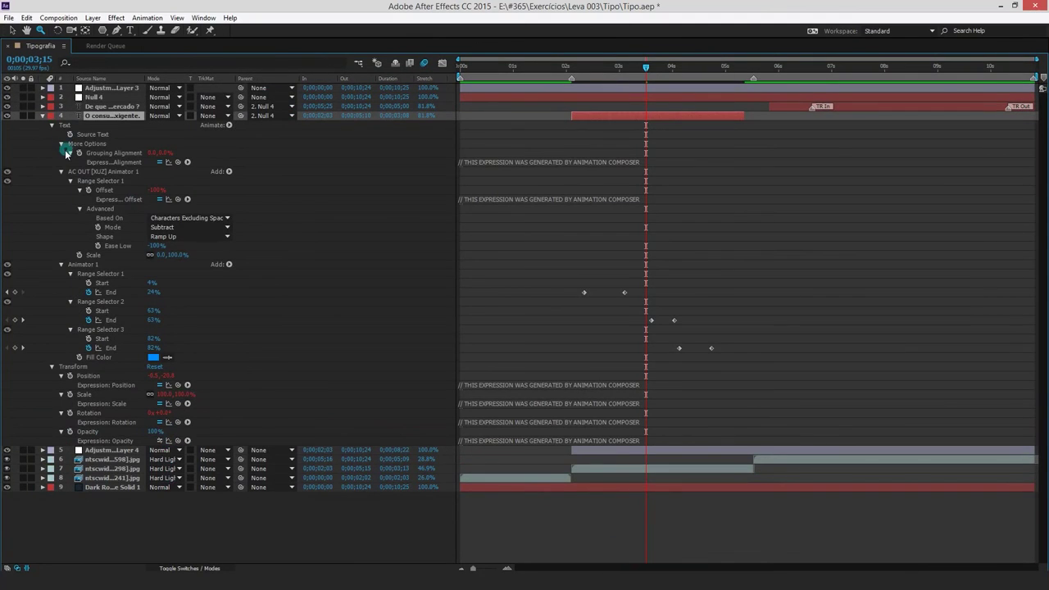
{"action": "left_click", "coordinate": [61, 146]}
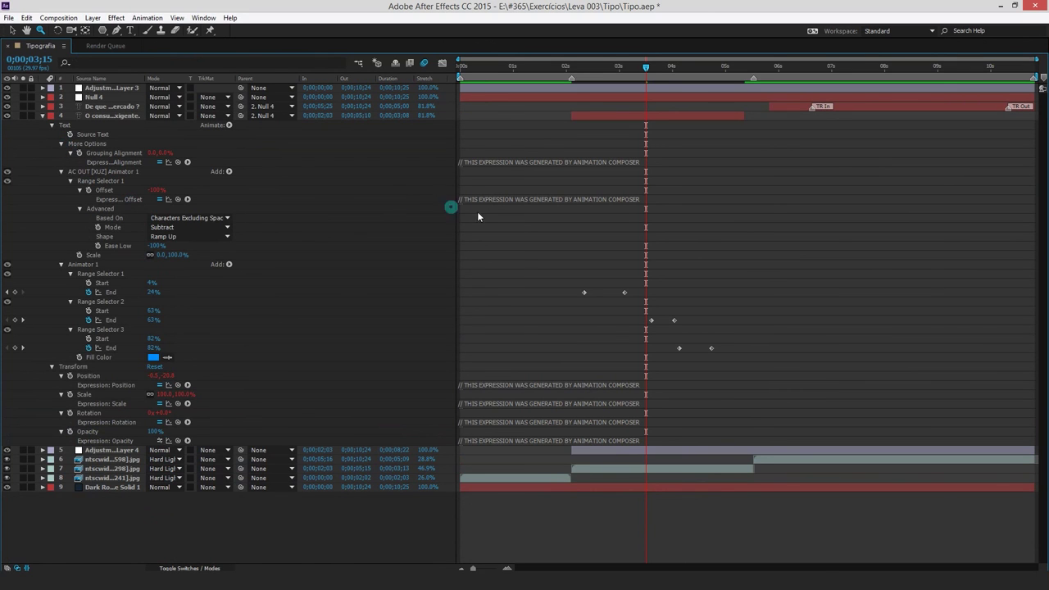
{"action": "left_click", "coordinate": [507, 163]}
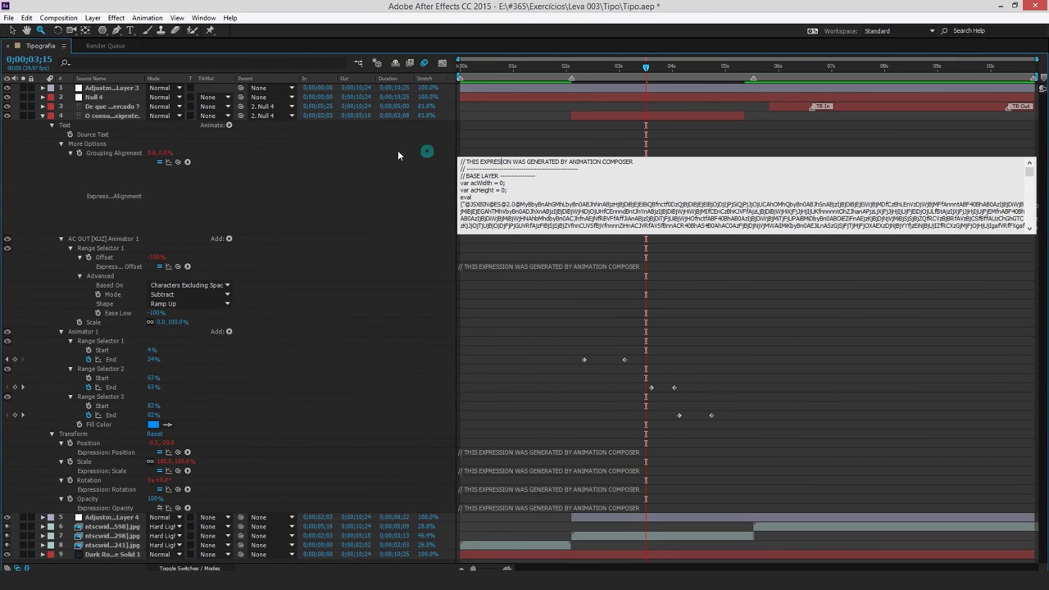
{"action": "key", "text": "ctrl+a"}
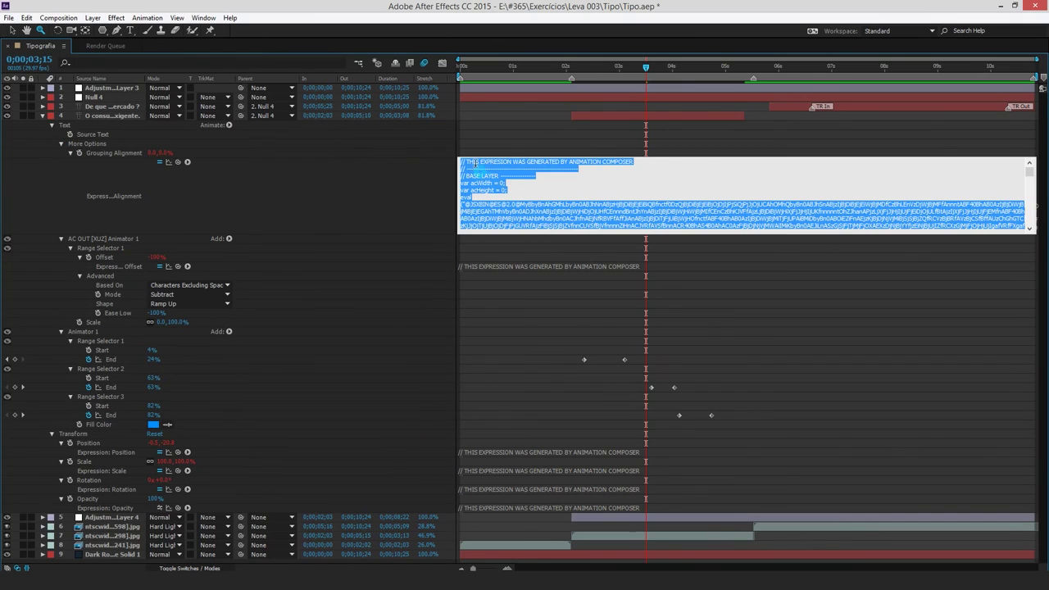
{"action": "key", "text": "BackSpace"}
{"action": "left_click", "coordinate": [382, 172]}
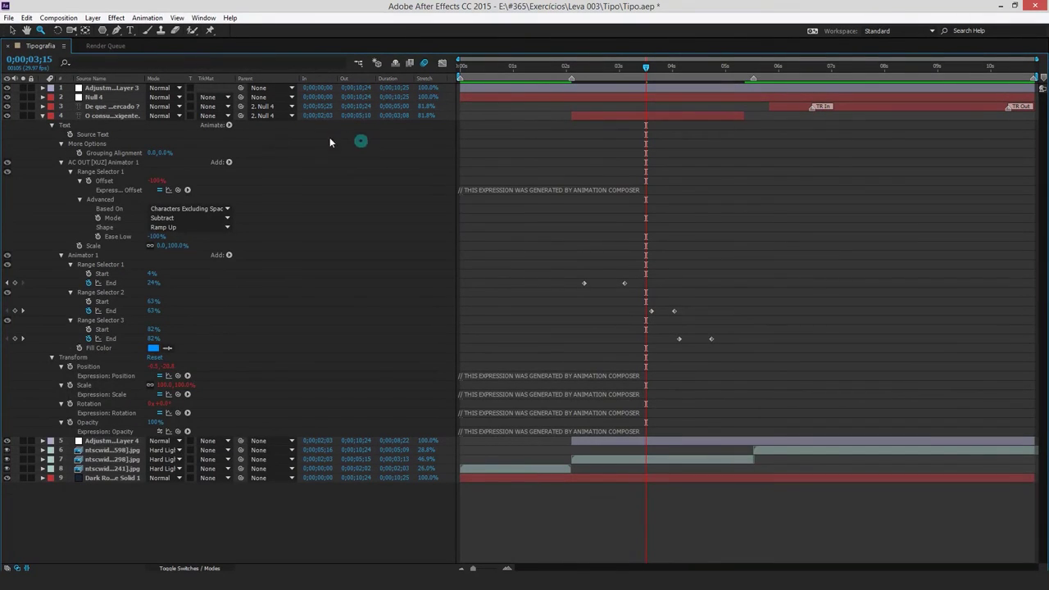
Delete the AC OUT Animator 1 and Animator 1 text animator groups
{"action": "left_click", "coordinate": [96, 164]}
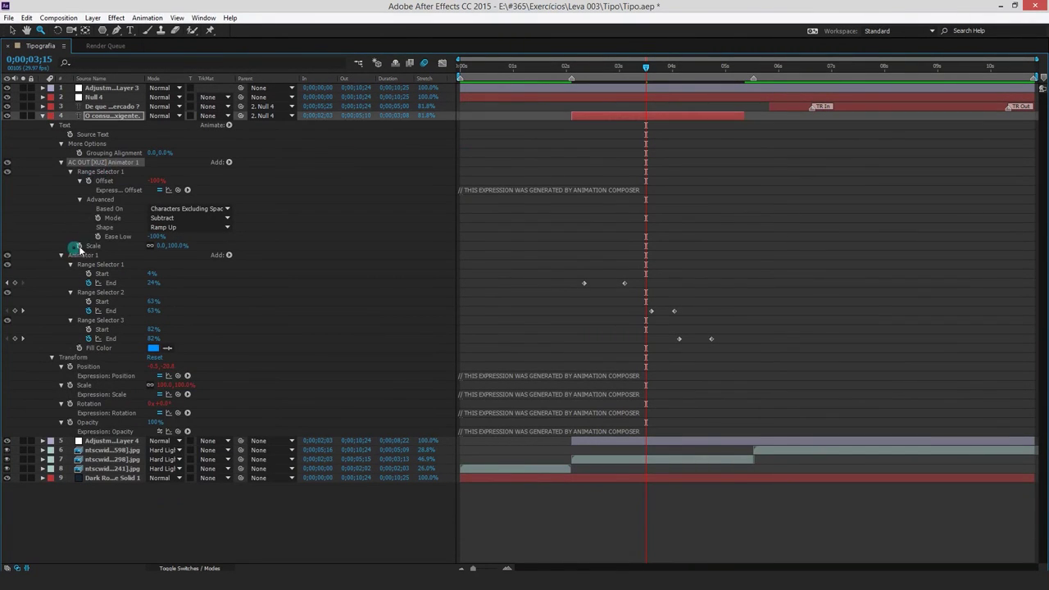
{"action": "key", "text": "Delete"}
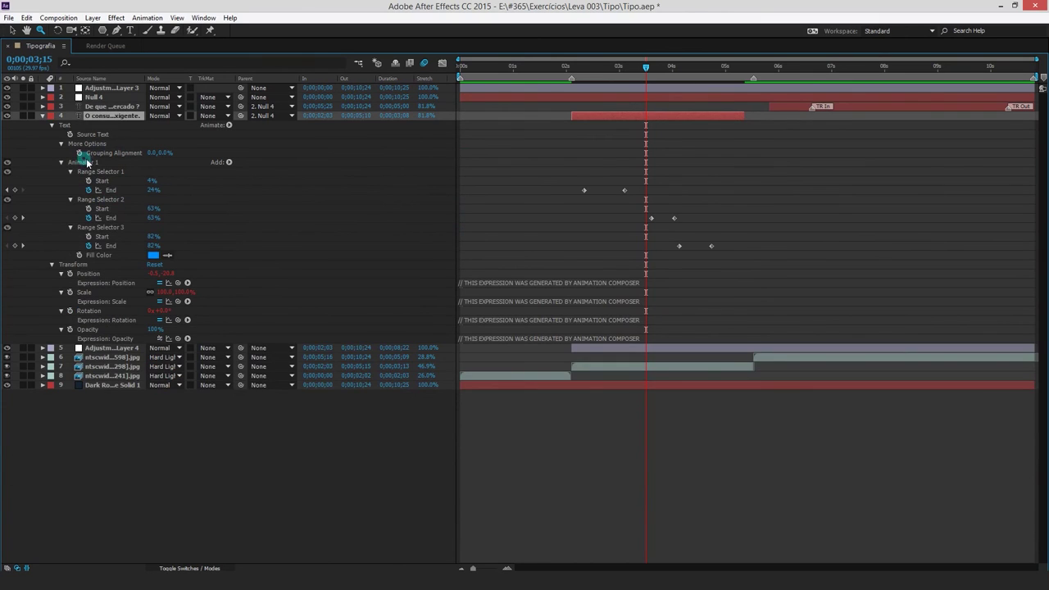
{"action": "left_click", "coordinate": [88, 161]}
{"action": "key", "text": "Delete"}
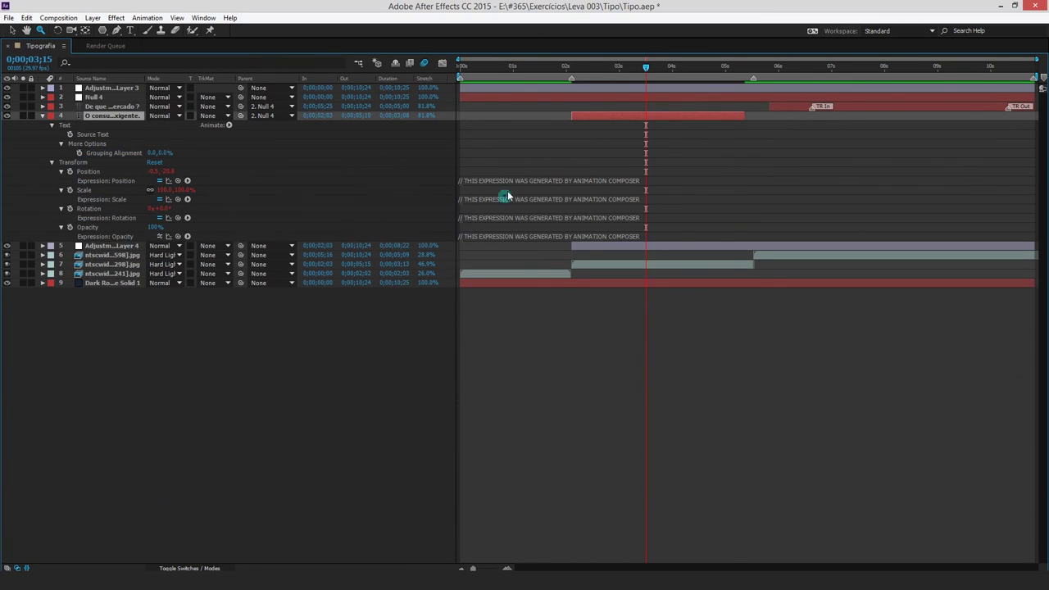
Delete the caption's Position and Scale expressions
{"action": "left_click", "coordinate": [507, 185]}
{"action": "key", "text": "Delete"}
{"action": "left_click", "coordinate": [492, 191]}
{"action": "key", "text": "Delete"}
{"action": "left_click", "coordinate": [482, 202]}
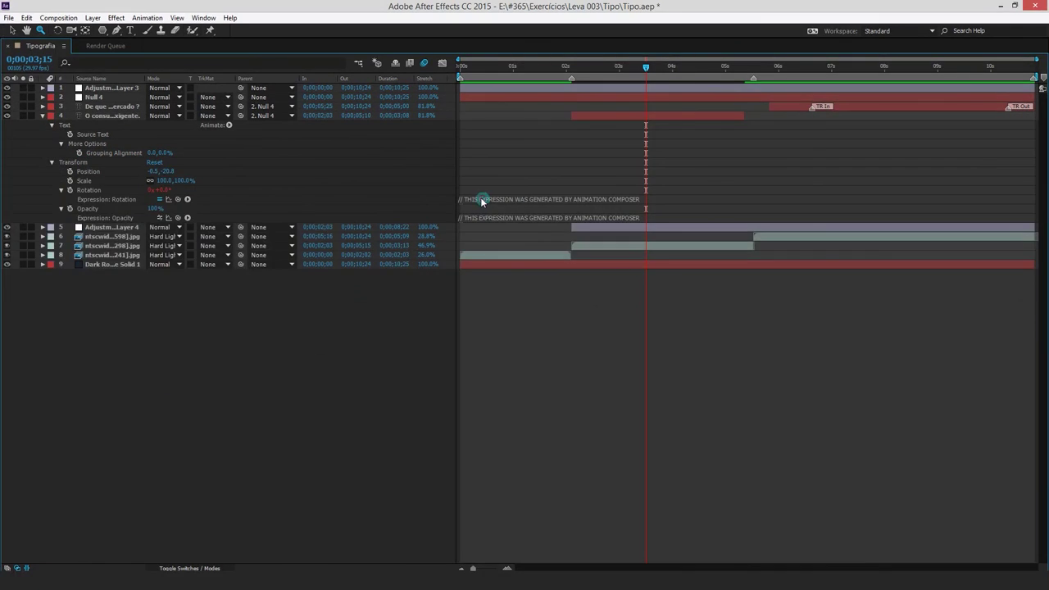
{"action": "left_click", "coordinate": [480, 200]}
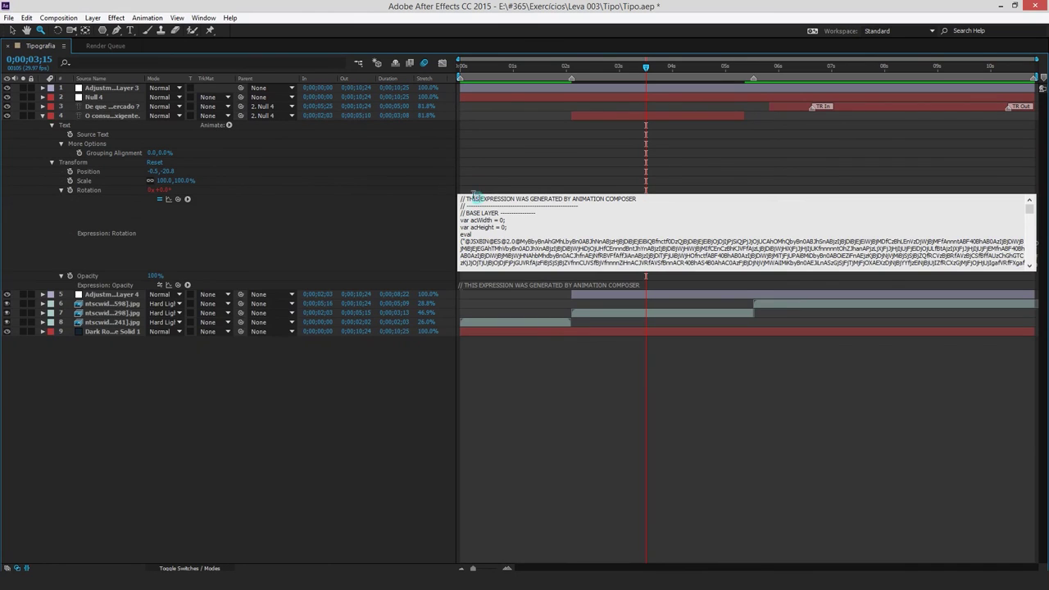
{"action": "left_click", "coordinate": [160, 202]}
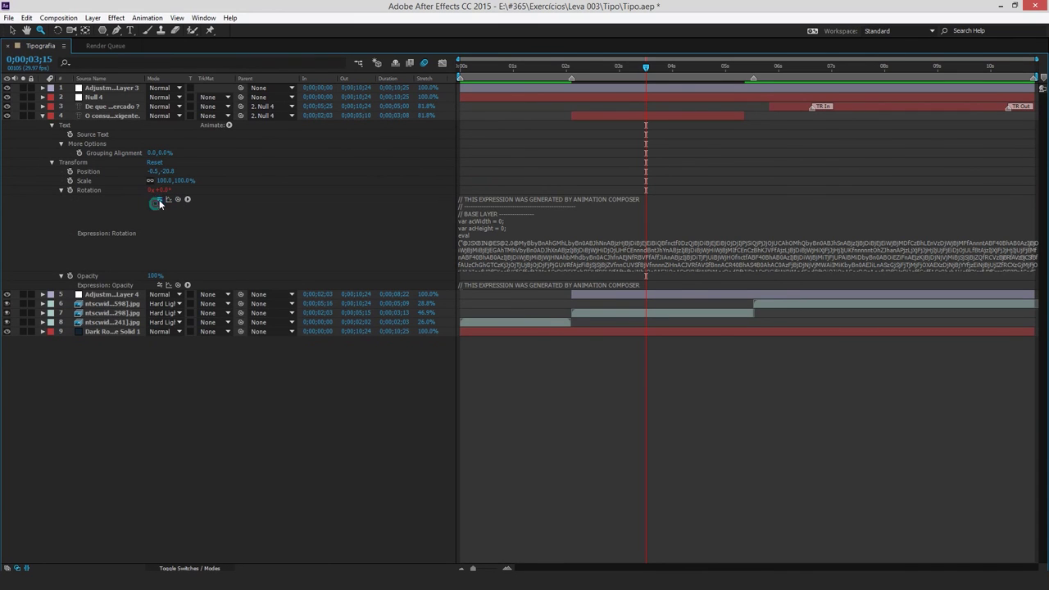
Delete the Rotation and Opacity expressions and reset the caption's Transform to defaults
{"action": "left_click", "coordinate": [489, 254]}
{"action": "key", "text": "BackSpace"}
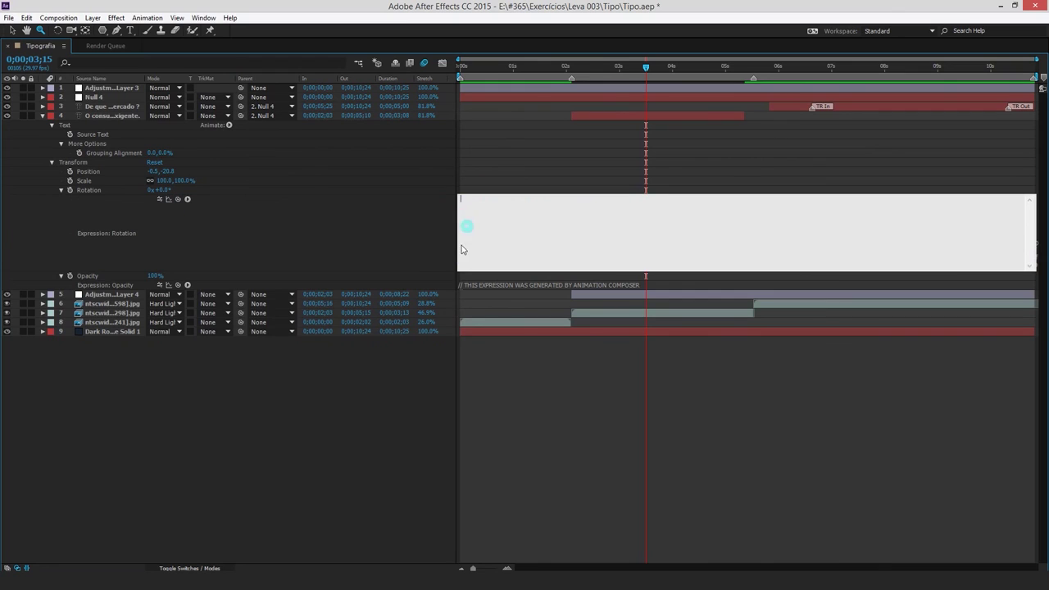
{"action": "left_click", "coordinate": [405, 216]}
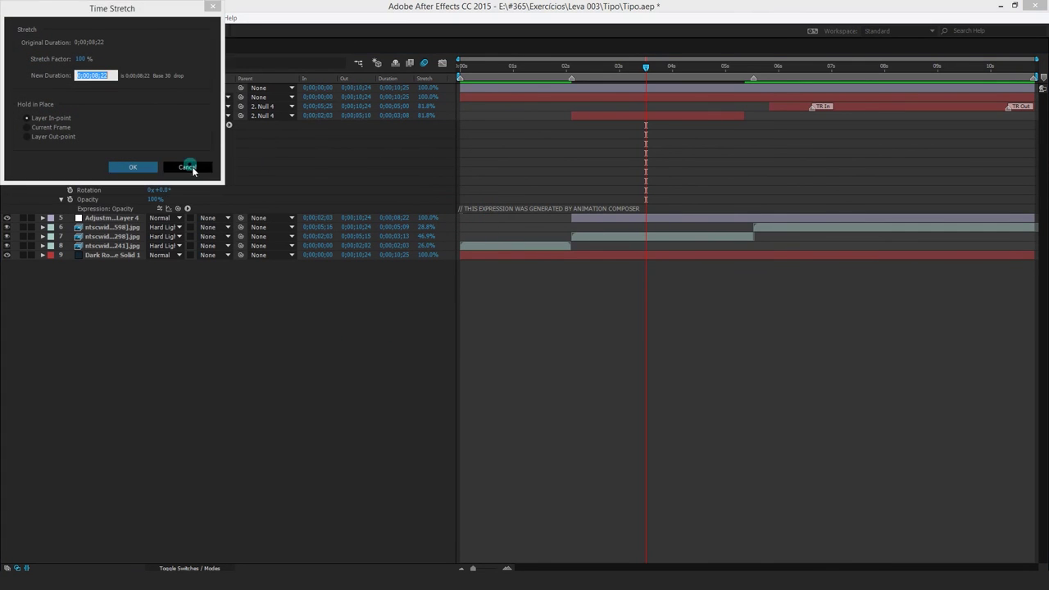
{"action": "left_click", "coordinate": [187, 167]}
{"action": "left_click", "coordinate": [523, 208]}
{"action": "key", "text": "BackSpace"}
{"action": "left_click", "coordinate": [426, 200]}
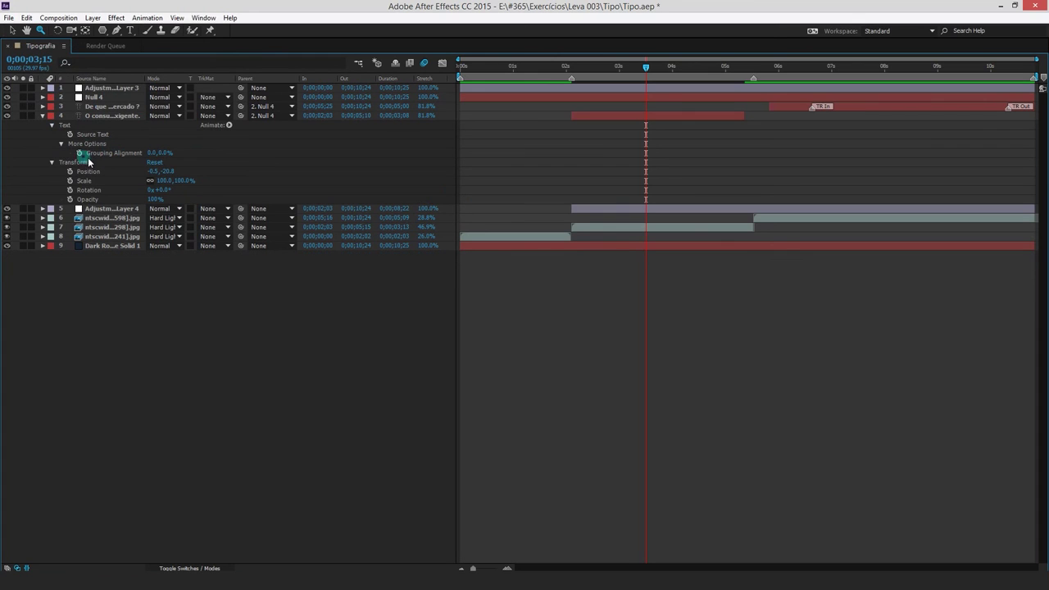
{"action": "left_click", "coordinate": [159, 163]}
Restore the full workspace, then centre the caption horizontally and vertically in the composition with the Align panel
{"action": "key", "text": "grave"}
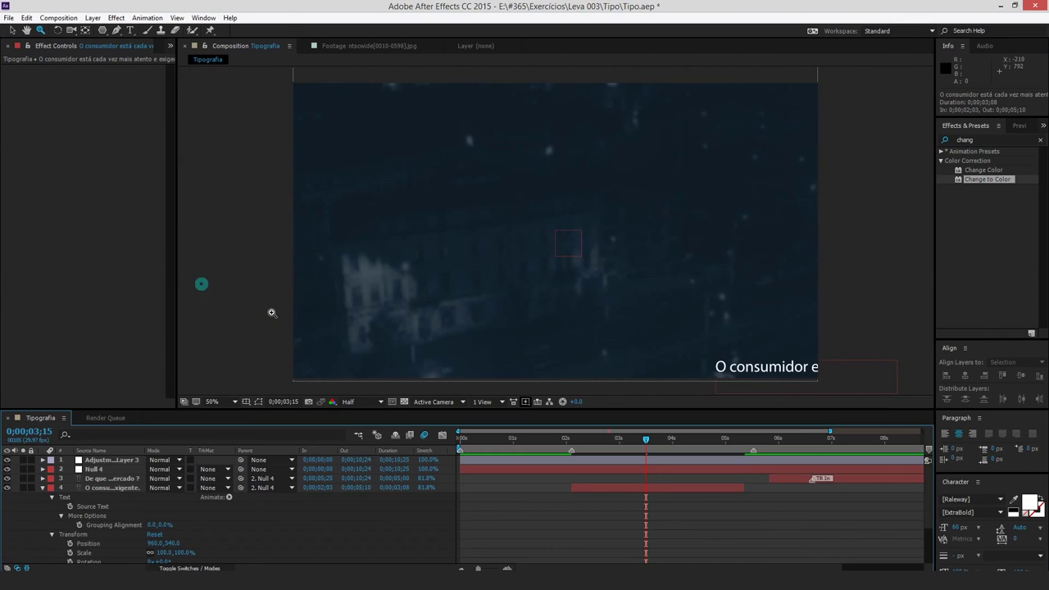
{"action": "key", "text": "ctrl+z"}
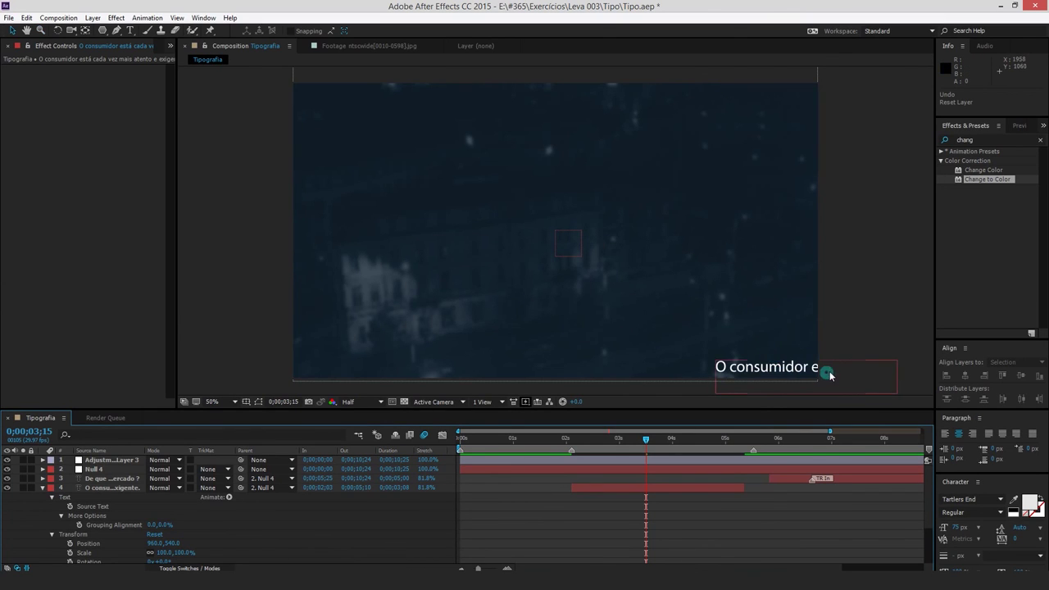
{"action": "left_click_drag", "start_coordinate": [773, 356], "coordinate": [581, 221]}
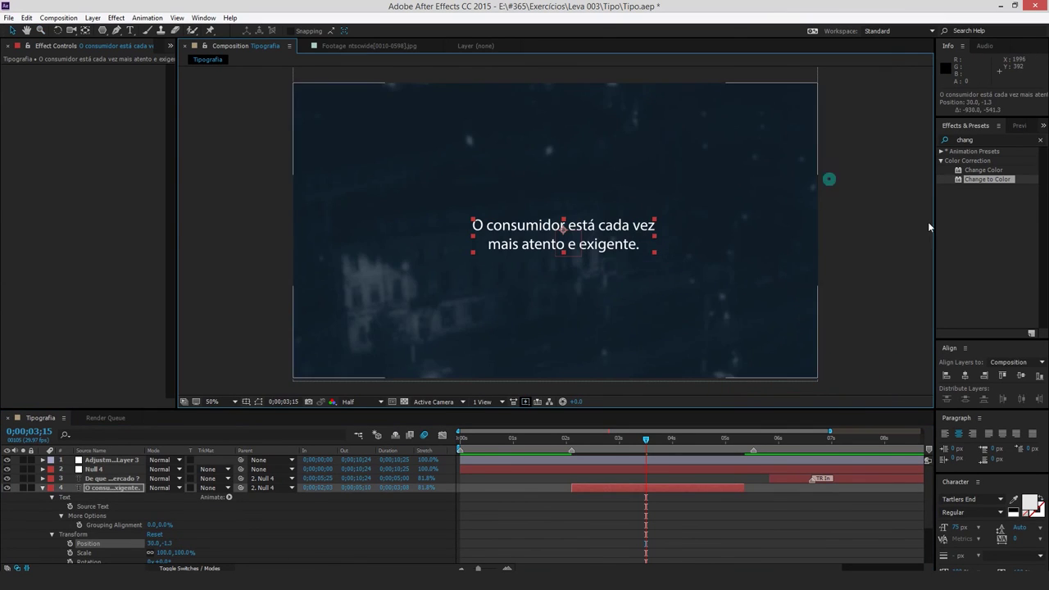
{"action": "left_click", "coordinate": [966, 376]}
{"action": "left_click", "coordinate": [1021, 375]}
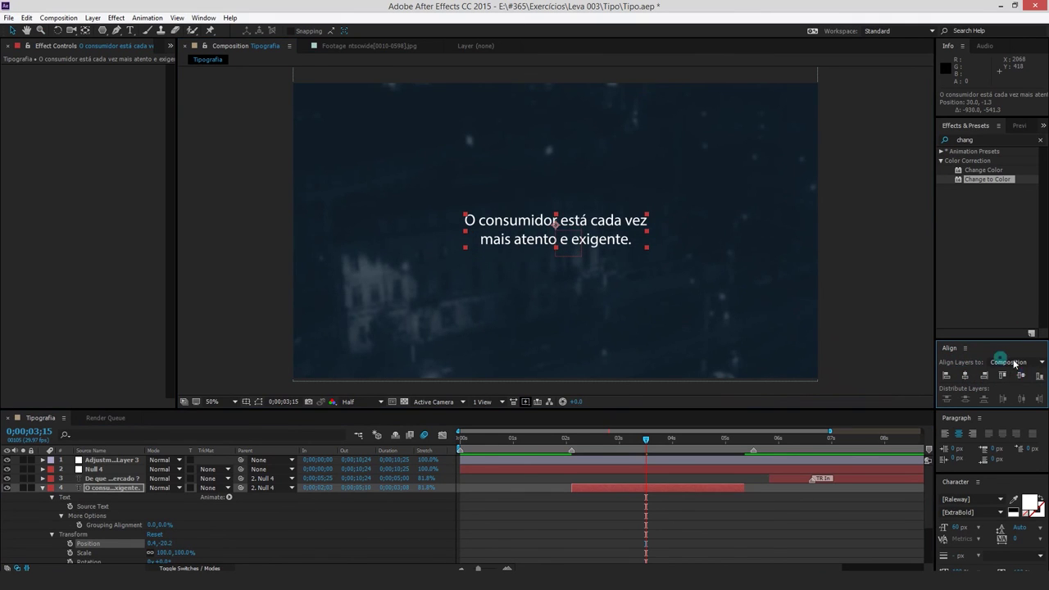
Enlarge the Timeline, tidy the caption's property groups, and nudge Position to 0.4,-20.2
{"action": "left_click", "coordinate": [262, 407]}
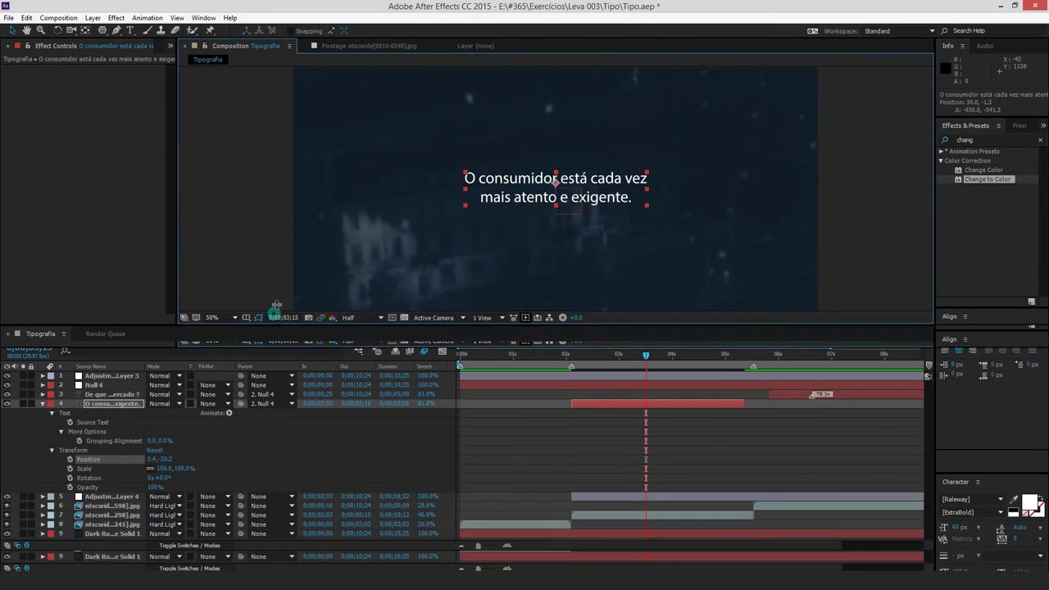
{"action": "left_click_drag", "start_coordinate": [261, 409], "coordinate": [274, 300]}
{"action": "left_click", "coordinate": [55, 423]}
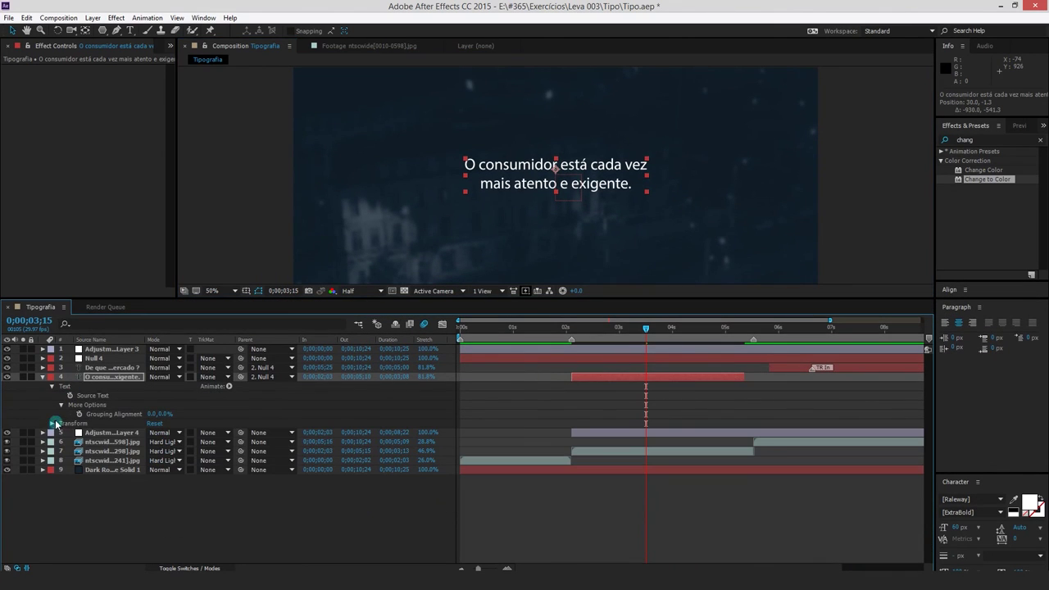
{"action": "left_click", "coordinate": [53, 387]}
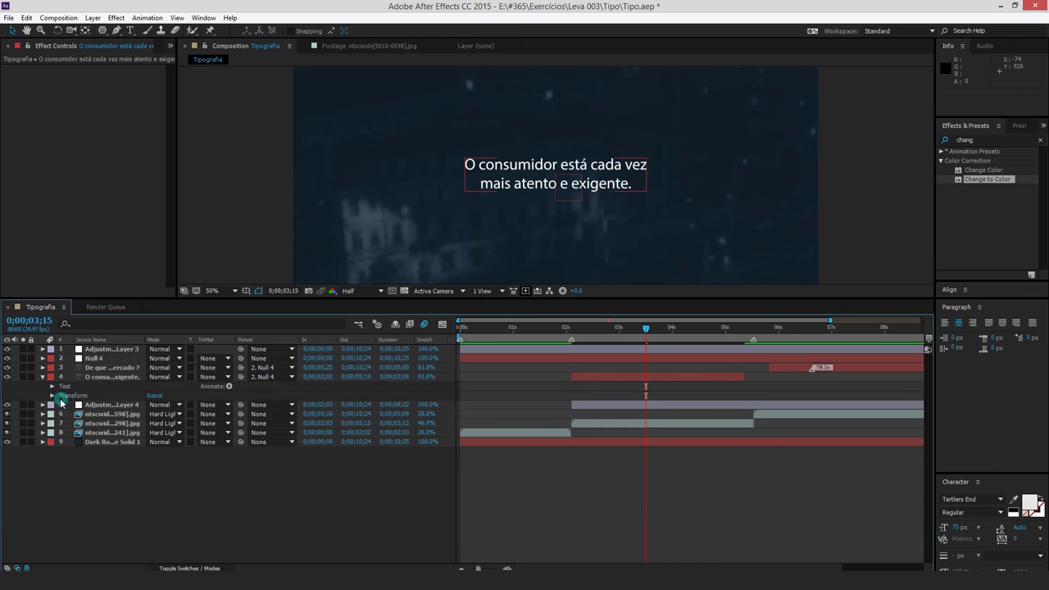
{"action": "left_click", "coordinate": [66, 397]}
{"action": "left_click", "coordinate": [51, 395]}
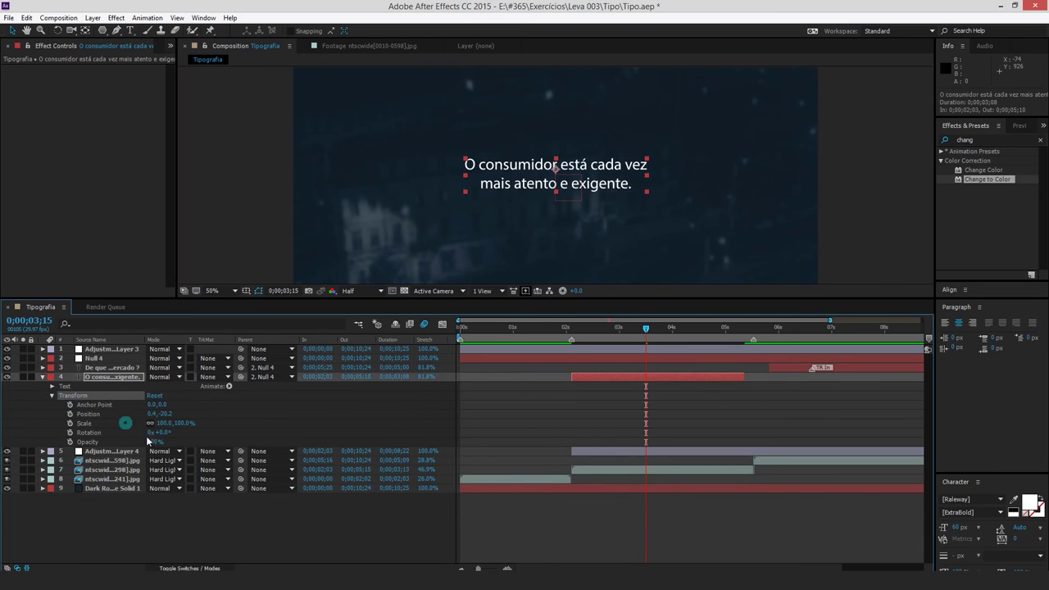
{"action": "mouse_move", "coordinate": [150, 412]}
{"action": "left_mouse_down"}
{"action": "mouse_move", "coordinate": [201, 409]}
{"action": "mouse_move", "coordinate": [164, 414]}
{"action": "left_mouse_up"}
Solo the caption layer and try a smaller Scale, then undo back to 100%
{"action": "left_click", "coordinate": [24, 376]}
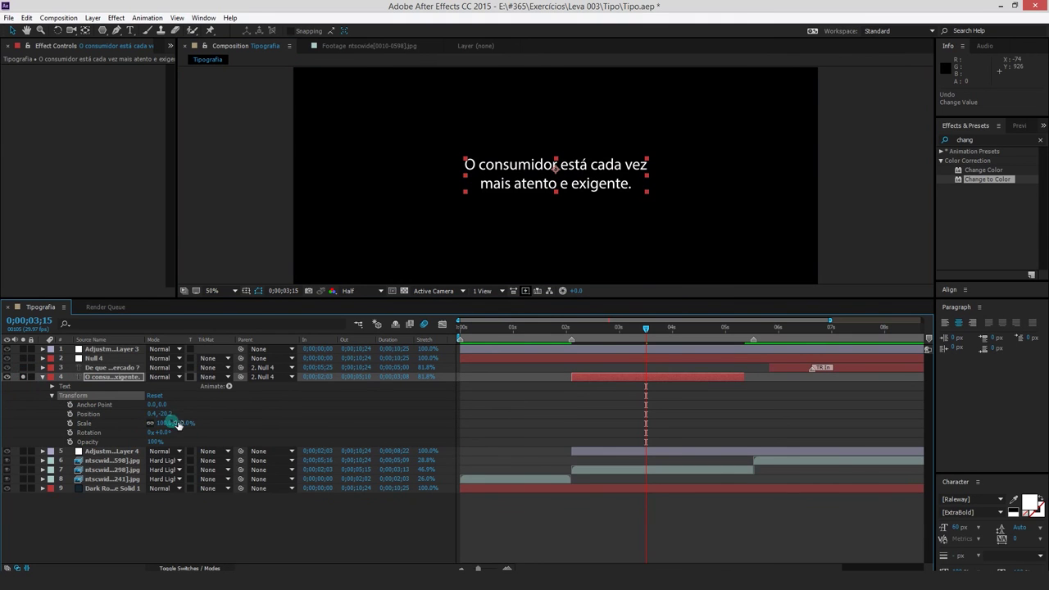
{"action": "left_click_drag", "start_coordinate": [176, 425], "coordinate": [180, 428]}
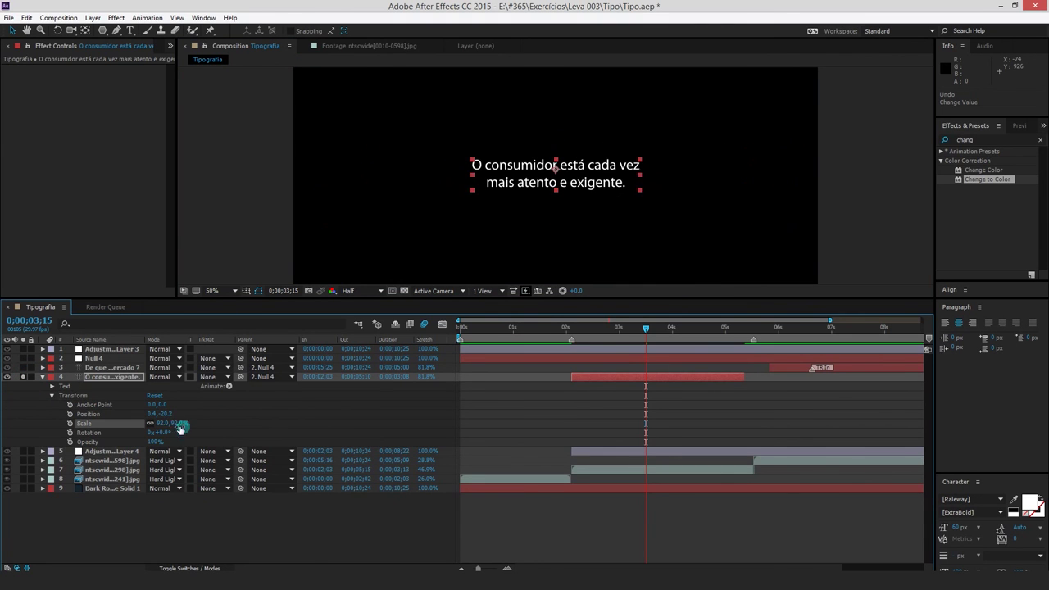
{"action": "key", "text": "ctrl+z"}
Test a 78° Rotation keyframe at 0;00;04;10, then undo it, leaving 0° with no keyframes
{"action": "left_click", "coordinate": [169, 432]}
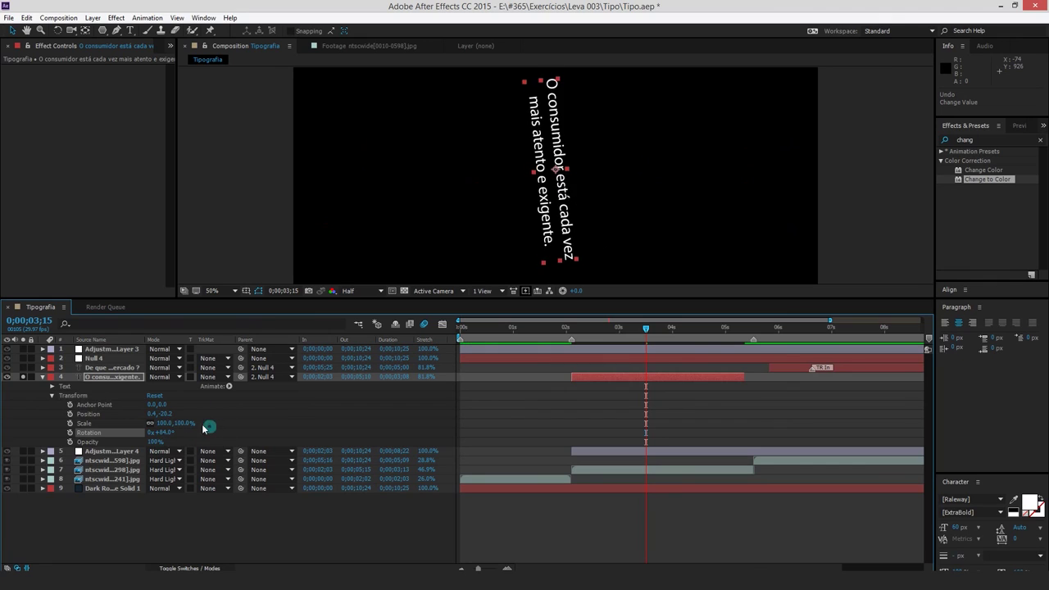
{"action": "left_click_drag", "start_coordinate": [211, 432], "coordinate": [191, 439]}
{"action": "left_click", "coordinate": [71, 432]}
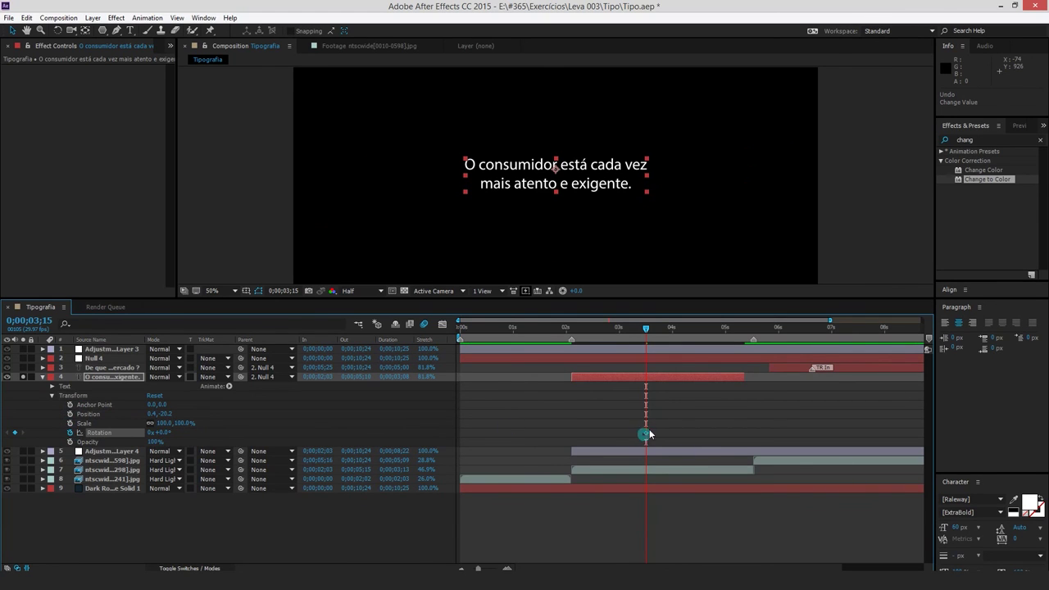
{"action": "left_click_drag", "start_coordinate": [646, 328], "coordinate": [691, 328]}
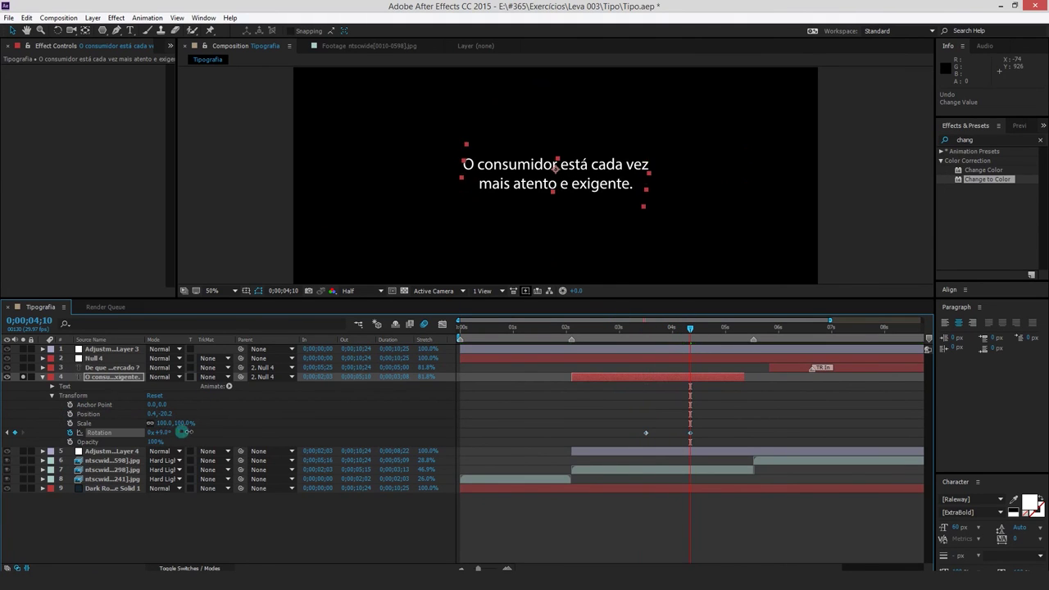
{"action": "left_click_drag", "start_coordinate": [161, 432], "coordinate": [799, 387]}
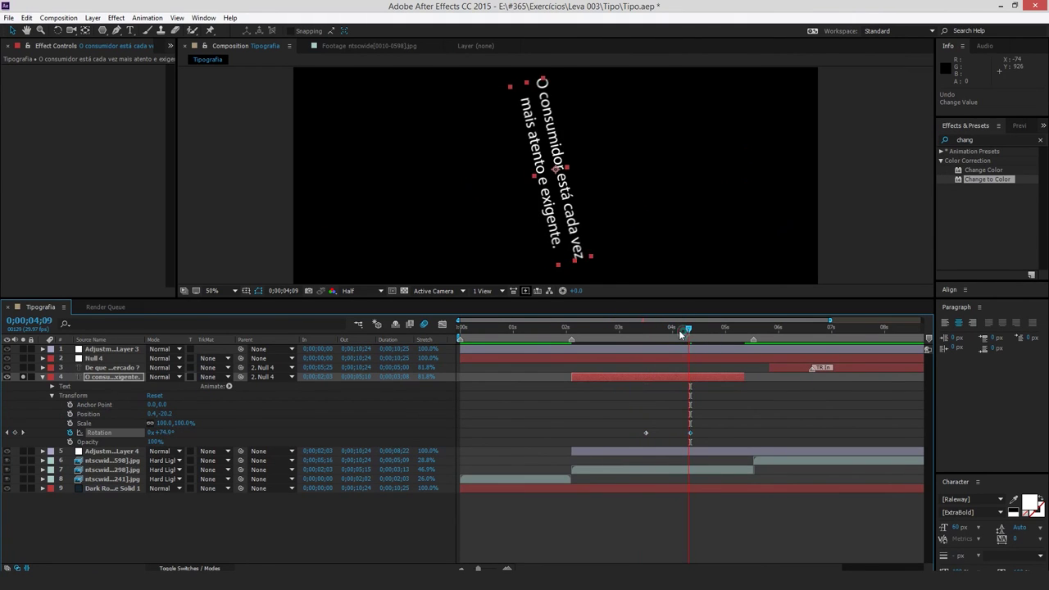
{"action": "left_click_drag", "start_coordinate": [679, 330], "coordinate": [736, 338]}
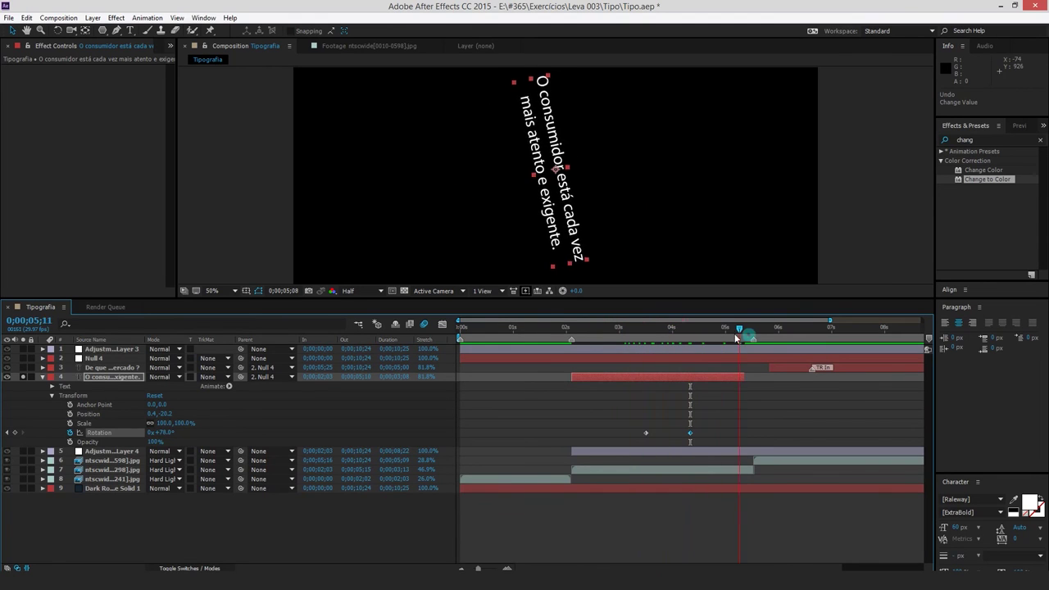
{"action": "key", "text": "ctrl+z"}
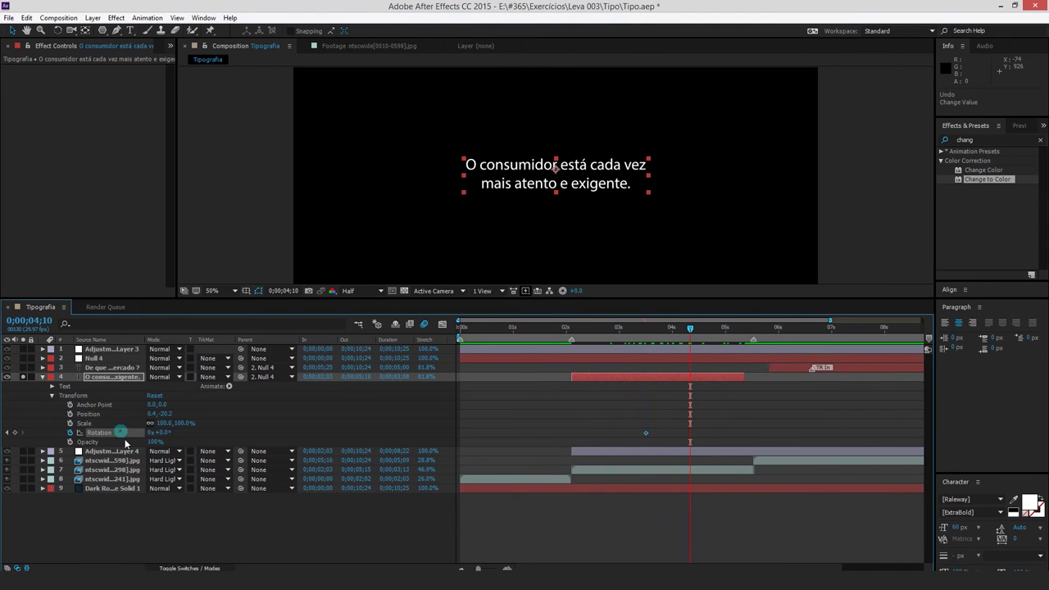
{"action": "key", "text": "ctrl+z"}
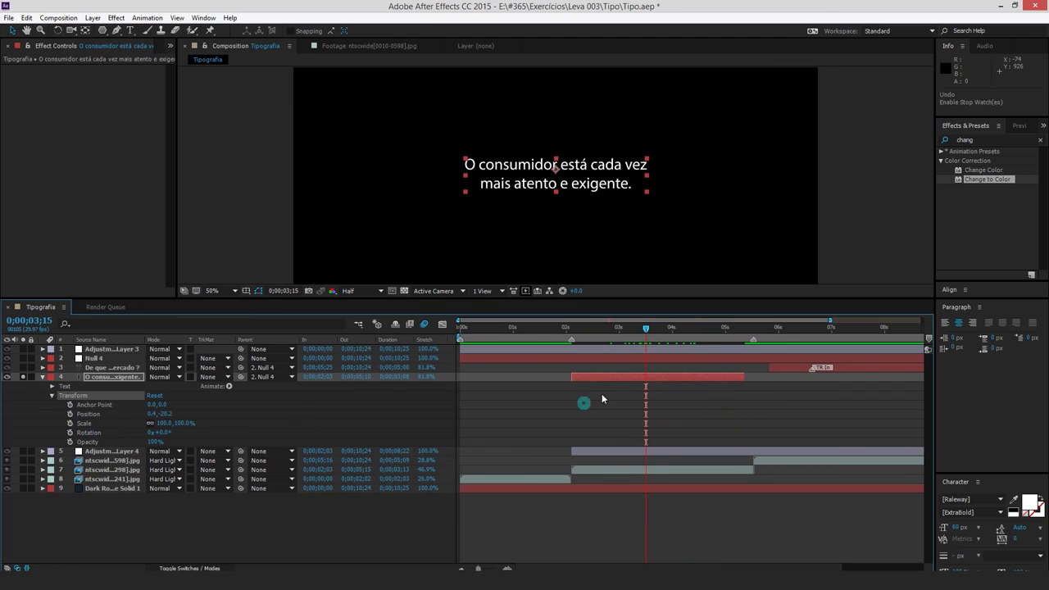
{"action": "mouse_move", "coordinate": [610, 330]}
{"action": "left_mouse_down"}
{"action": "mouse_move", "coordinate": [585, 327]}
{"action": "mouse_move", "coordinate": [765, 330]}
{"action": "mouse_move", "coordinate": [749, 328]}
{"action": "left_mouse_up"}
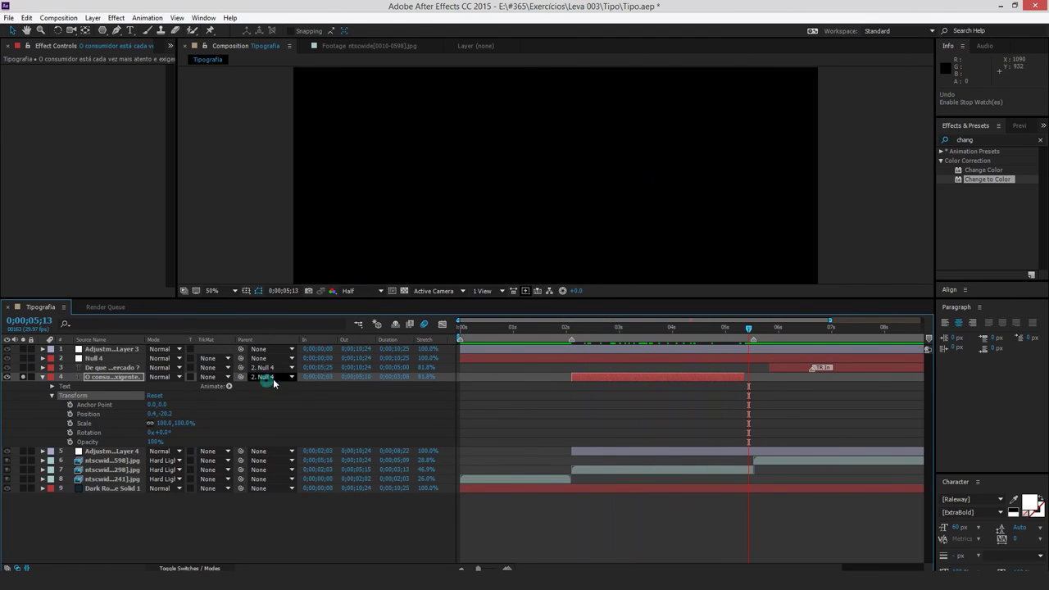
Select Null 4 and set the caption layer's Parent to None
{"action": "left_click", "coordinate": [95, 361]}
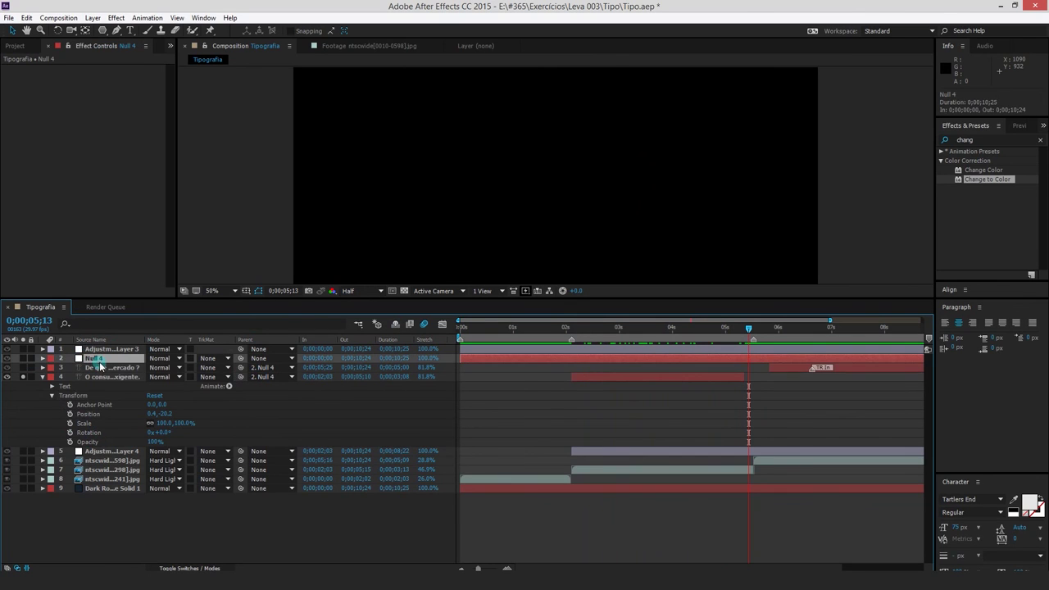
{"action": "key", "text": "s"}
{"action": "key", "text": "s"}
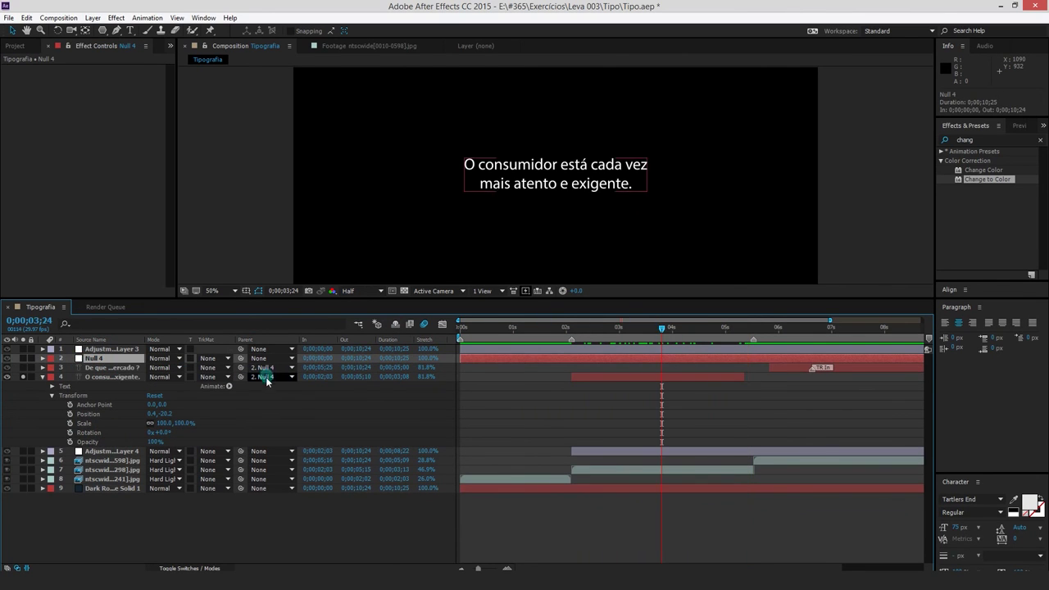
{"action": "left_click", "coordinate": [270, 376]}
{"action": "left_click", "coordinate": [270, 386]}
Move the current time to 3;15 and collapse the caption layer's Transform group
{"action": "left_click_drag", "start_coordinate": [634, 328], "coordinate": [573, 328]}
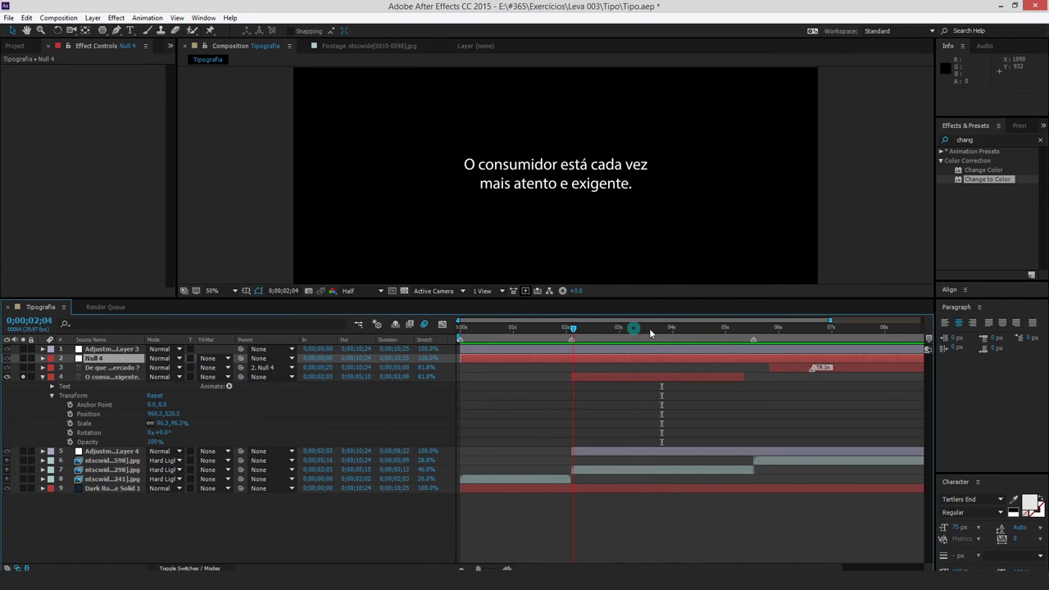
{"action": "left_click", "coordinate": [114, 324]}
{"action": "left_click", "coordinate": [45, 394]}
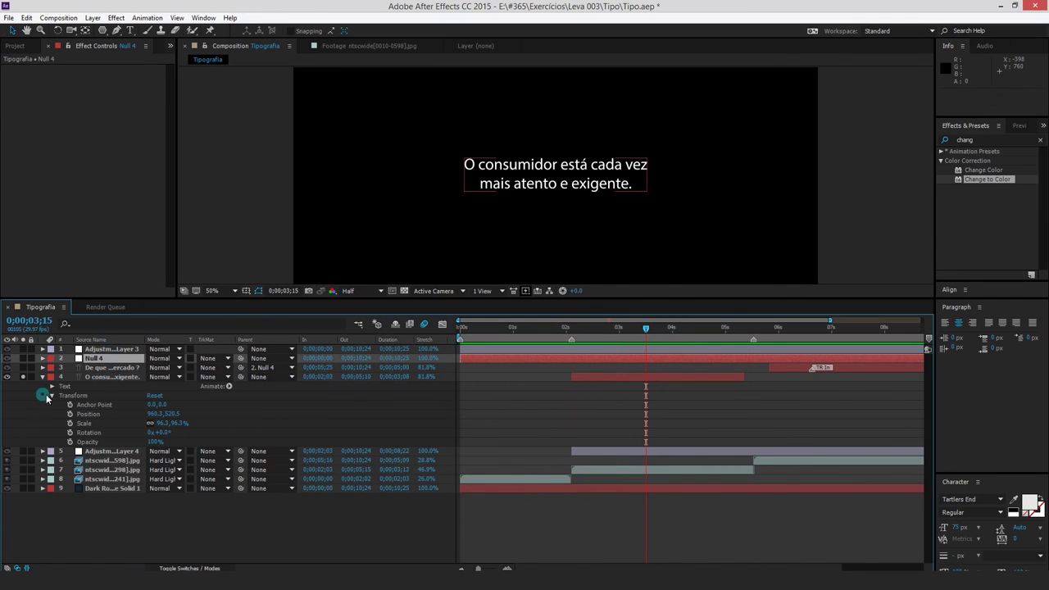
{"action": "left_click", "coordinate": [51, 395]}
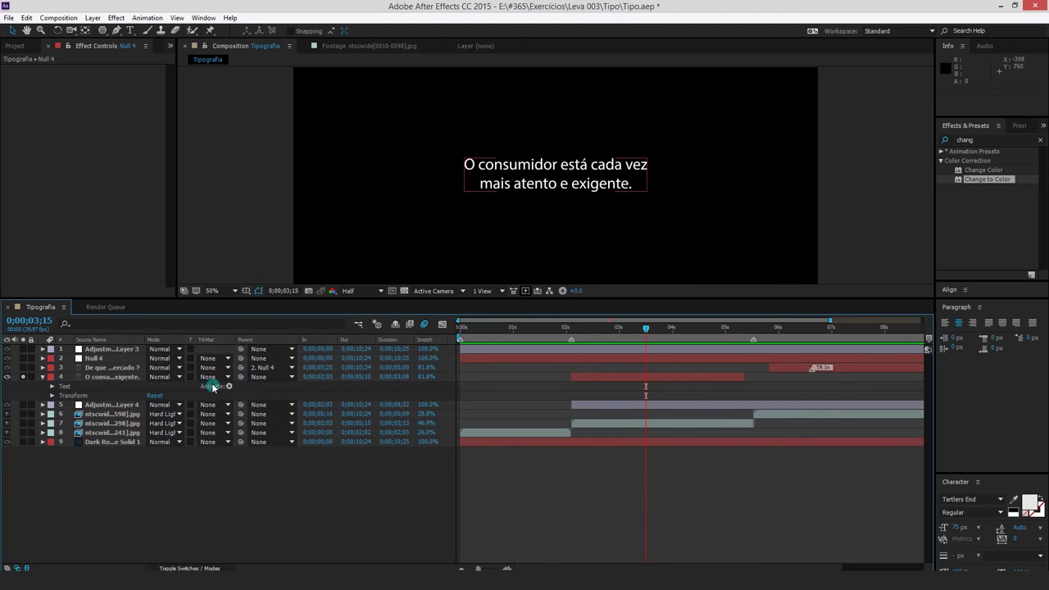
Browse the text Animate menu and add a Character Value animator to the caption
{"action": "left_click", "coordinate": [223, 389]}
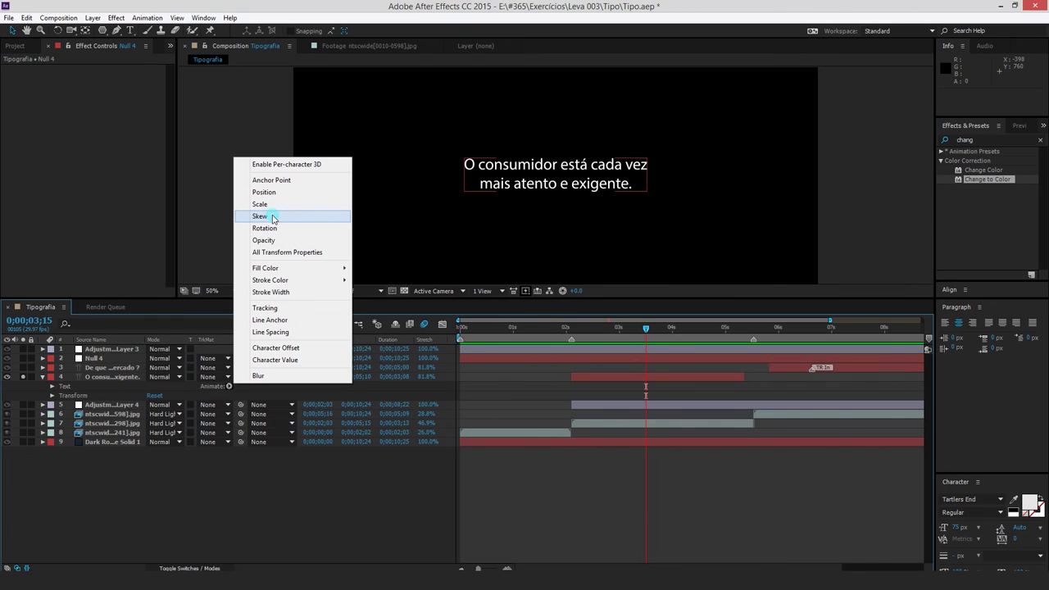
{"action": "left_click", "coordinate": [274, 230]}
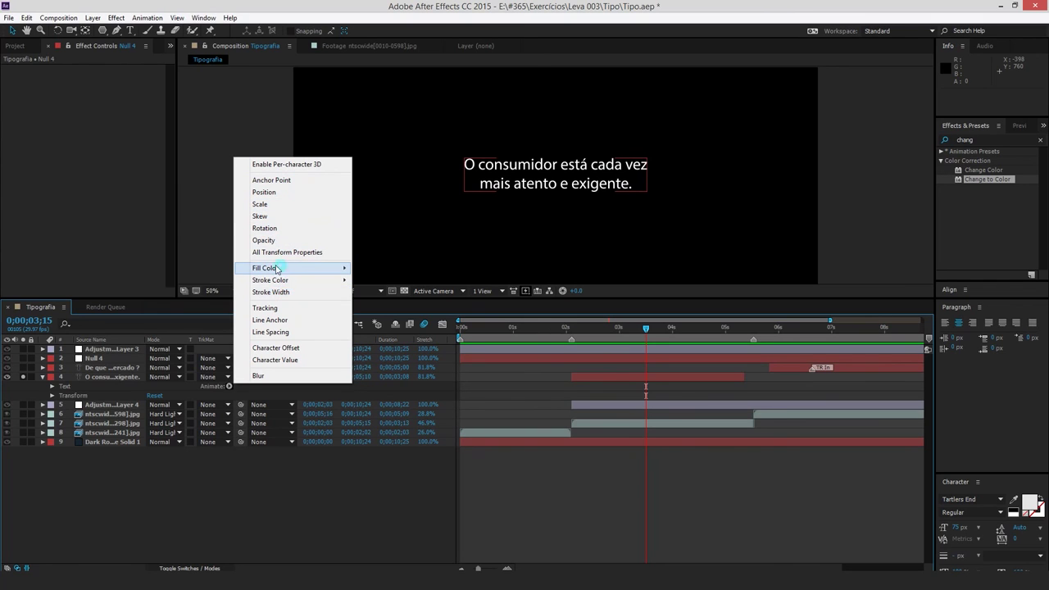
{"action": "mouse_move", "coordinate": [275, 273]}
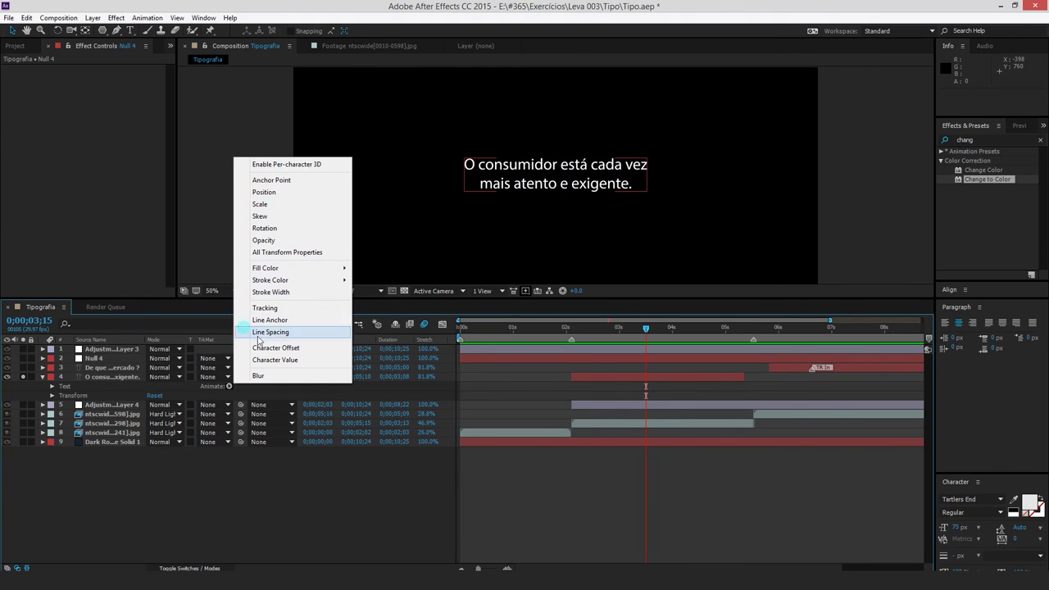
{"action": "left_click", "coordinate": [643, 203]}
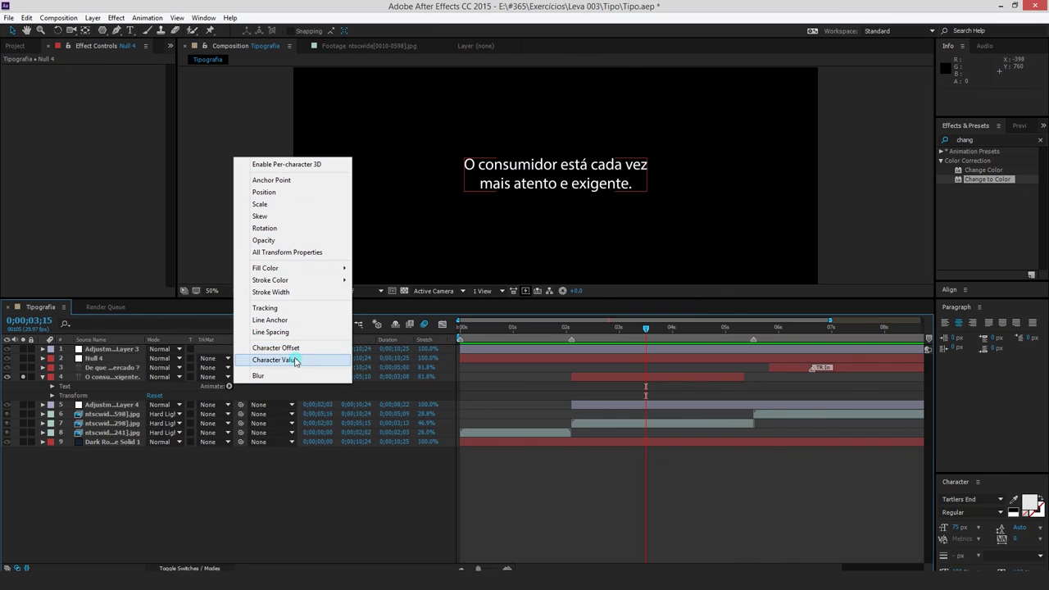
{"action": "left_click", "coordinate": [290, 360]}
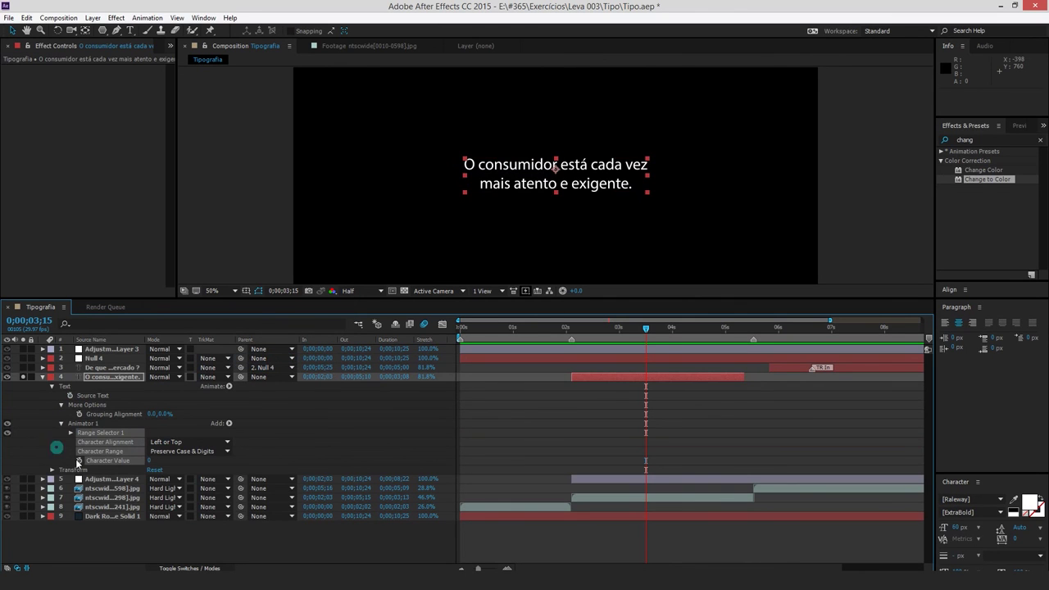
Raise Character Value to 79, turning letters into O, then delete Animator 1
{"action": "left_click", "coordinate": [130, 463]}
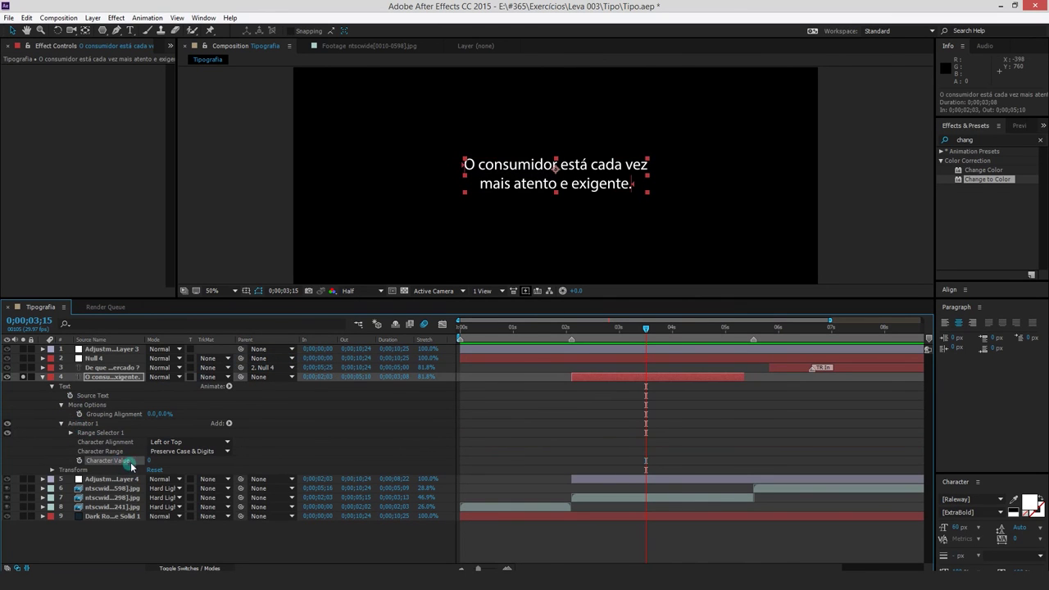
{"action": "left_click", "coordinate": [150, 462]}
{"action": "type", "text": "1"}
{"action": "left_click", "coordinate": [278, 417]}
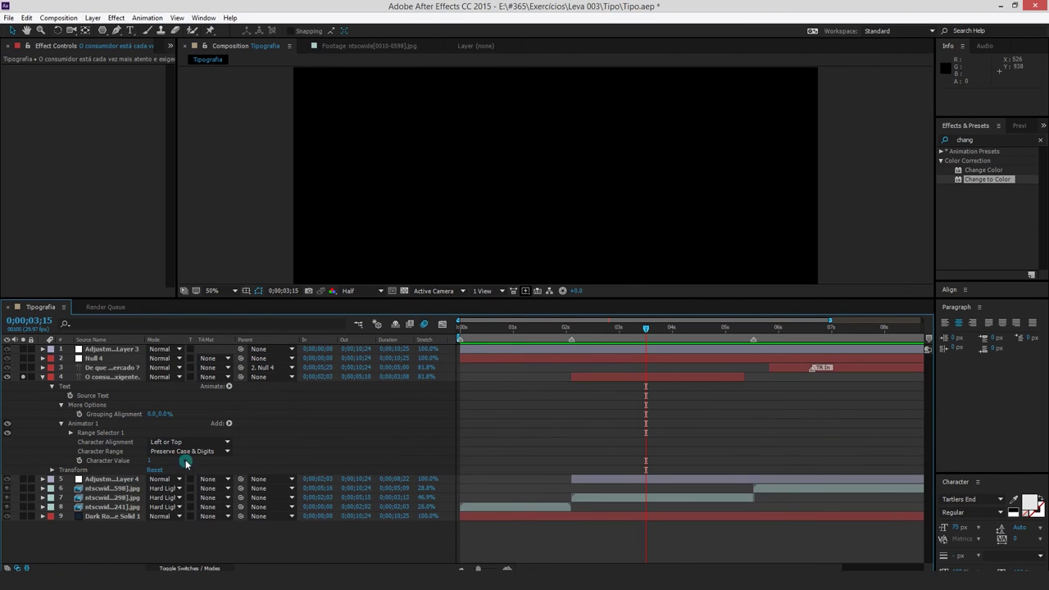
{"action": "left_click", "coordinate": [89, 423]}
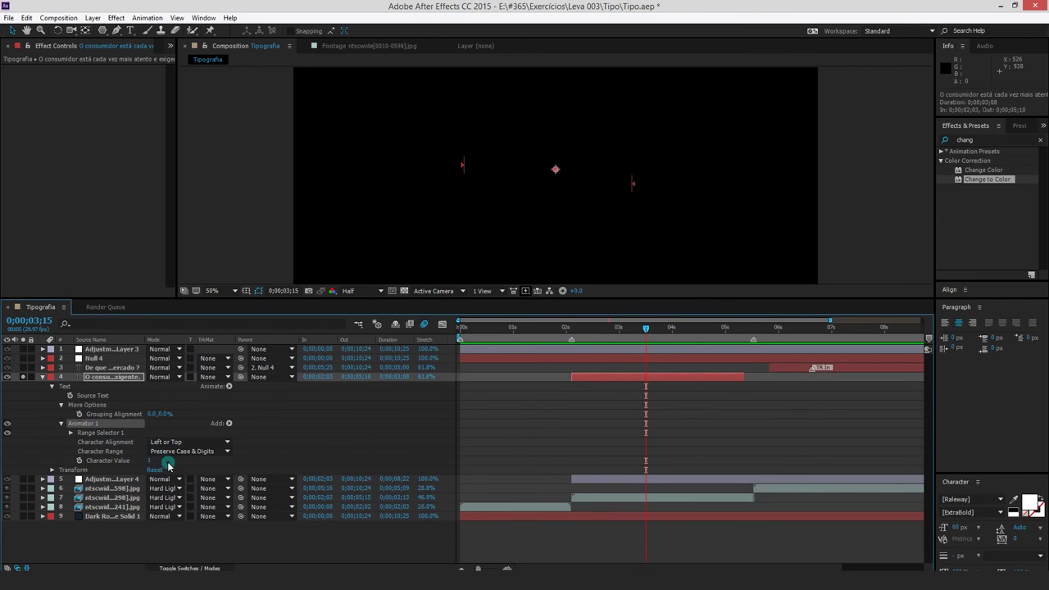
{"action": "left_click", "coordinate": [152, 462]}
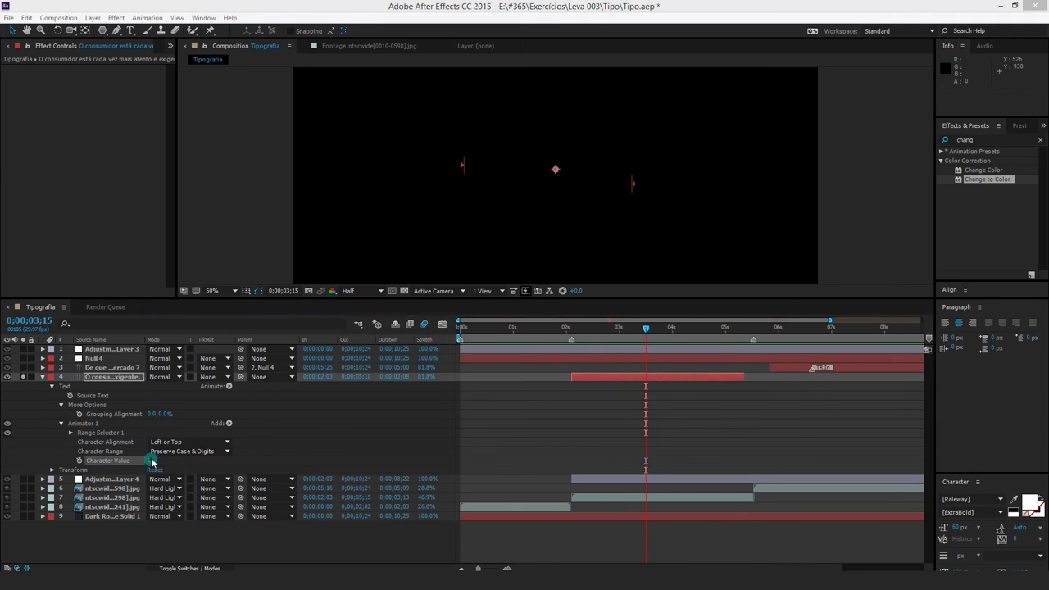
{"action": "left_click_drag", "start_coordinate": [152, 461], "coordinate": [197, 451]}
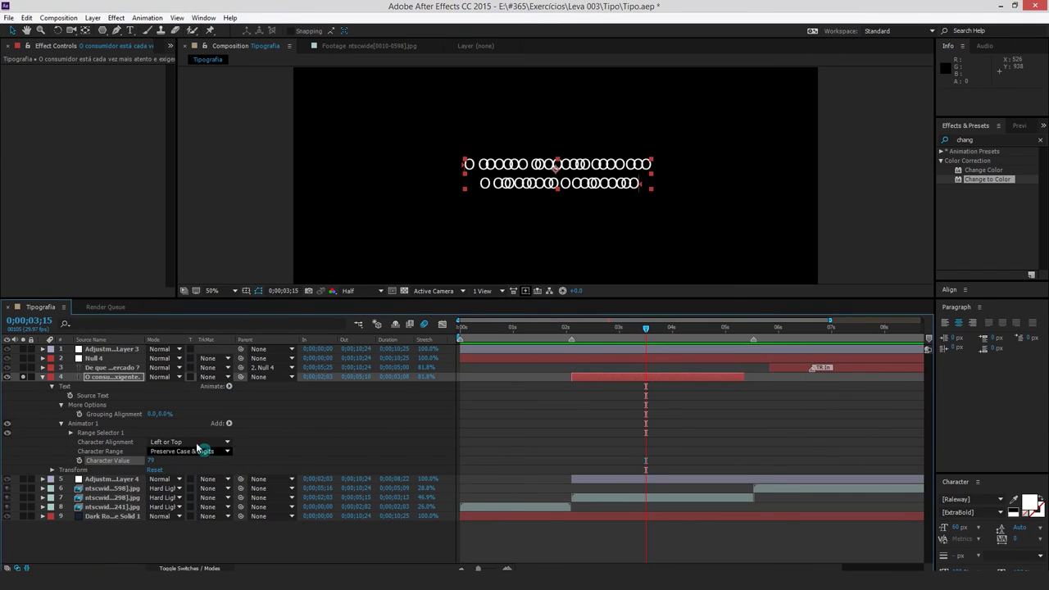
{"action": "left_click", "coordinate": [92, 423]}
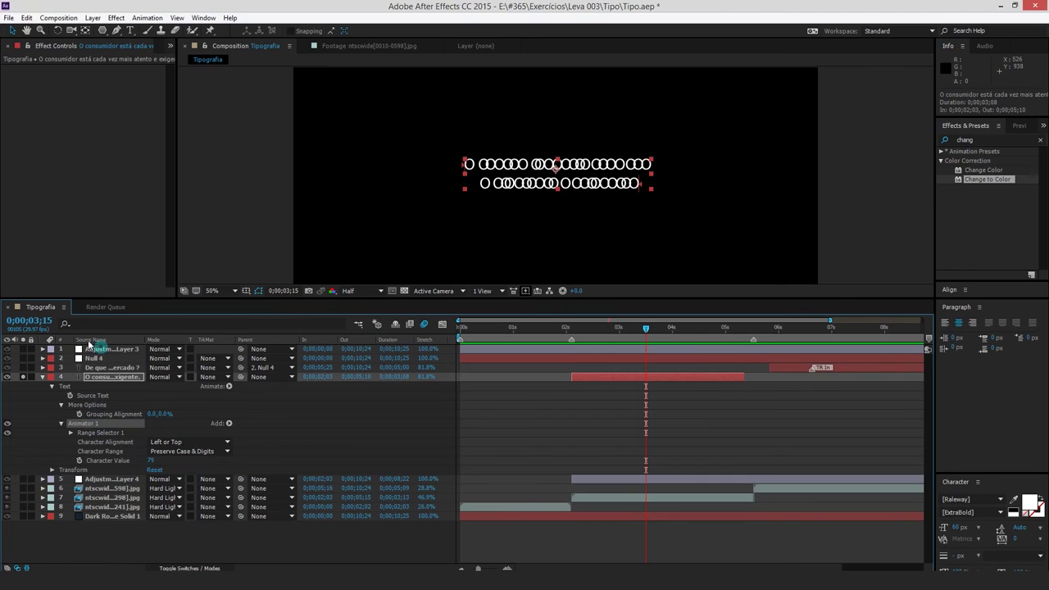
{"action": "key", "text": "Delete"}
Add a Character Offset animator set to 1, then delete it
{"action": "left_click", "coordinate": [240, 388]}
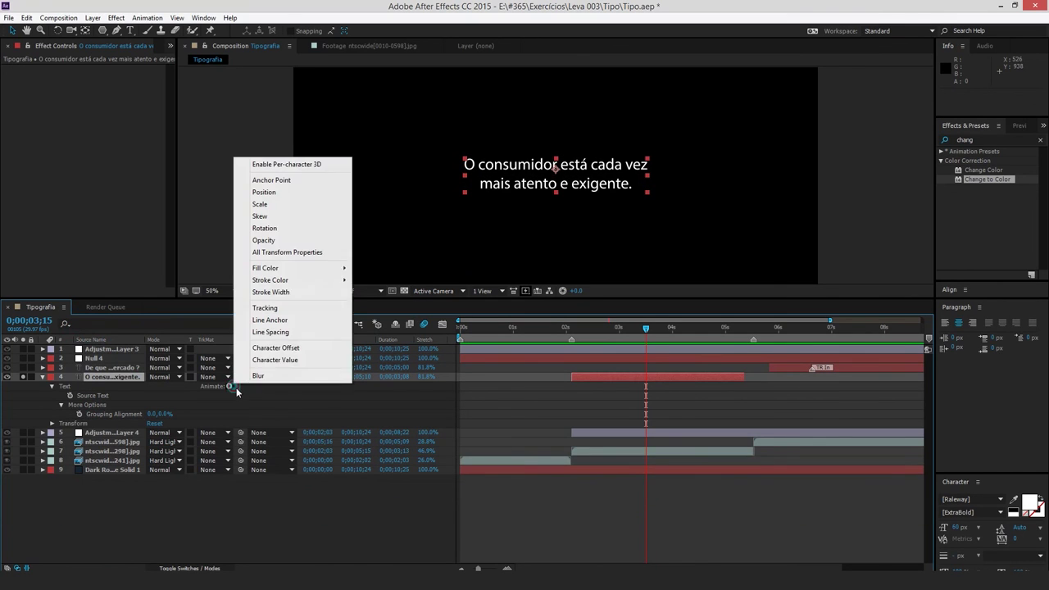
{"action": "left_click", "coordinate": [296, 350]}
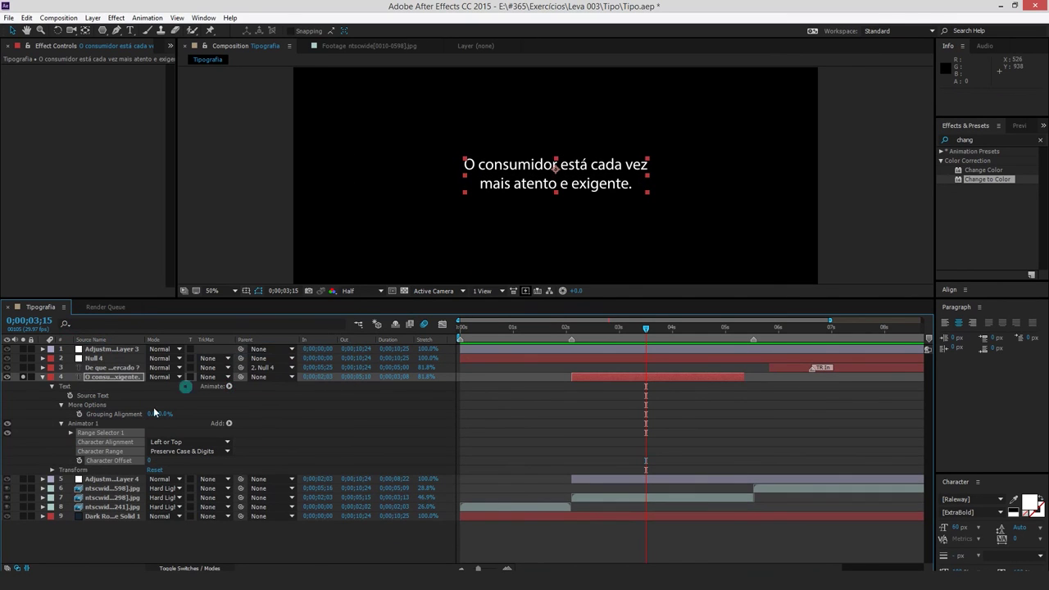
{"action": "left_click", "coordinate": [156, 461]}
{"action": "type", "text": "1"}
{"action": "key", "text": "Return"}
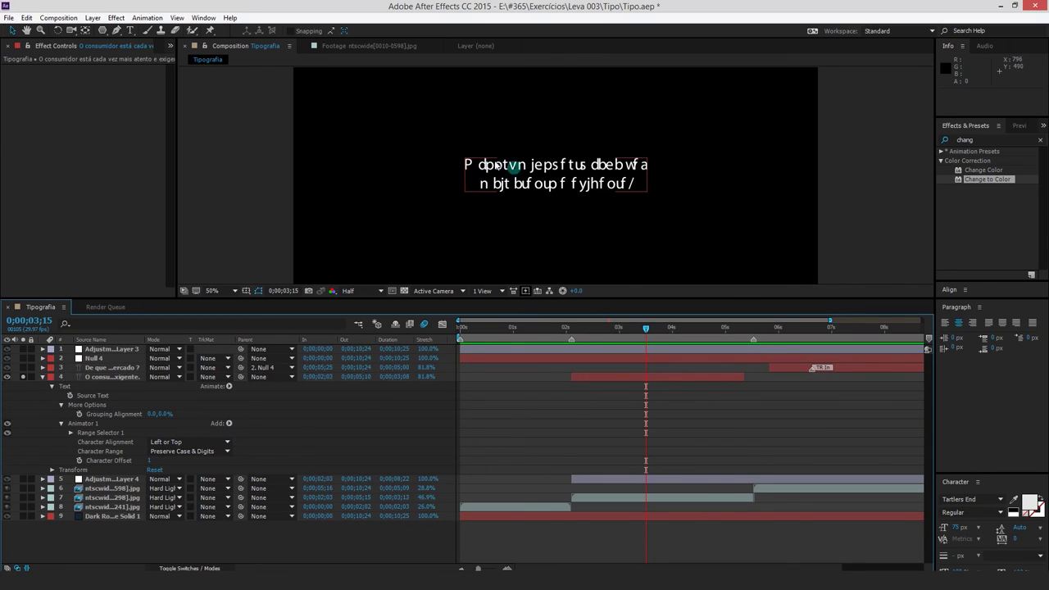
{"action": "left_click", "coordinate": [92, 424]}
{"action": "key", "text": "Delete"}
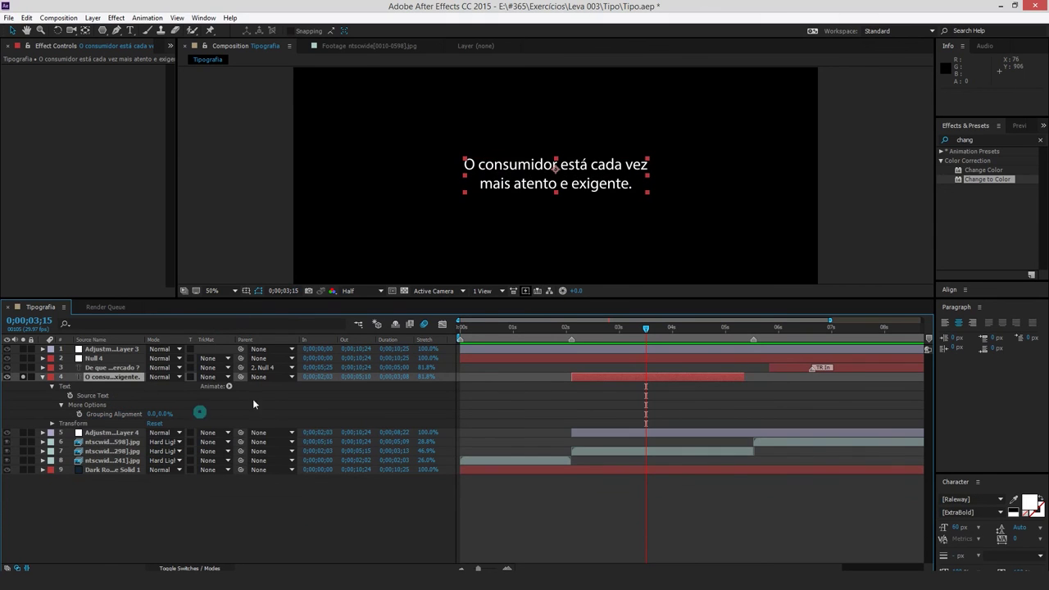
Re-add Character Value, scrub it to 103, then delete the animator and collapse More Options
{"action": "left_click", "coordinate": [229, 386]}
{"action": "left_click", "coordinate": [275, 360]}
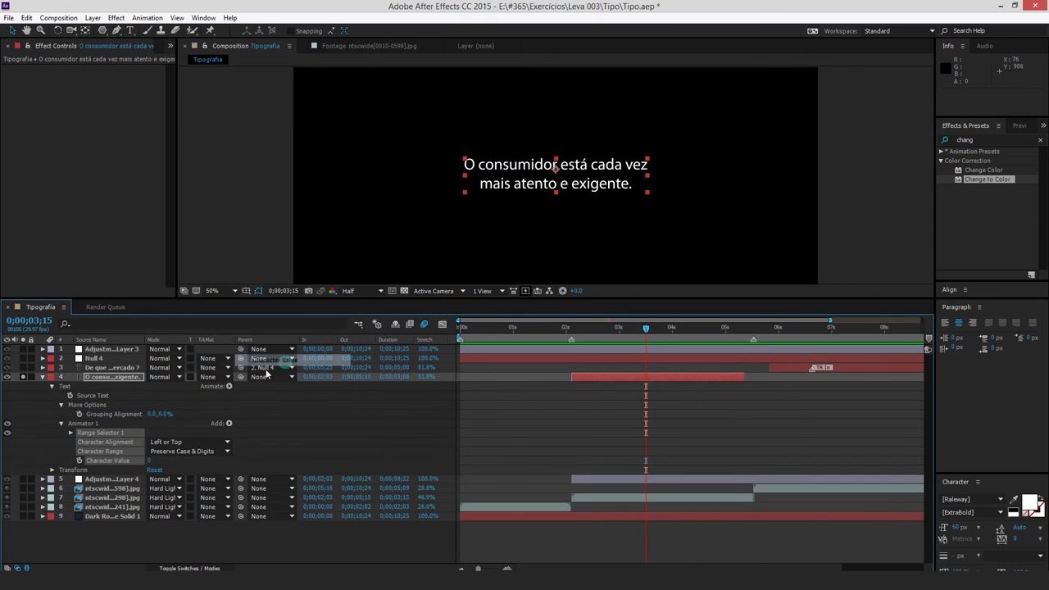
{"action": "left_click", "coordinate": [148, 459]}
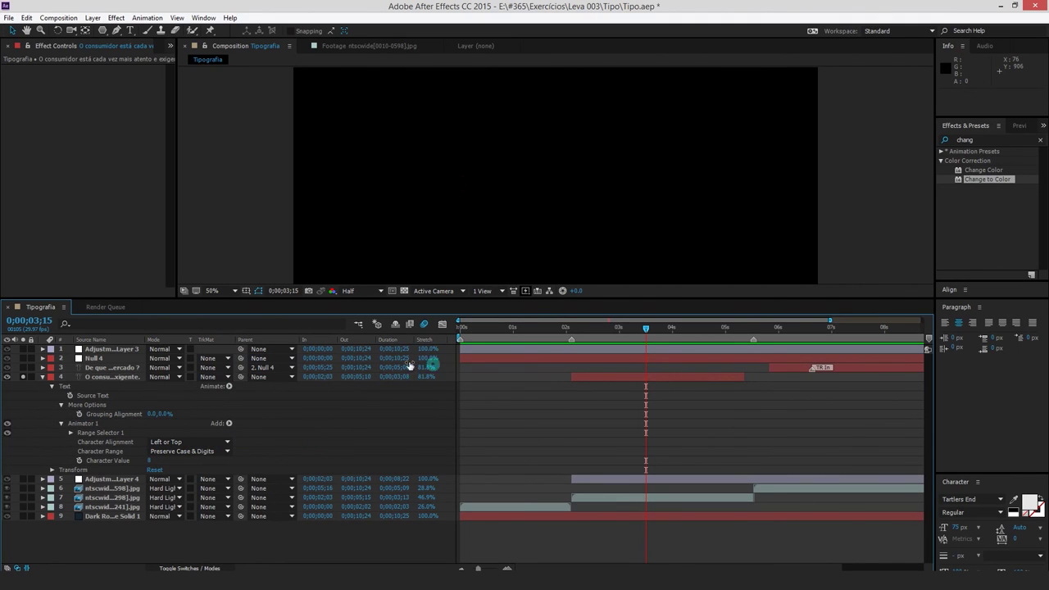
{"action": "mouse_move", "coordinate": [149, 460]}
{"action": "left_mouse_down"}
{"action": "mouse_move", "coordinate": [169, 457]}
{"action": "mouse_move", "coordinate": [146, 453]}
{"action": "left_mouse_up"}
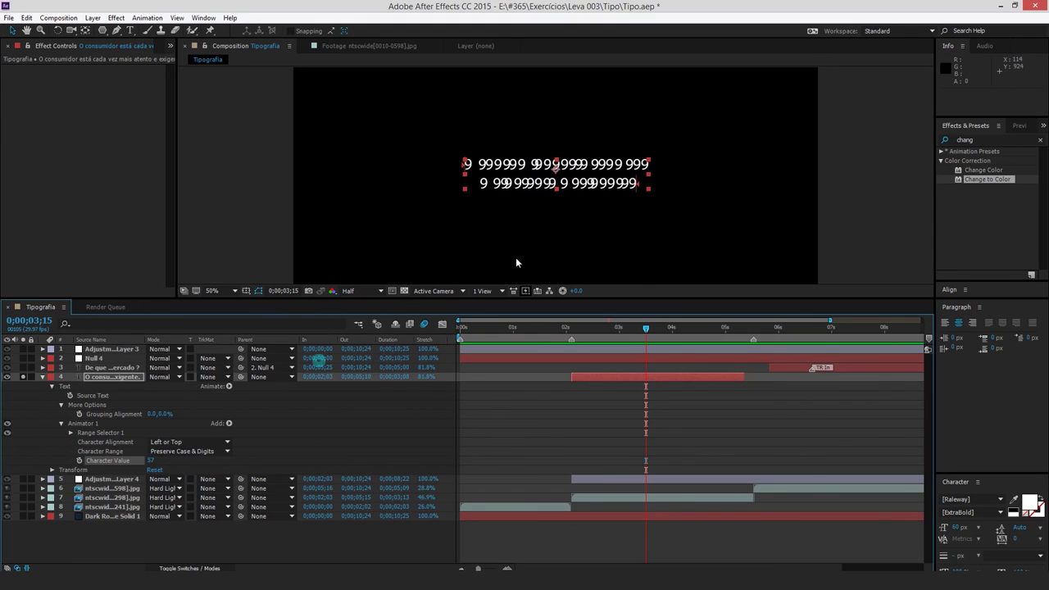
{"action": "left_click_drag", "start_coordinate": [150, 461], "coordinate": [168, 463]}
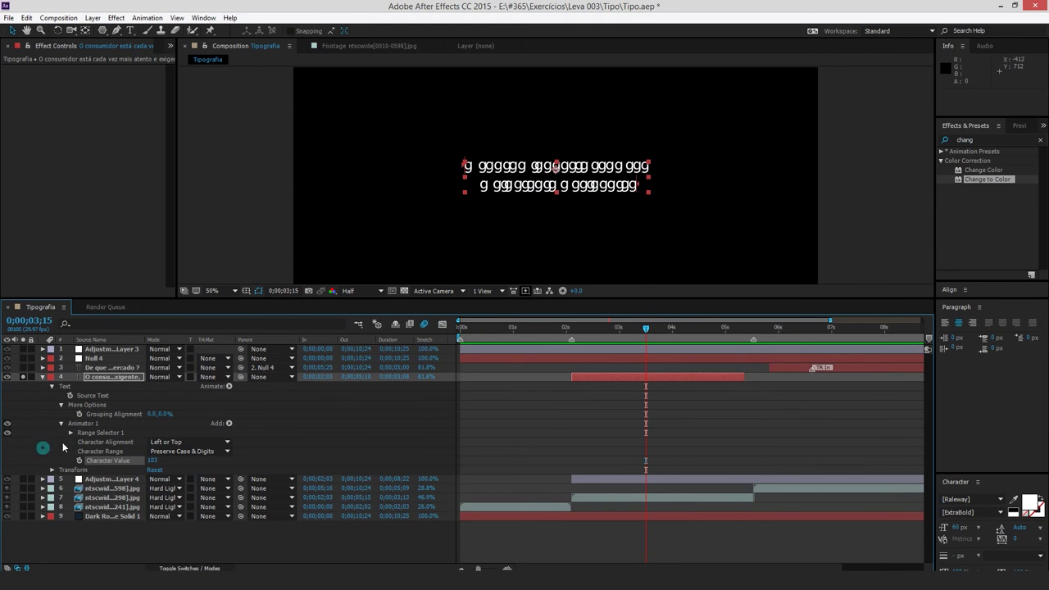
{"action": "left_click", "coordinate": [98, 424]}
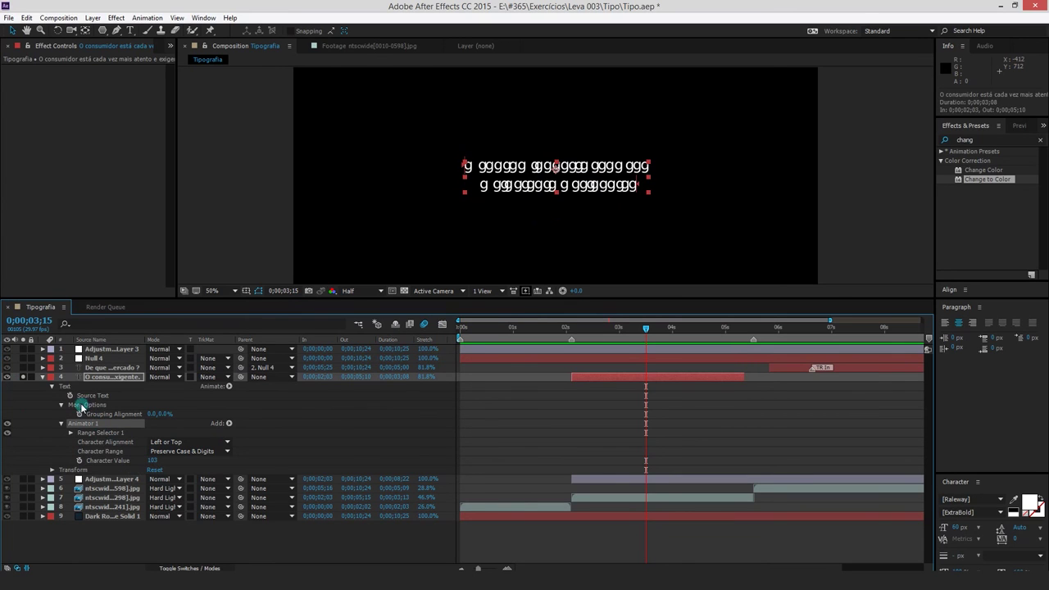
{"action": "key", "text": "Delete"}
{"action": "left_click", "coordinate": [62, 405]}
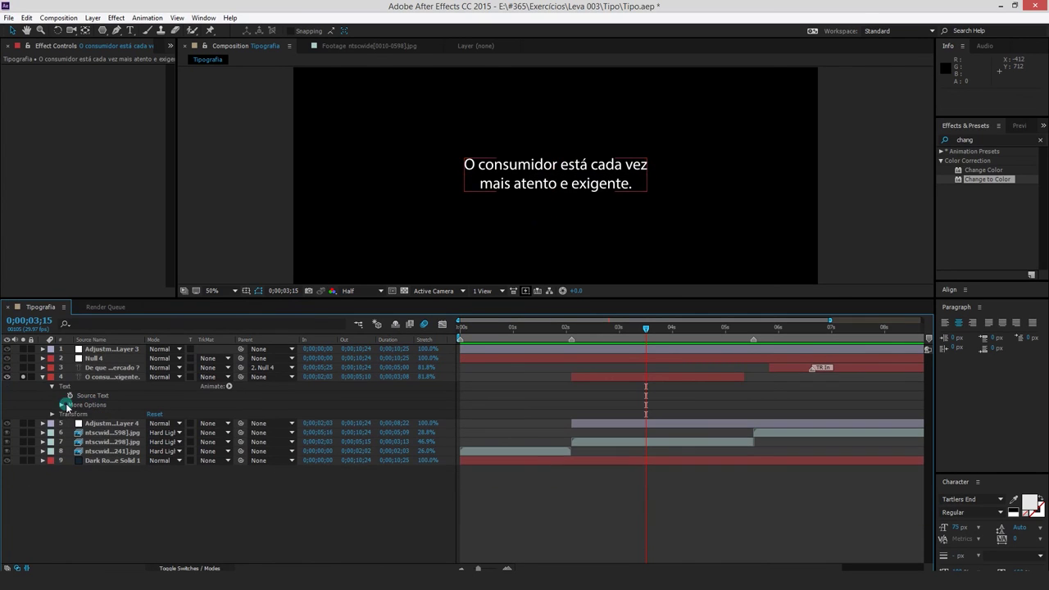
{"action": "left_click", "coordinate": [73, 388]}
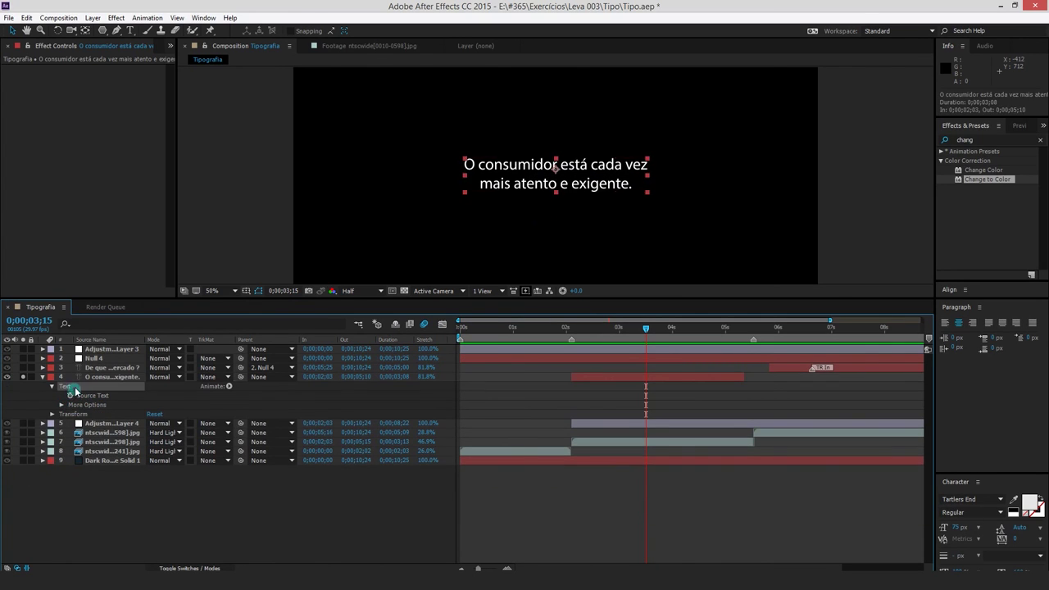
{"action": "left_click", "coordinate": [229, 386]}
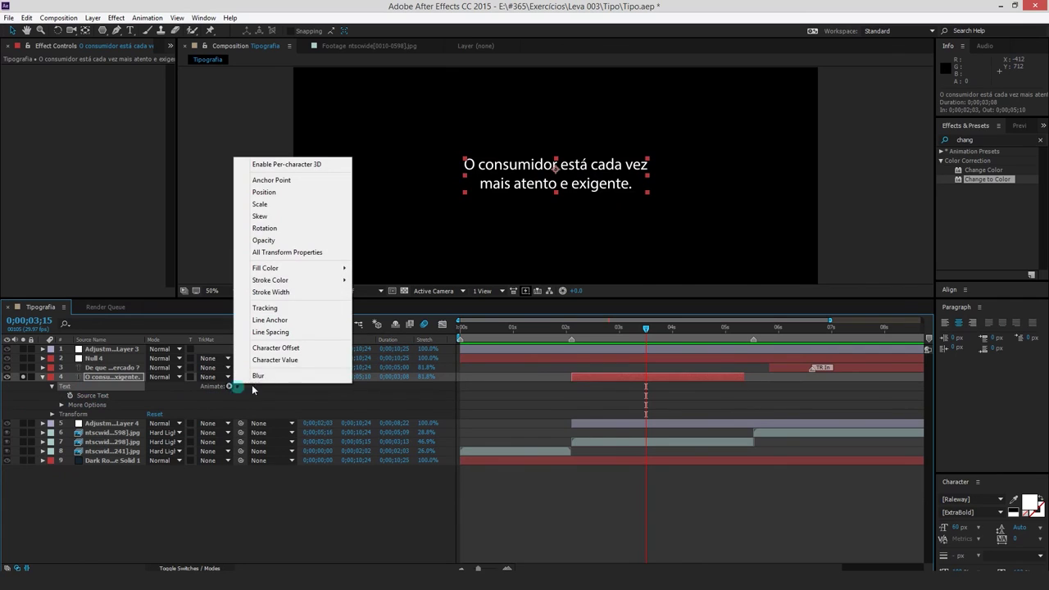
{"action": "left_click", "coordinate": [288, 194]}
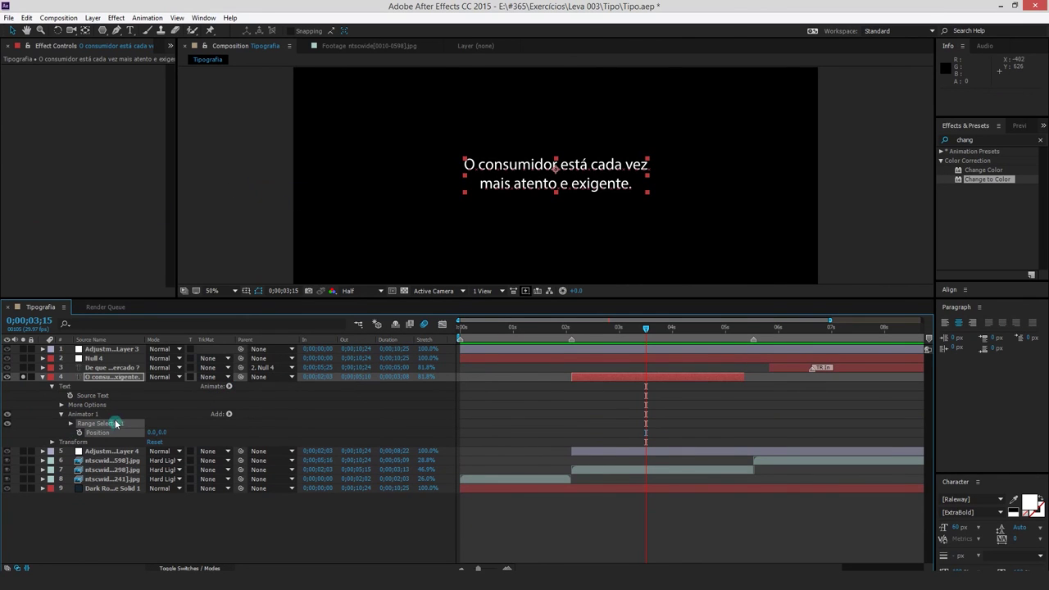
{"action": "left_click", "coordinate": [53, 433]}
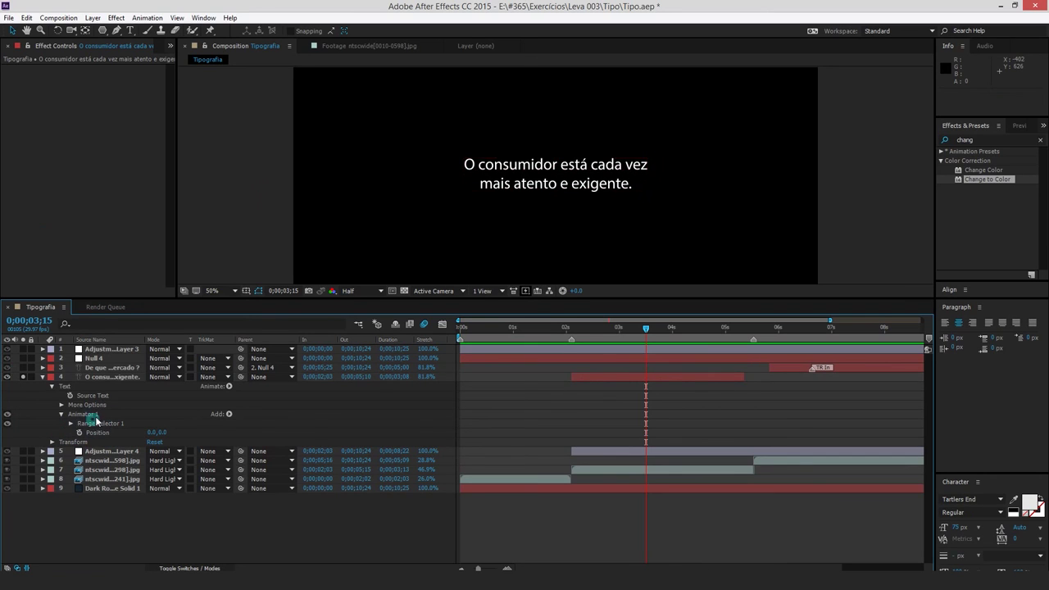
{"action": "left_click", "coordinate": [87, 417]}
{"action": "left_click", "coordinate": [90, 426]}
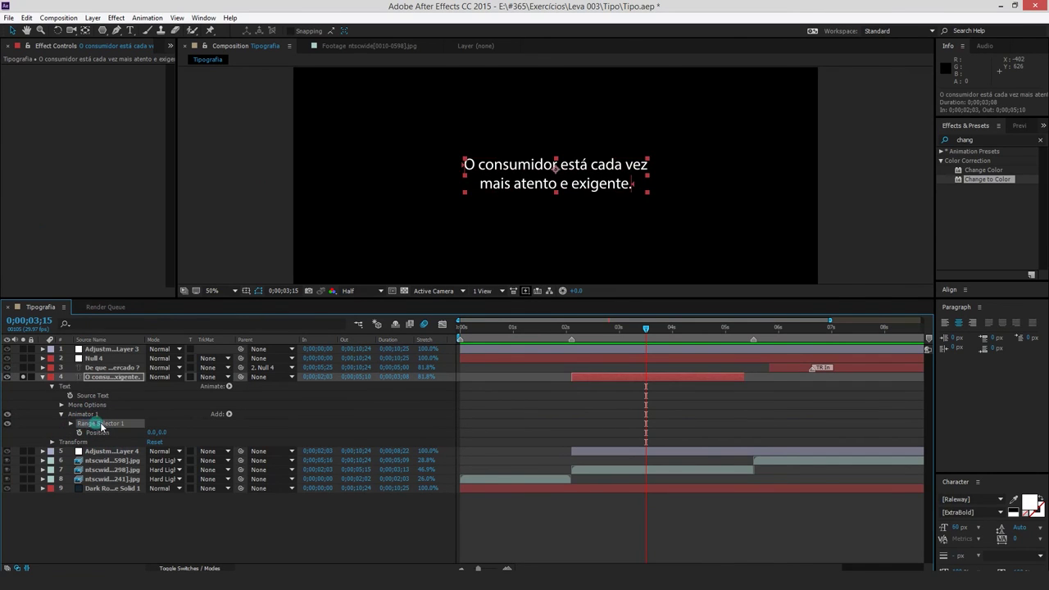
{"action": "left_click", "coordinate": [91, 405]}
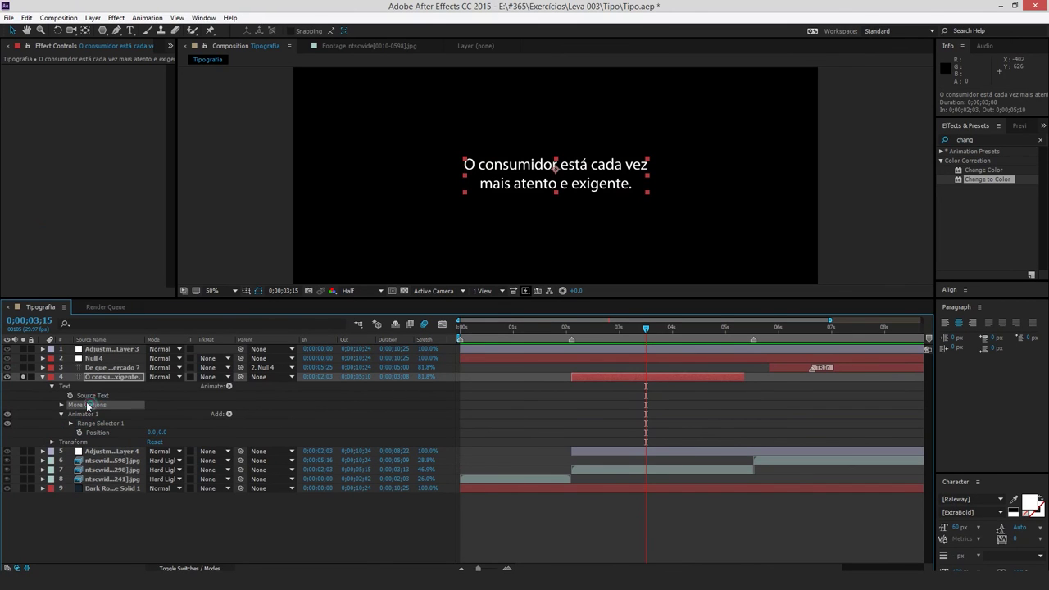
{"action": "left_click", "coordinate": [61, 406]}
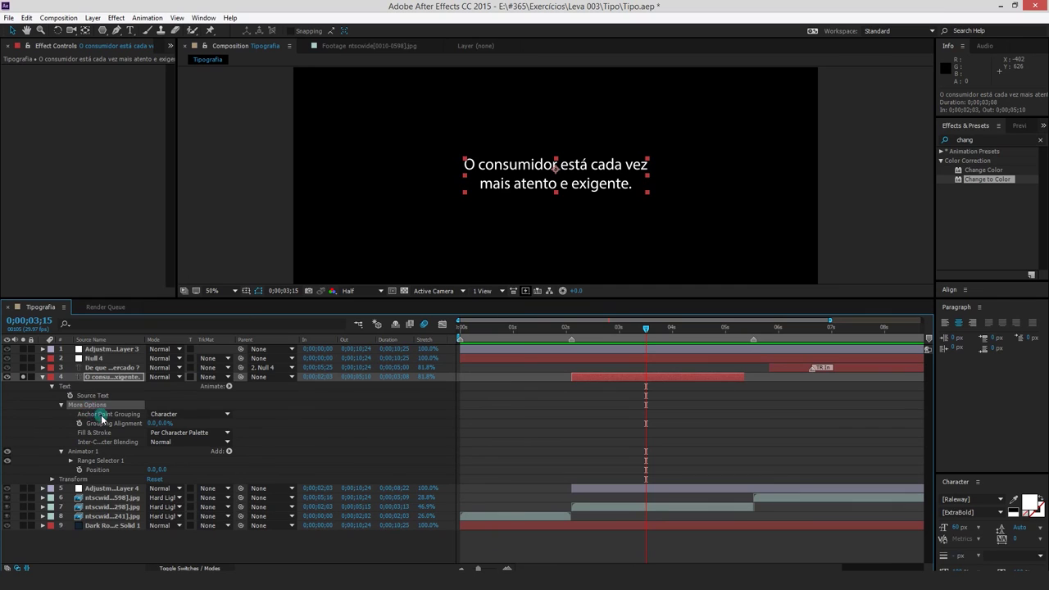
{"action": "left_click", "coordinate": [107, 415]}
{"action": "left_click", "coordinate": [98, 406]}
{"action": "left_click", "coordinate": [108, 415]}
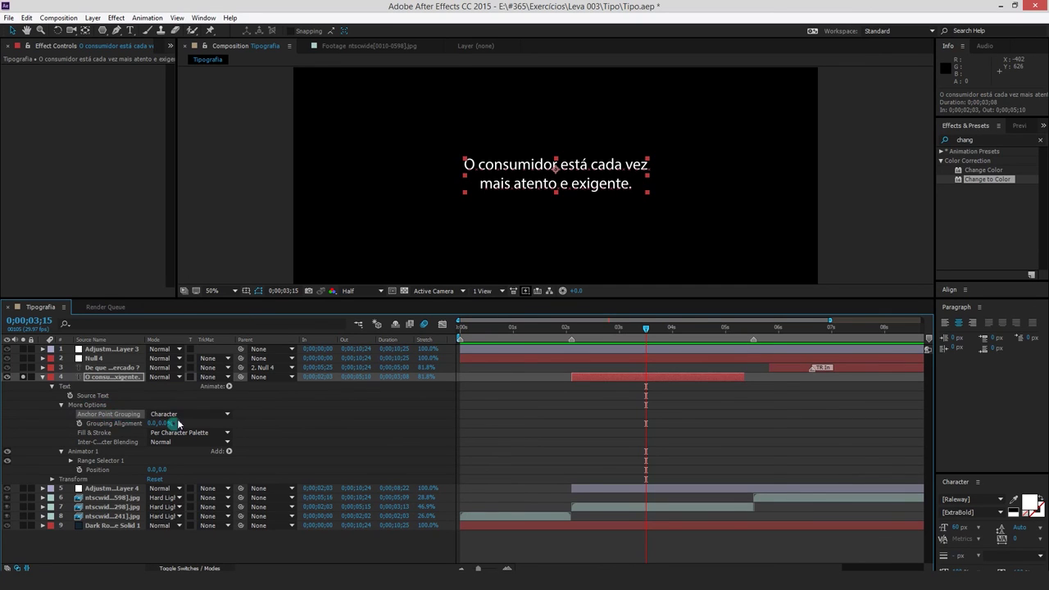
{"action": "left_click", "coordinate": [165, 415]}
{"action": "left_click", "coordinate": [558, 260]}
{"action": "left_click", "coordinate": [483, 190]}
{"action": "left_click", "coordinate": [161, 425]}
{"action": "mouse_move", "coordinate": [156, 470]}
{"action": "left_mouse_down"}
{"action": "mouse_move", "coordinate": [131, 468]}
{"action": "mouse_move", "coordinate": [170, 451]}
{"action": "left_mouse_up"}
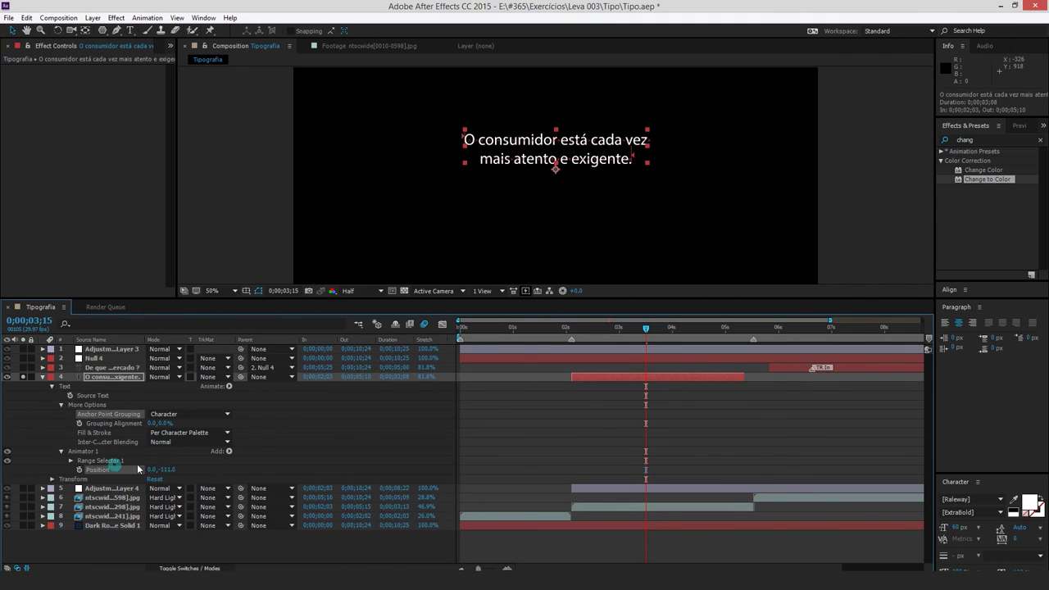
{"action": "left_click", "coordinate": [175, 415]}
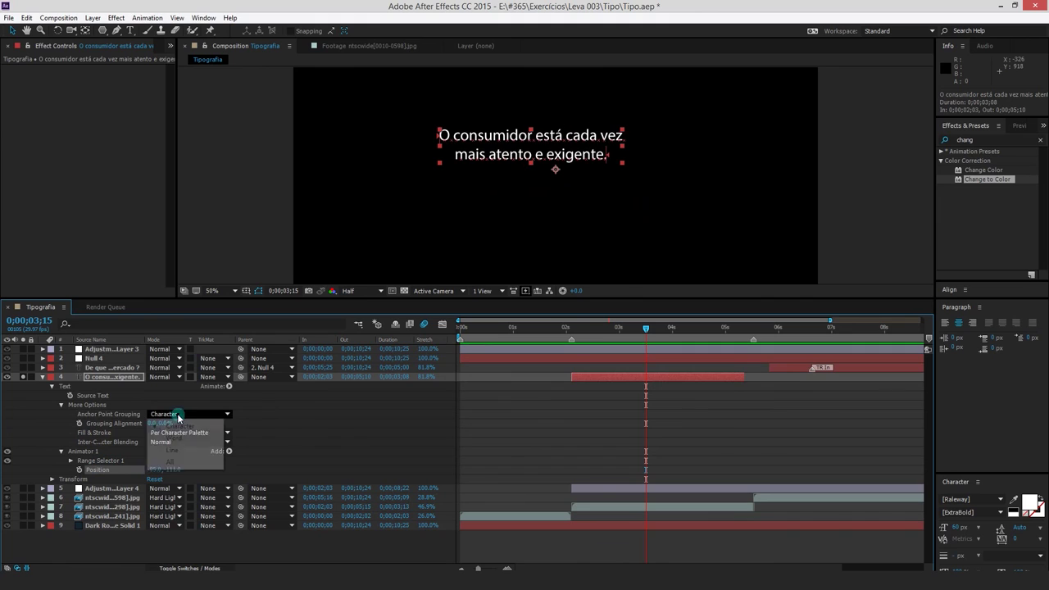
{"action": "left_click", "coordinate": [186, 432]}
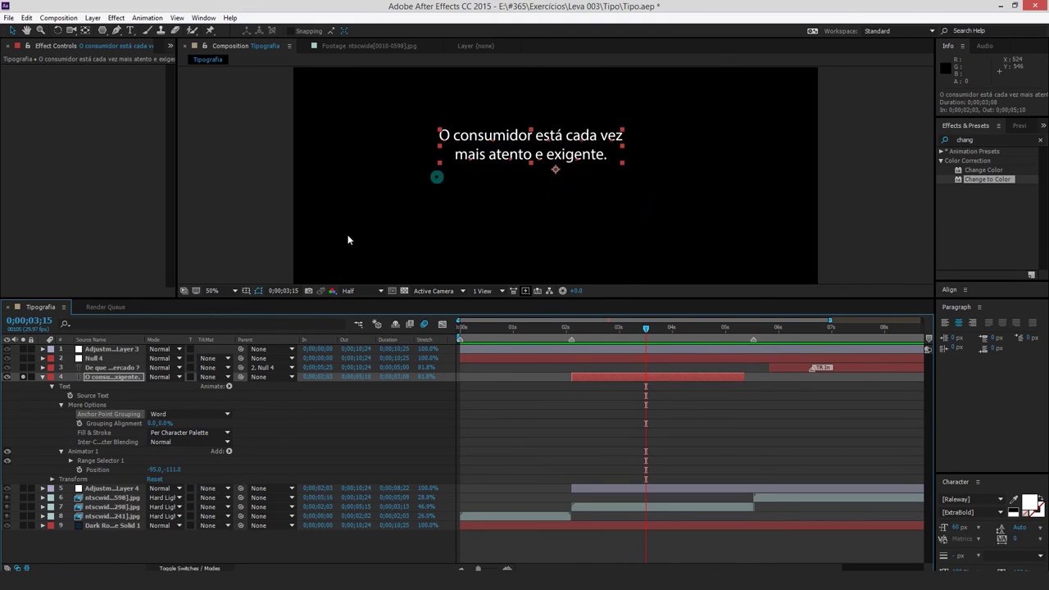
{"action": "key", "text": "ctrl+z"}
{"action": "key", "text": "ctrl+z"}
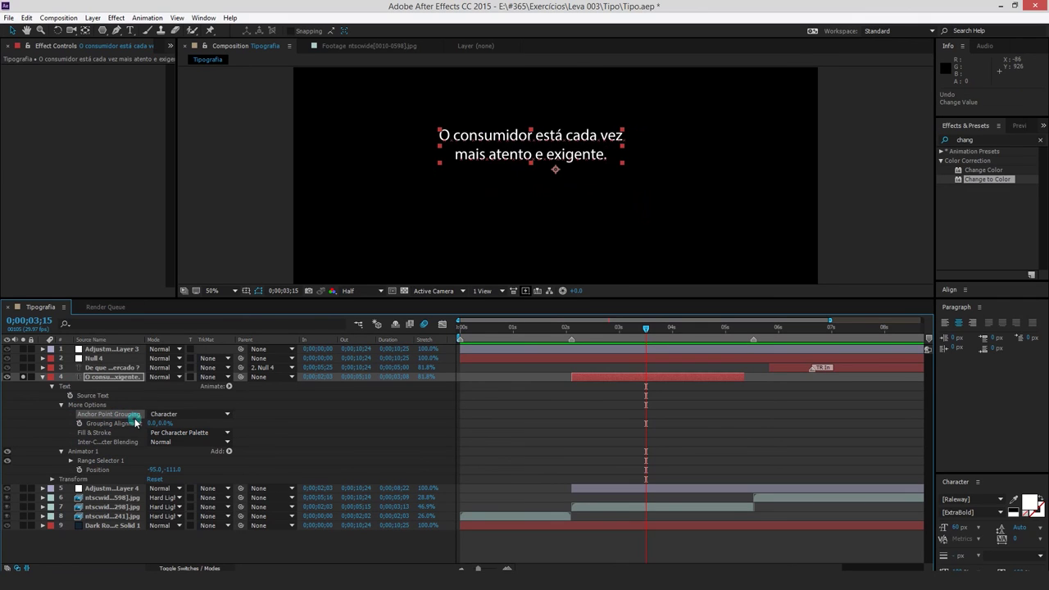
Add Rotation to Animator 1 and rotate the characters about 56°
{"action": "left_click", "coordinate": [92, 452]}
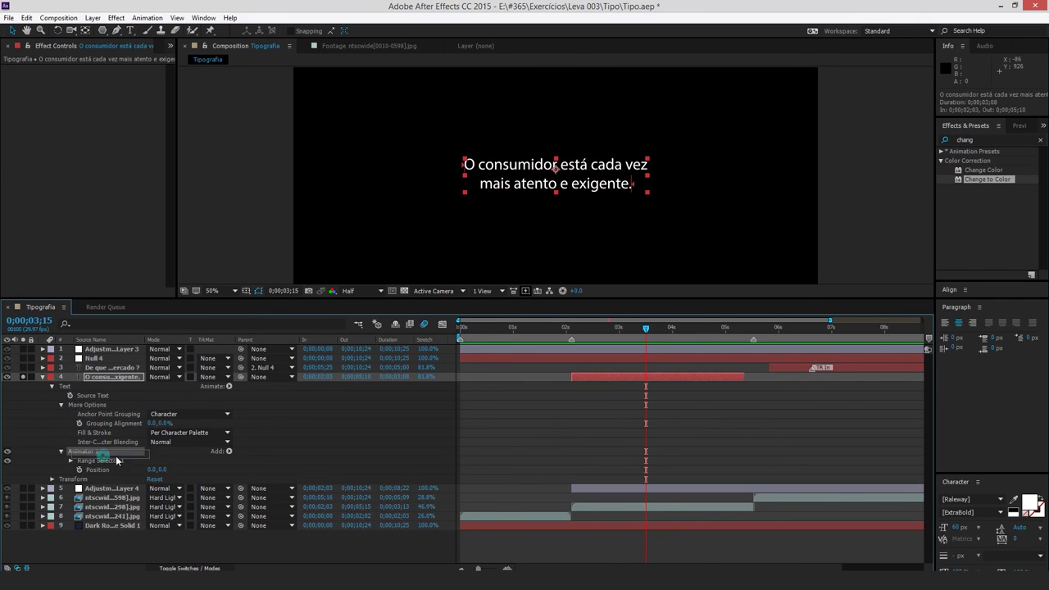
{"action": "left_click", "coordinate": [228, 452]}
{"action": "mouse_move", "coordinate": [254, 456]}
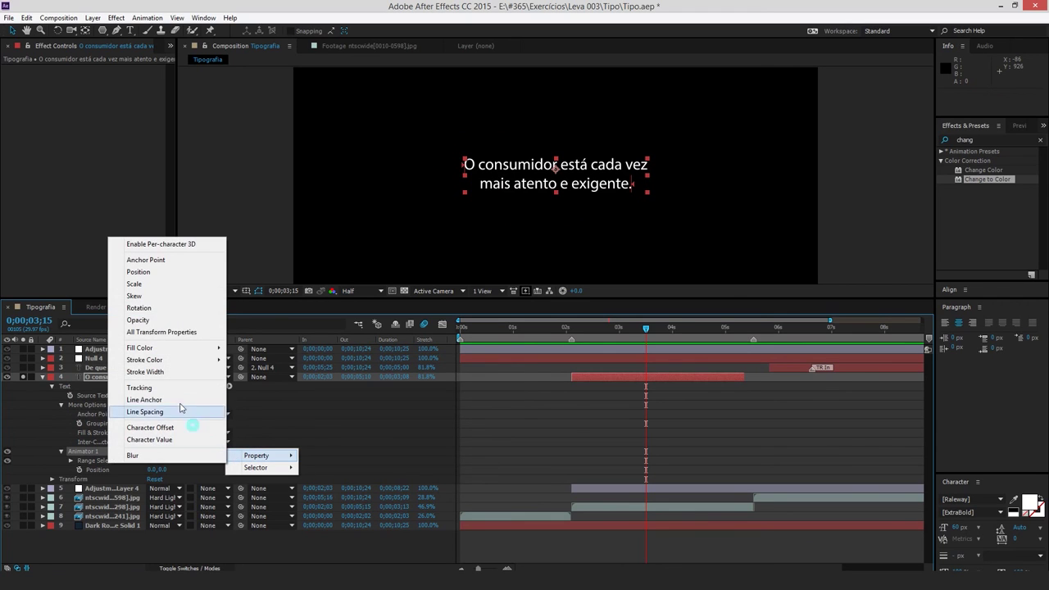
{"action": "left_click", "coordinate": [164, 308]}
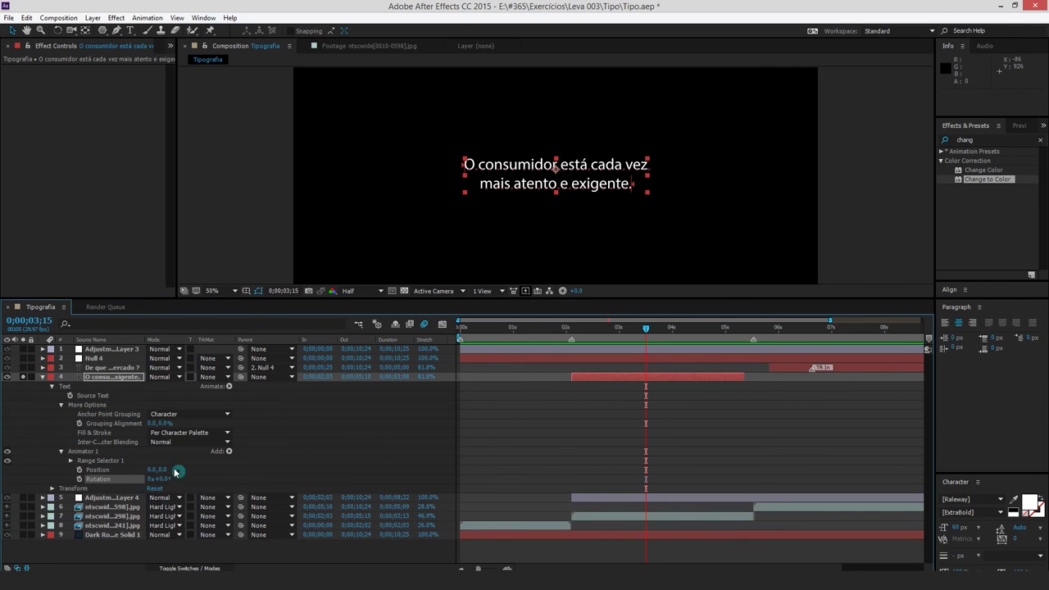
{"action": "left_click", "coordinate": [183, 415]}
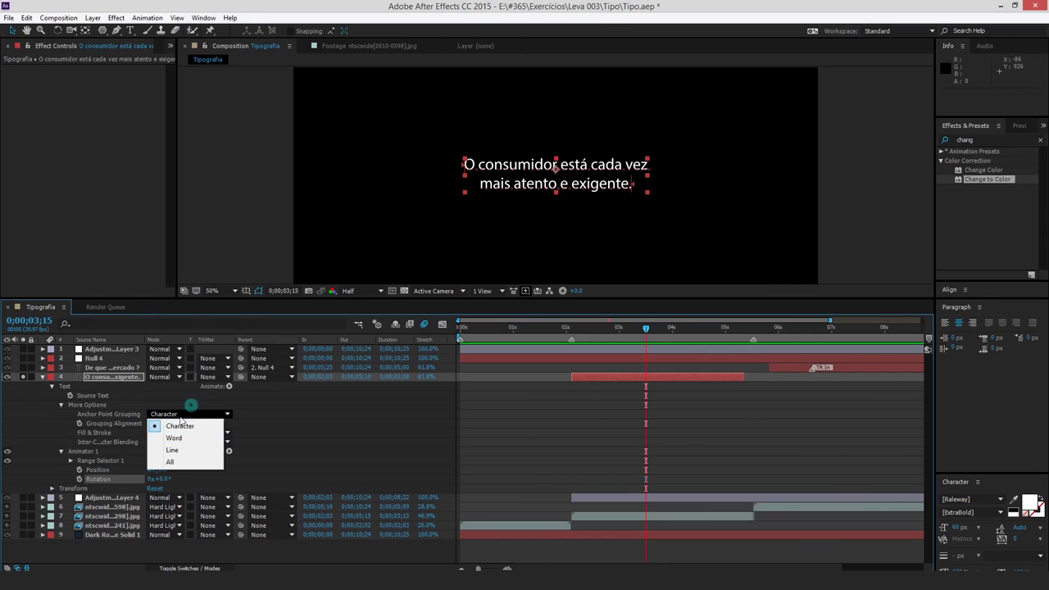
{"action": "left_click", "coordinate": [181, 422]}
{"action": "left_click", "coordinate": [161, 480]}
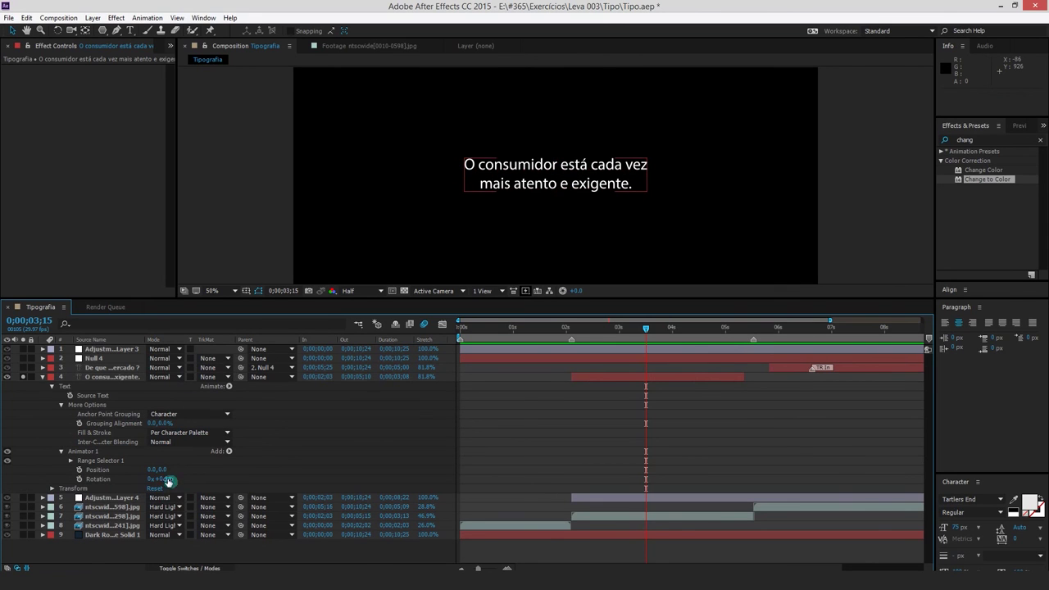
{"action": "left_click_drag", "start_coordinate": [182, 478], "coordinate": [195, 476]}
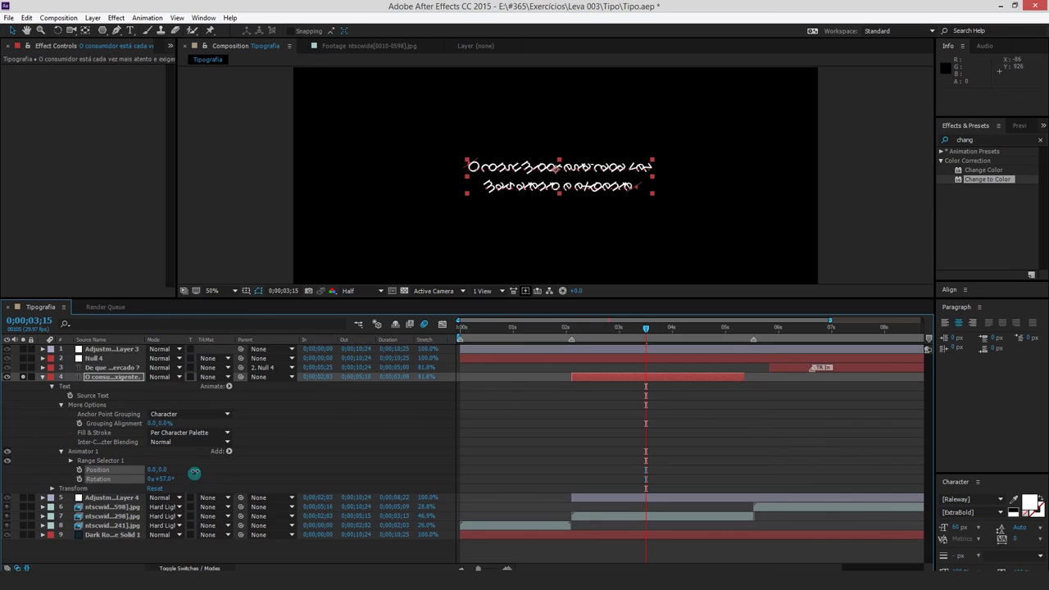
Try Anchor Point Grouping Word and Line, leave it on All, and select Rotation
{"action": "left_click", "coordinate": [176, 414]}
{"action": "left_click", "coordinate": [192, 437]}
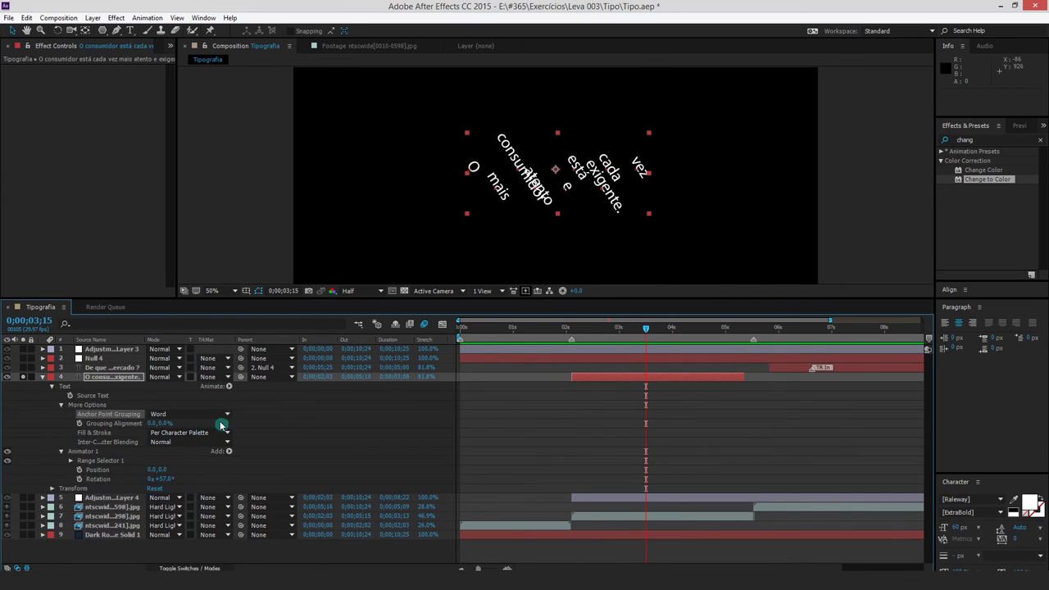
{"action": "left_click", "coordinate": [193, 415]}
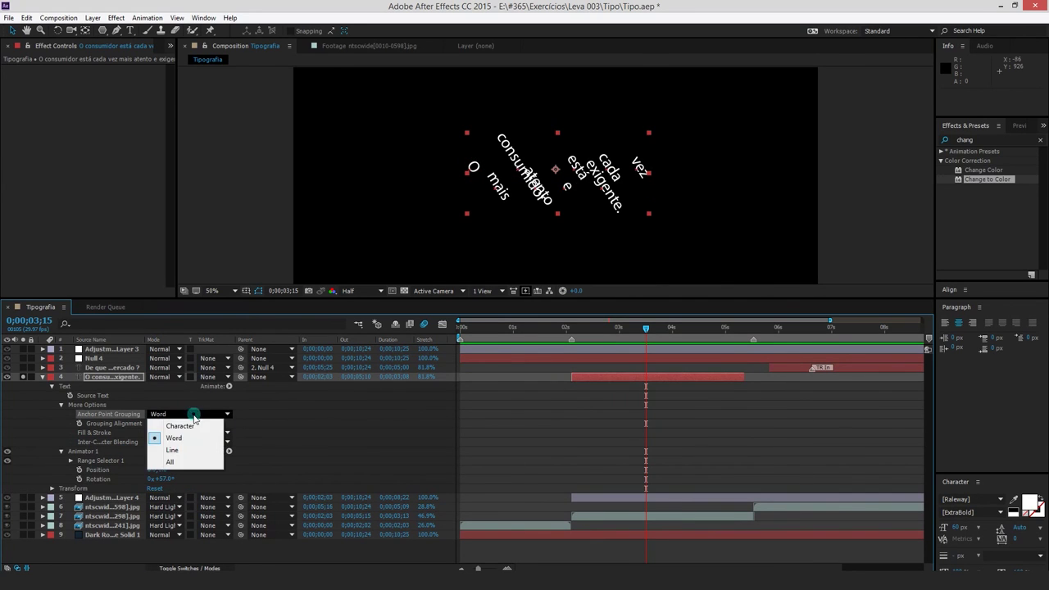
{"action": "left_click", "coordinate": [192, 451]}
{"action": "left_click", "coordinate": [193, 415]}
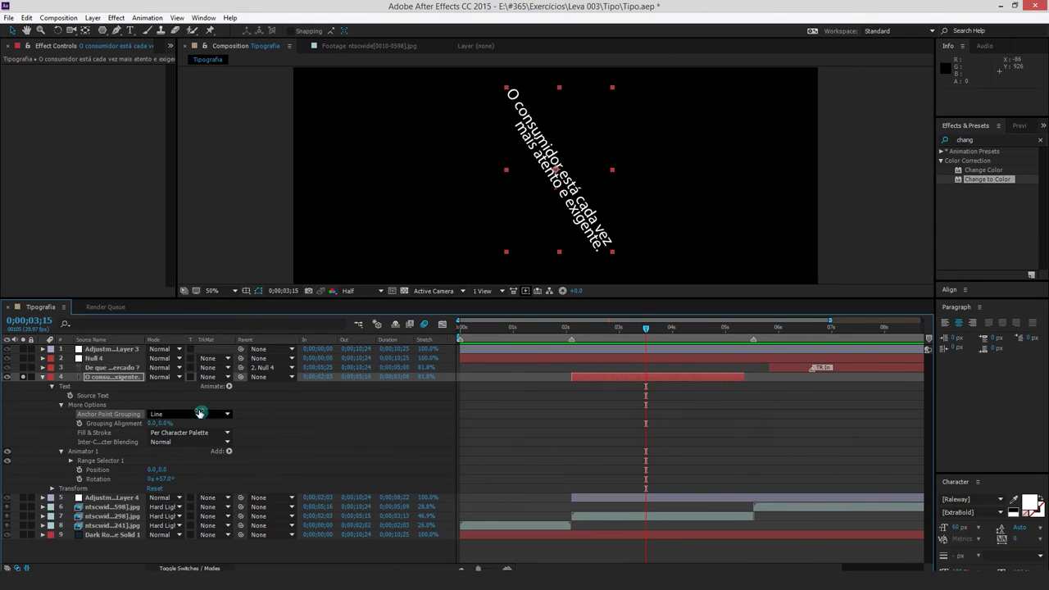
{"action": "left_click", "coordinate": [189, 461]}
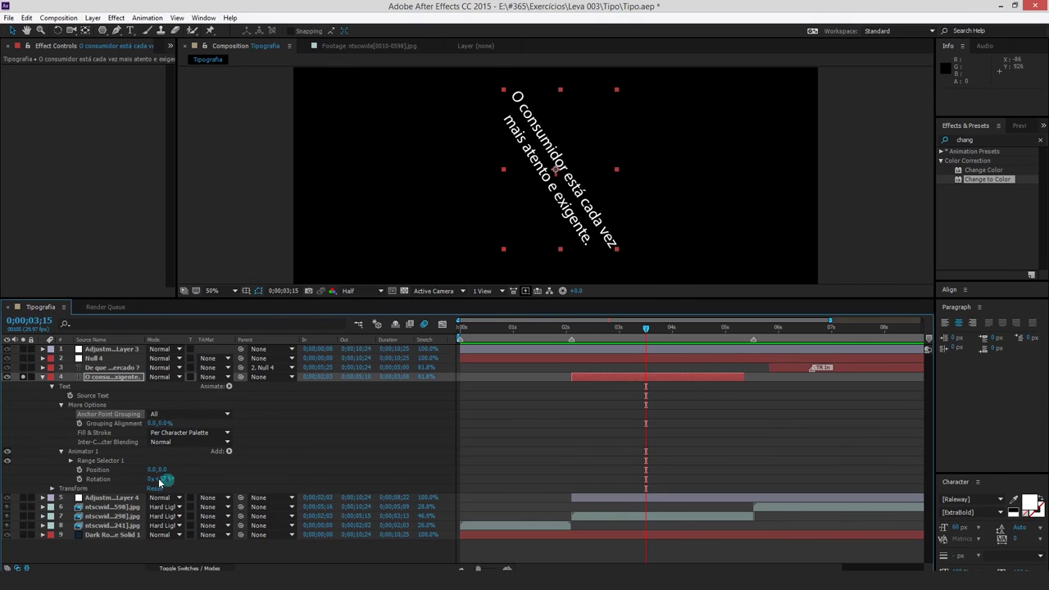
{"action": "left_click", "coordinate": [125, 477]}
Delete Rotation and add Scale to Animator 1, enlarging characters to 137%
{"action": "key", "text": "Delete"}
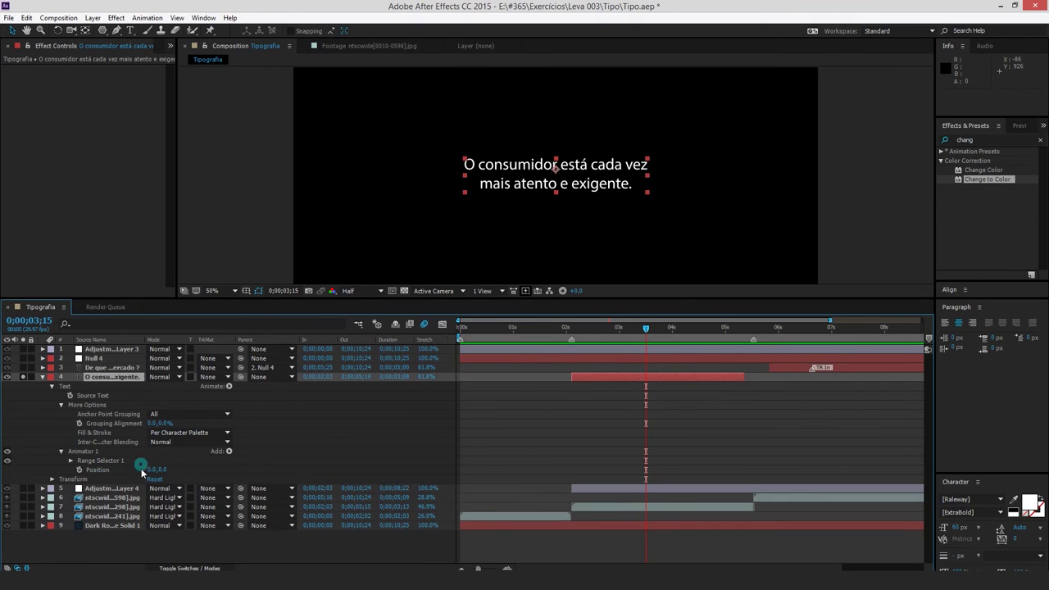
{"action": "left_click", "coordinate": [229, 451]}
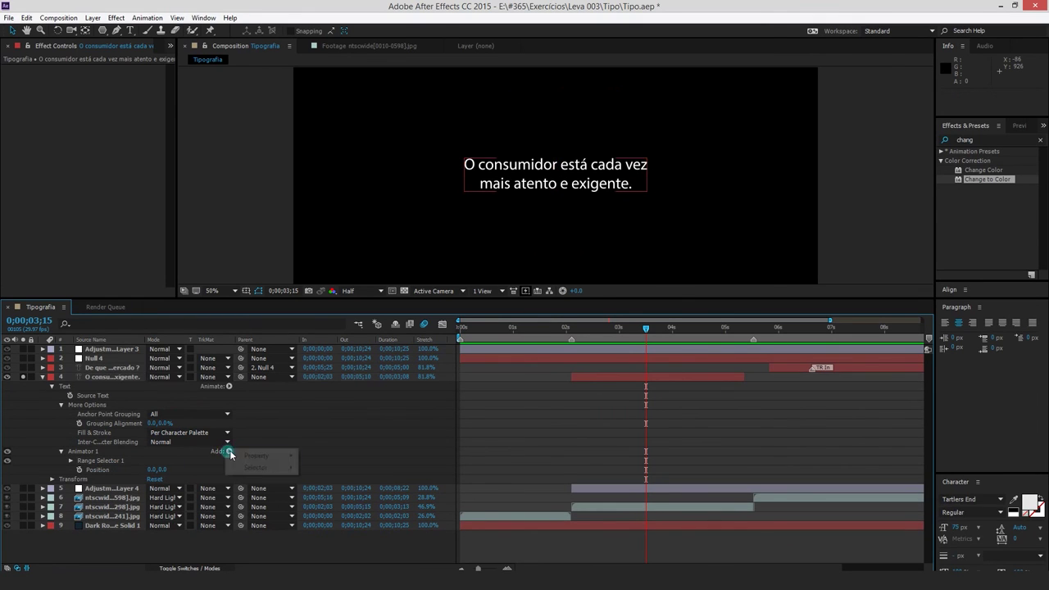
{"action": "mouse_move", "coordinate": [248, 457]}
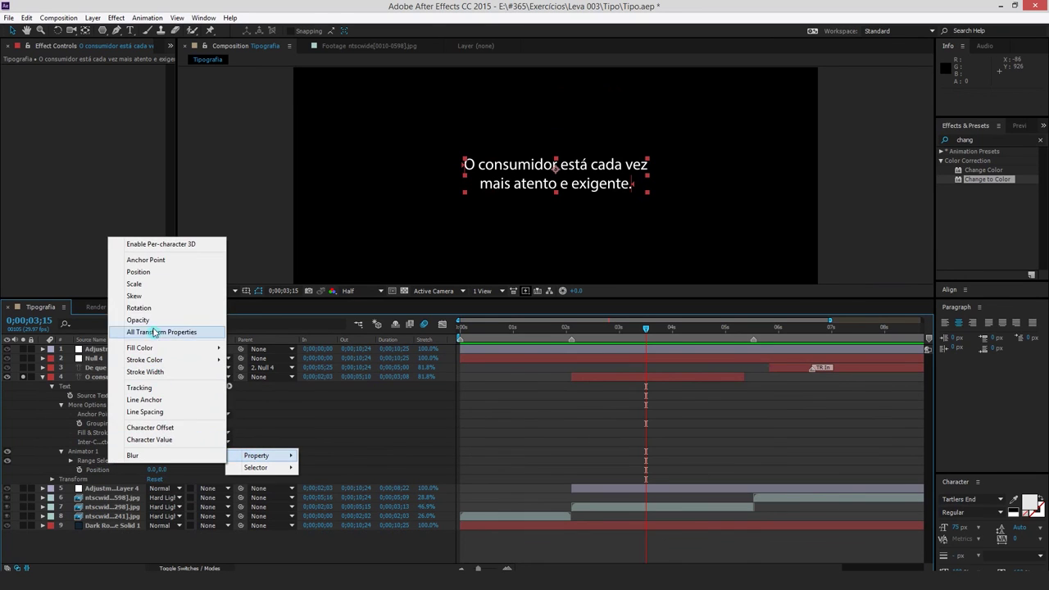
{"action": "left_click", "coordinate": [135, 284]}
{"action": "left_click_drag", "start_coordinate": [168, 478], "coordinate": [204, 477]}
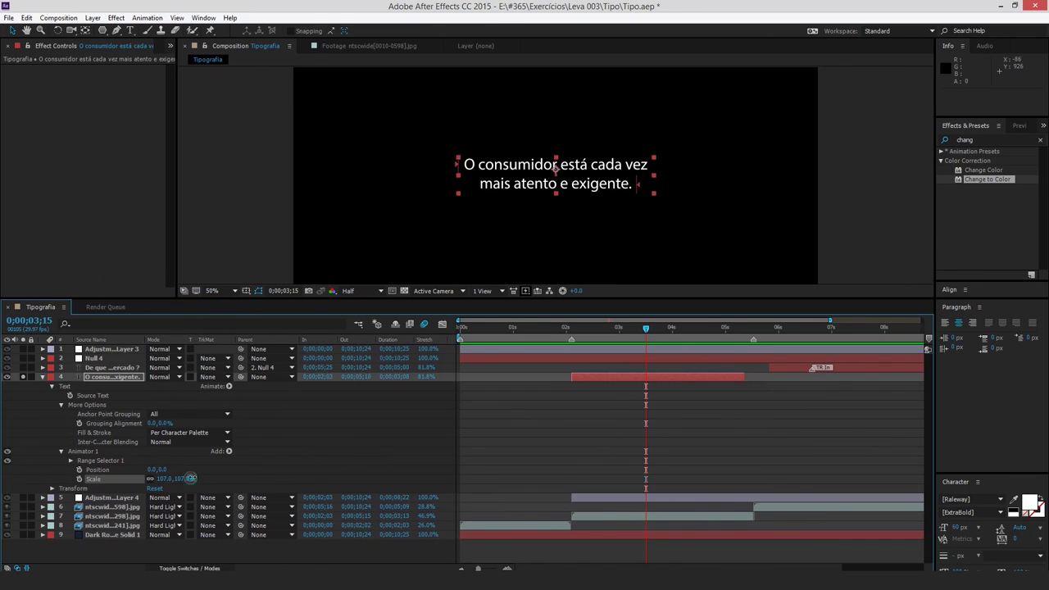
Try Anchor Point Grouping Line and Word while scaling, ending on Character
{"action": "left_click", "coordinate": [189, 414]}
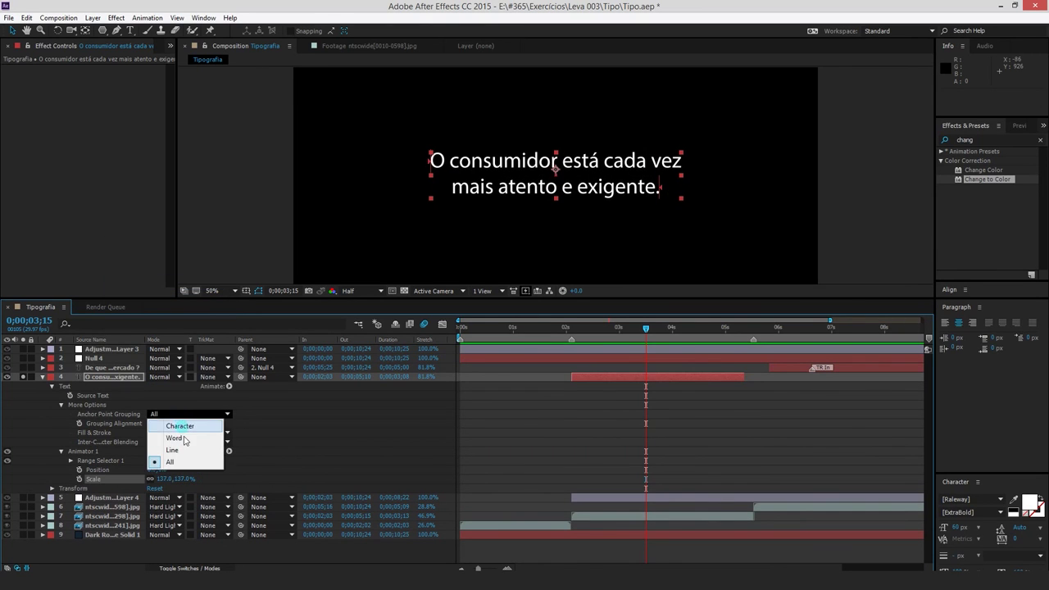
{"action": "left_click", "coordinate": [189, 451]}
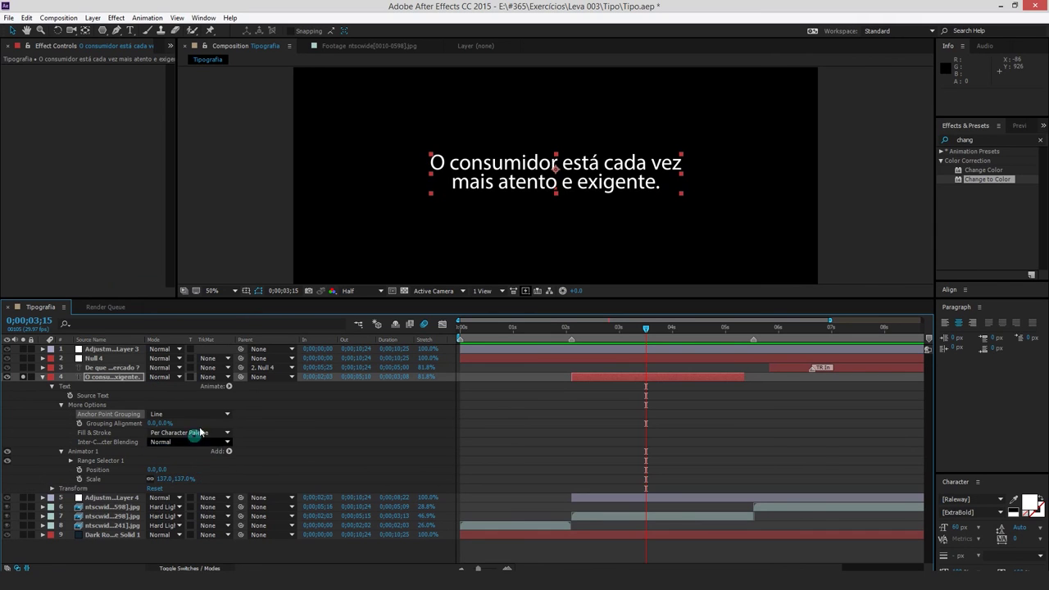
{"action": "left_click", "coordinate": [199, 414]}
{"action": "left_click", "coordinate": [199, 439]}
{"action": "mouse_move", "coordinate": [187, 479]}
{"action": "left_mouse_down"}
{"action": "mouse_move", "coordinate": [211, 480]}
{"action": "mouse_move", "coordinate": [180, 476]}
{"action": "mouse_move", "coordinate": [235, 475]}
{"action": "mouse_move", "coordinate": [143, 477]}
{"action": "mouse_move", "coordinate": [236, 472]}
{"action": "mouse_move", "coordinate": [164, 478]}
{"action": "mouse_move", "coordinate": [183, 482]}
{"action": "left_mouse_up"}
{"action": "left_click", "coordinate": [182, 414]}
{"action": "left_click", "coordinate": [180, 425]}
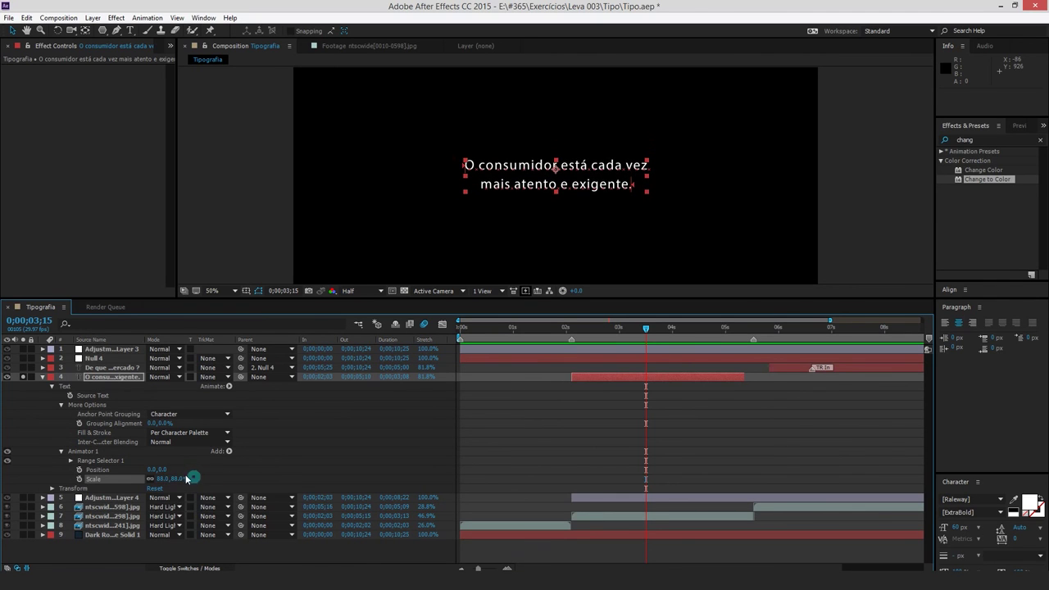
Delete the Scale property from Animator 1 and select Anchor Point Grouping
{"action": "left_click", "coordinate": [110, 481]}
{"action": "key", "text": "Delete"}
{"action": "left_click", "coordinate": [104, 402]}
{"action": "left_click", "coordinate": [109, 414]}
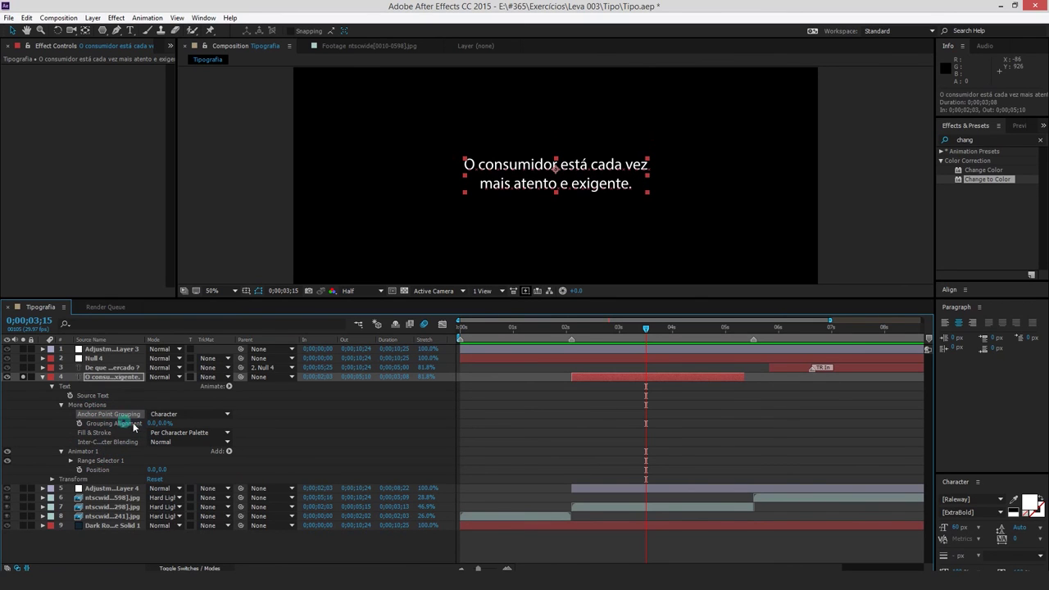
Collapse More Options and move Animator 1's Position to 0,-111
{"action": "left_click", "coordinate": [61, 405]}
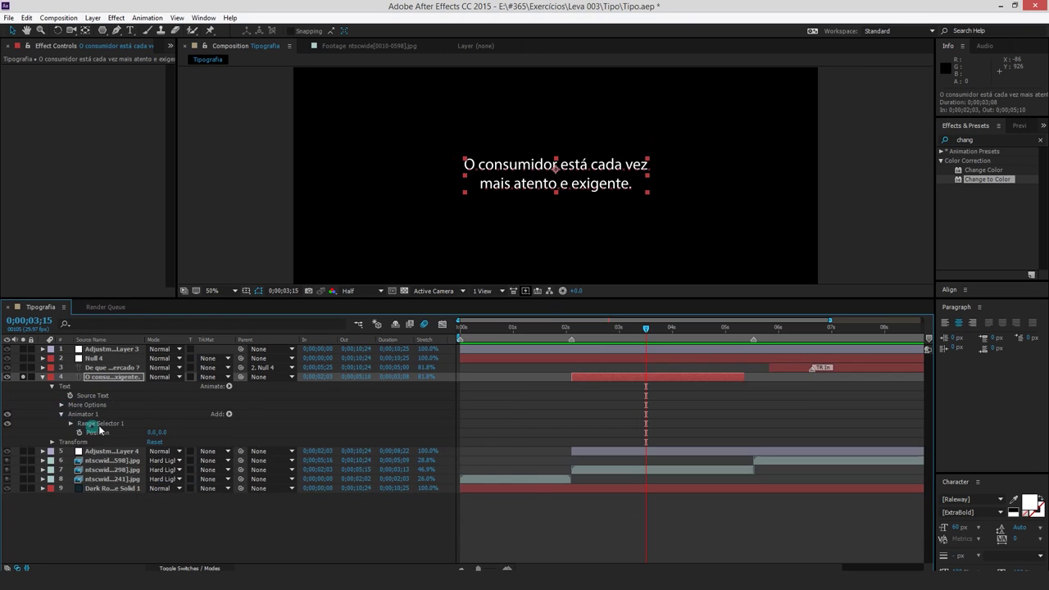
{"action": "left_click", "coordinate": [94, 423]}
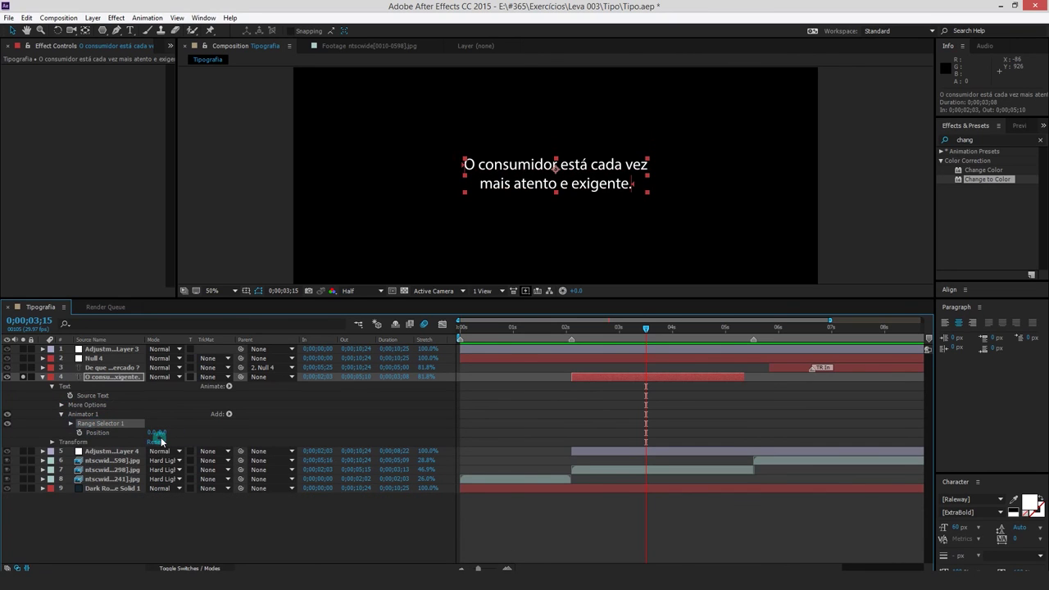
{"action": "mouse_move", "coordinate": [162, 433]}
{"action": "left_mouse_down"}
{"action": "mouse_move", "coordinate": [120, 437]}
{"action": "mouse_move", "coordinate": [139, 434]}
{"action": "left_mouse_up"}
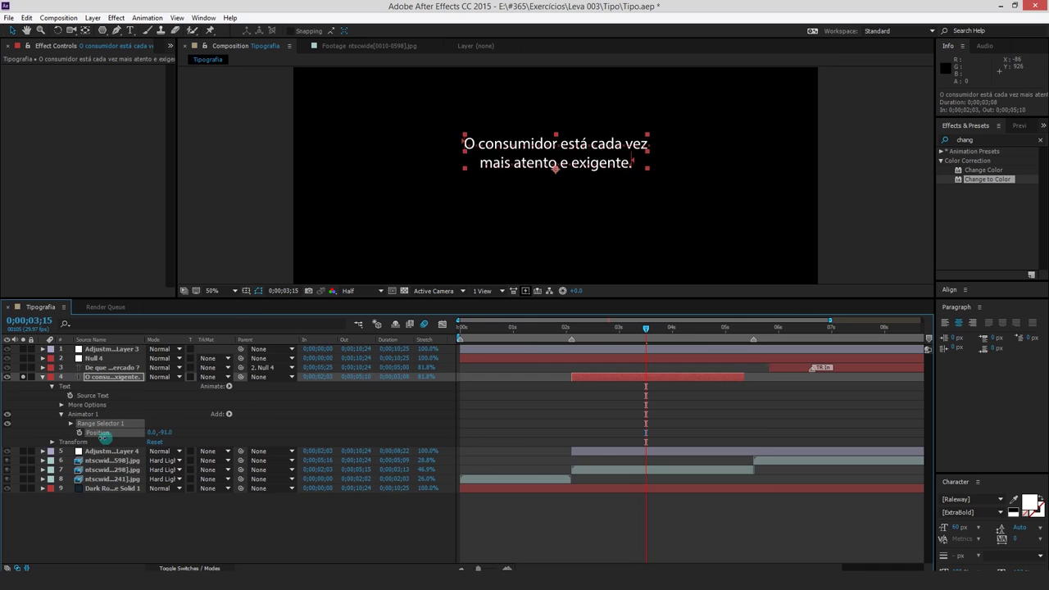
Add Opacity to Animator 1 and set it to 0%, hiding the text
{"action": "left_click", "coordinate": [230, 415]}
{"action": "mouse_move", "coordinate": [255, 419]}
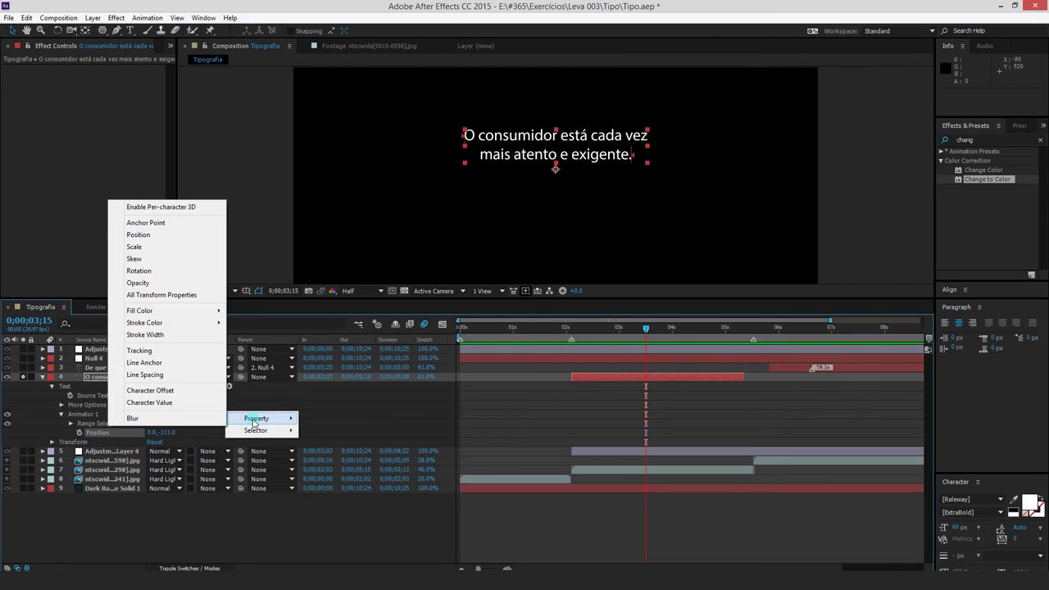
{"action": "left_click", "coordinate": [156, 283]}
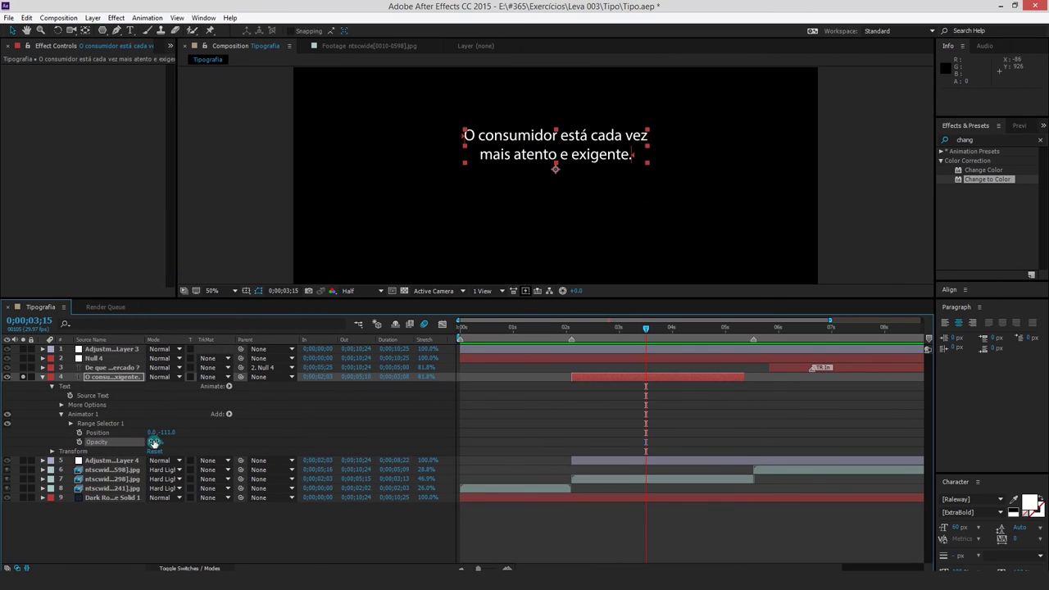
{"action": "left_click_drag", "start_coordinate": [154, 442], "coordinate": [5, 424]}
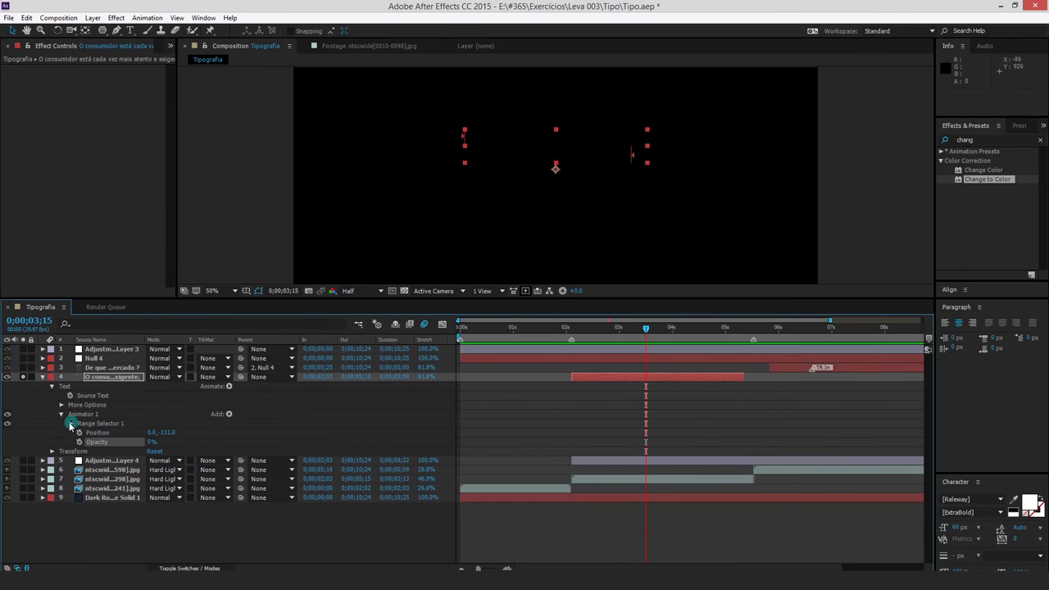
Reveal the caption to about 67% with Range Selector 1 Start, then return Start to 0%
{"action": "left_click", "coordinate": [79, 423]}
{"action": "left_click", "coordinate": [70, 423]}
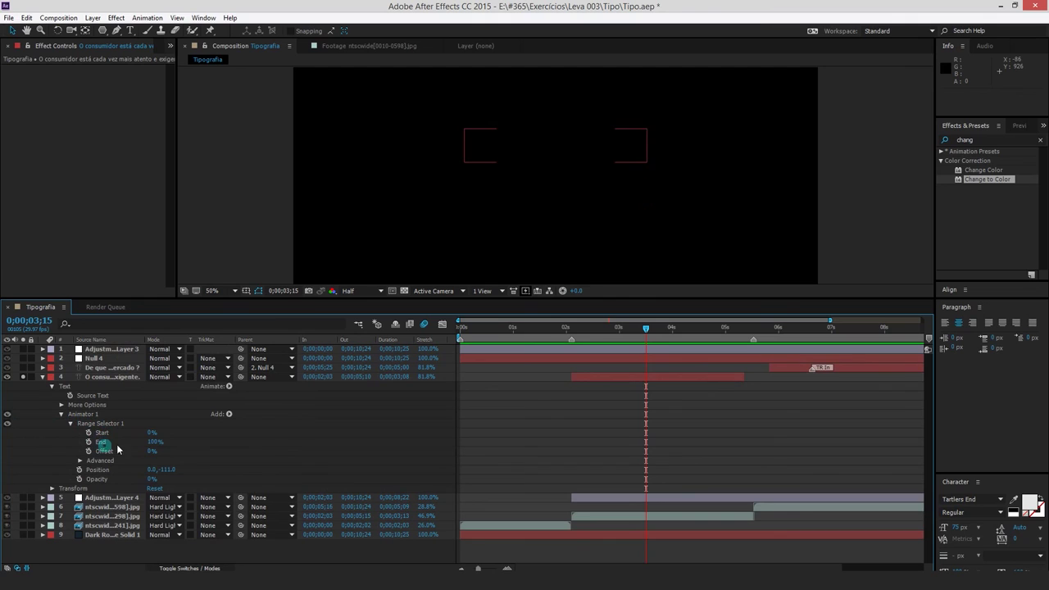
{"action": "left_click", "coordinate": [154, 450]}
{"action": "mouse_move", "coordinate": [150, 431]}
{"action": "left_mouse_down"}
{"action": "mouse_move", "coordinate": [208, 422]}
{"action": "mouse_move", "coordinate": [152, 430]}
{"action": "left_mouse_up"}
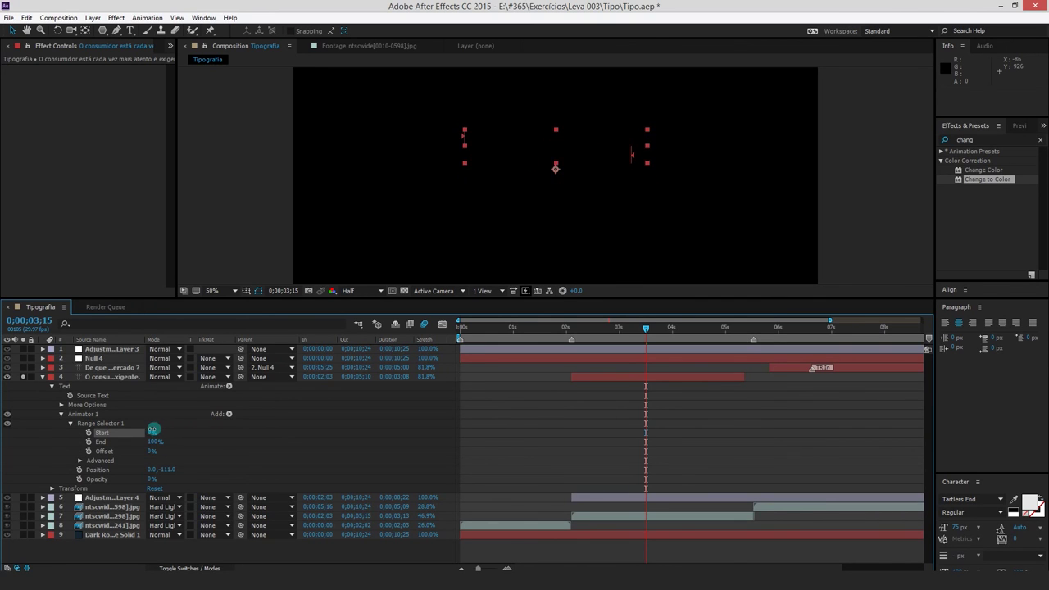
{"action": "left_click", "coordinate": [138, 429]}
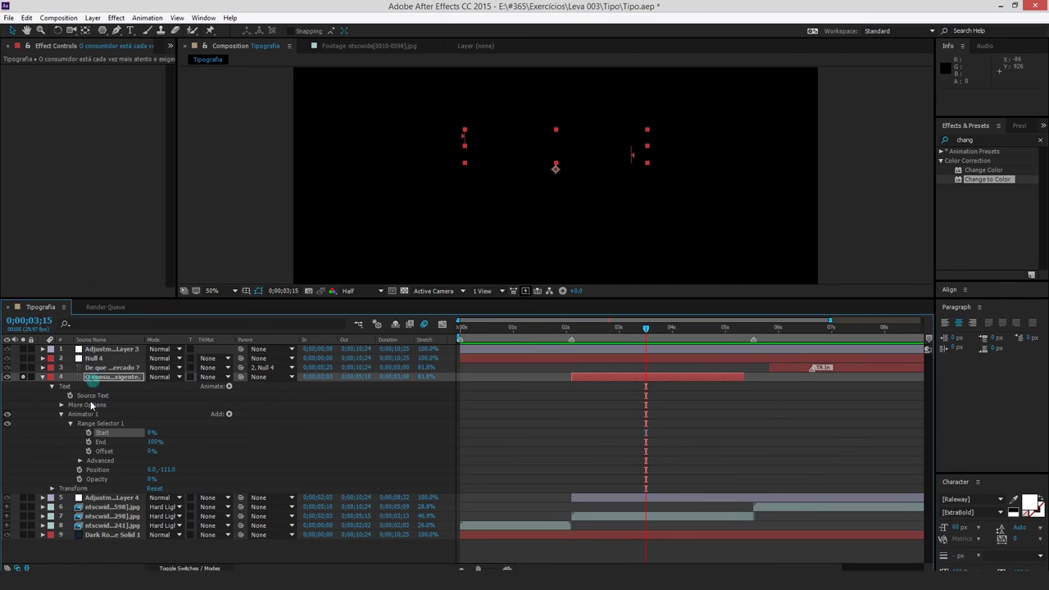
{"action": "left_click", "coordinate": [105, 424]}
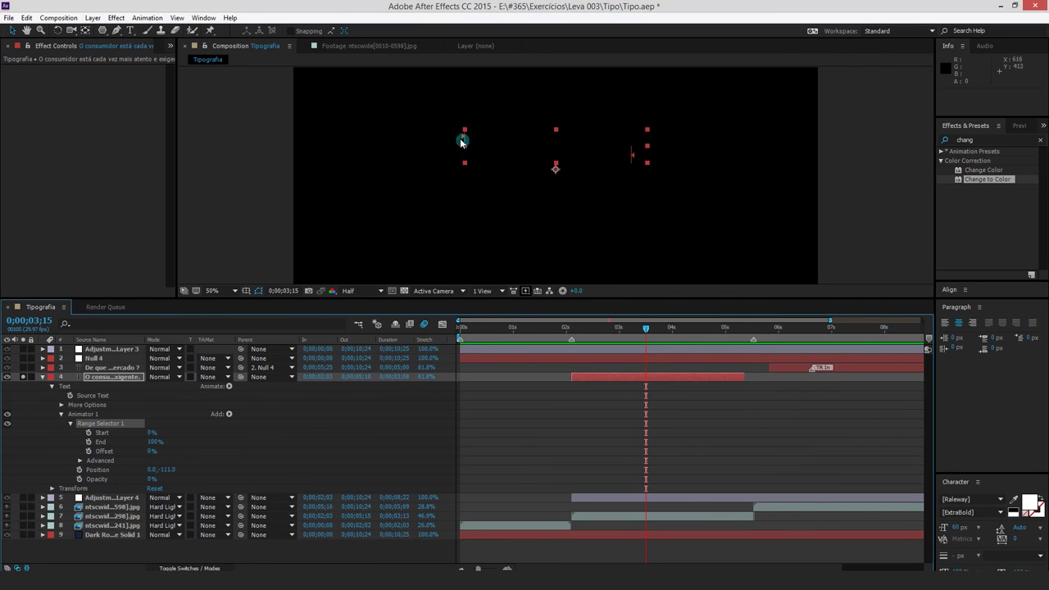
{"action": "mouse_move", "coordinate": [462, 137]}
{"action": "left_mouse_down"}
{"action": "mouse_move", "coordinate": [540, 155]}
{"action": "mouse_move", "coordinate": [441, 133]}
{"action": "left_mouse_up"}
{"action": "left_click", "coordinate": [142, 431]}
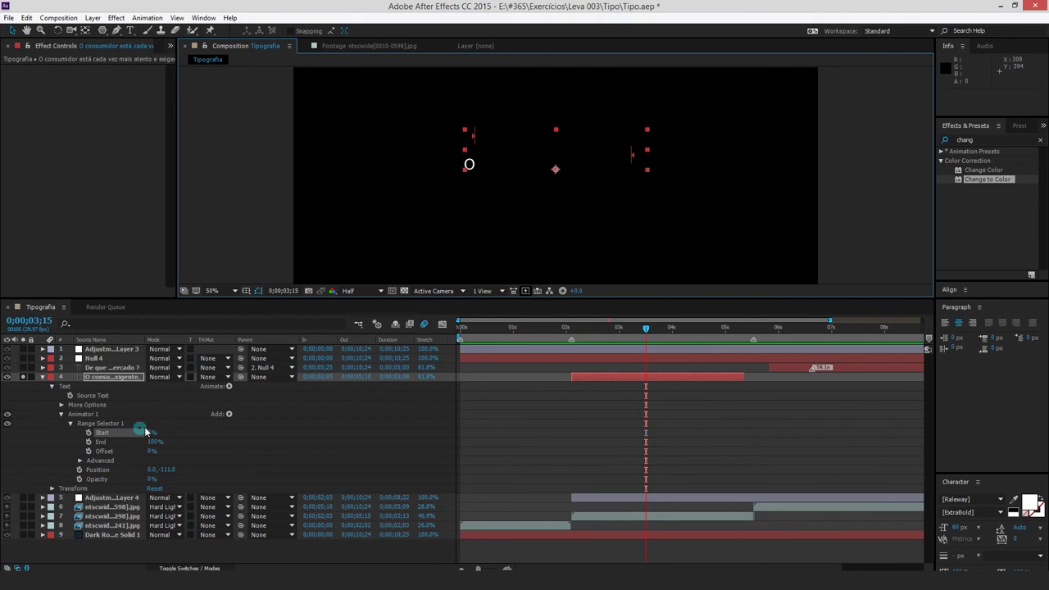
{"action": "left_click_drag", "start_coordinate": [155, 435], "coordinate": [149, 437]}
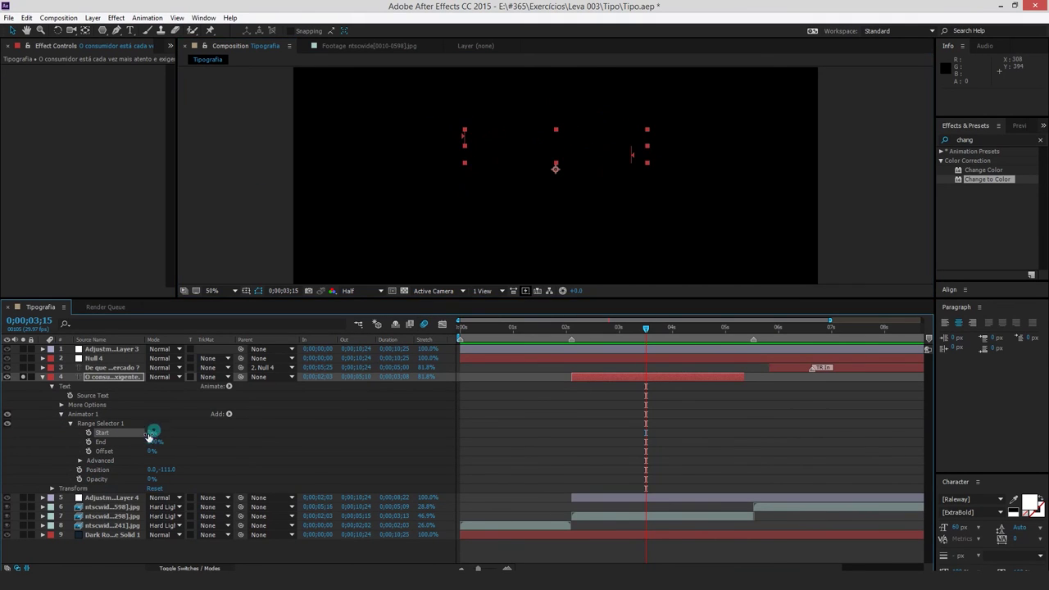
Expand Range Selector 1's Advanced options and try Units Index, returning to Percentage
{"action": "left_click", "coordinate": [80, 462]}
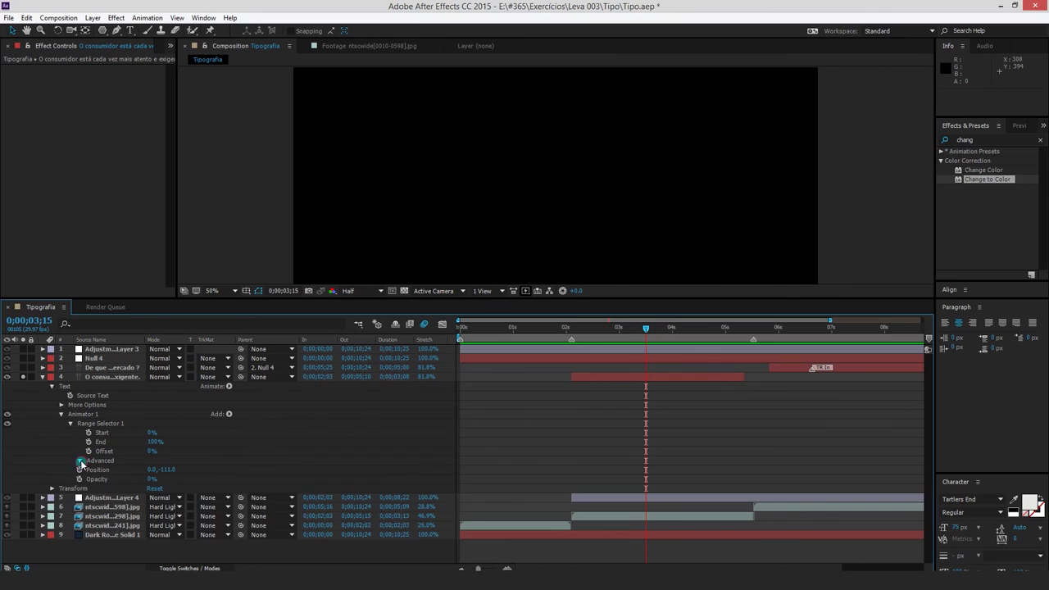
{"action": "left_click", "coordinate": [79, 461]}
{"action": "left_click", "coordinate": [117, 473]}
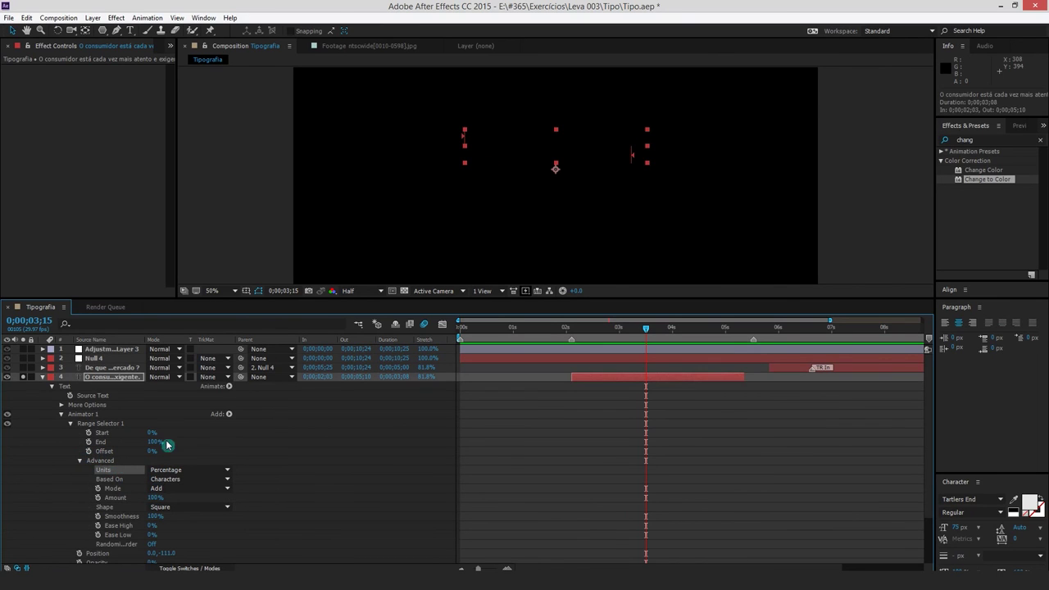
{"action": "left_click", "coordinate": [180, 471]}
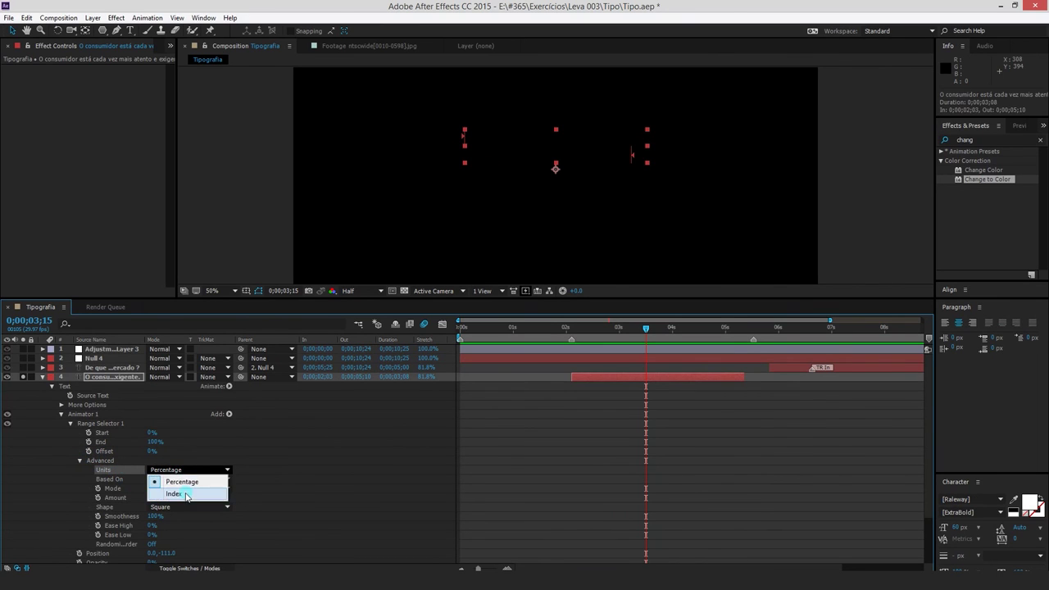
{"action": "left_click", "coordinate": [168, 495]}
{"action": "left_click", "coordinate": [184, 465]}
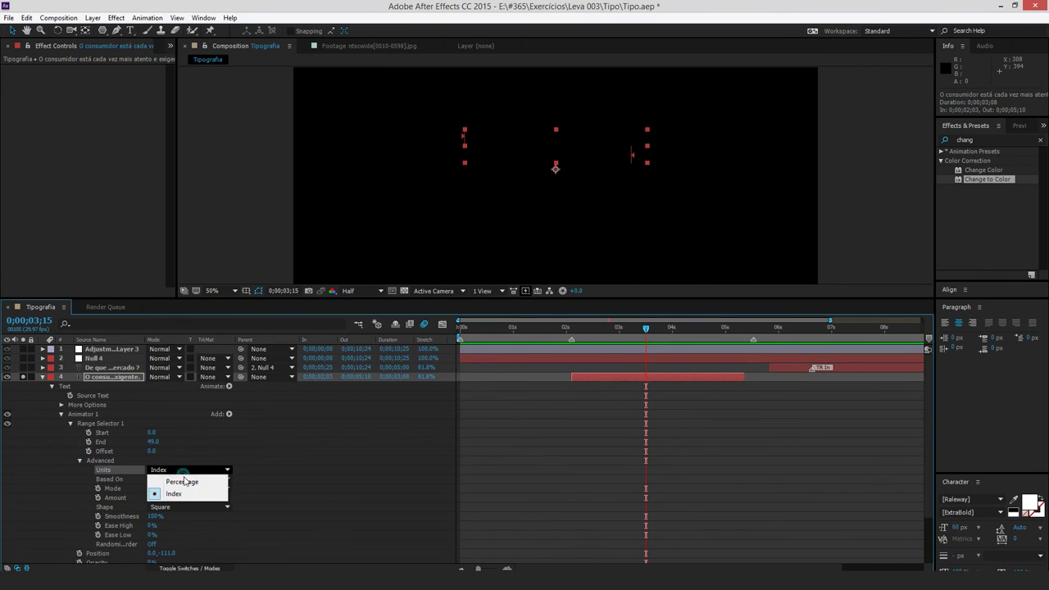
{"action": "left_click", "coordinate": [173, 479]}
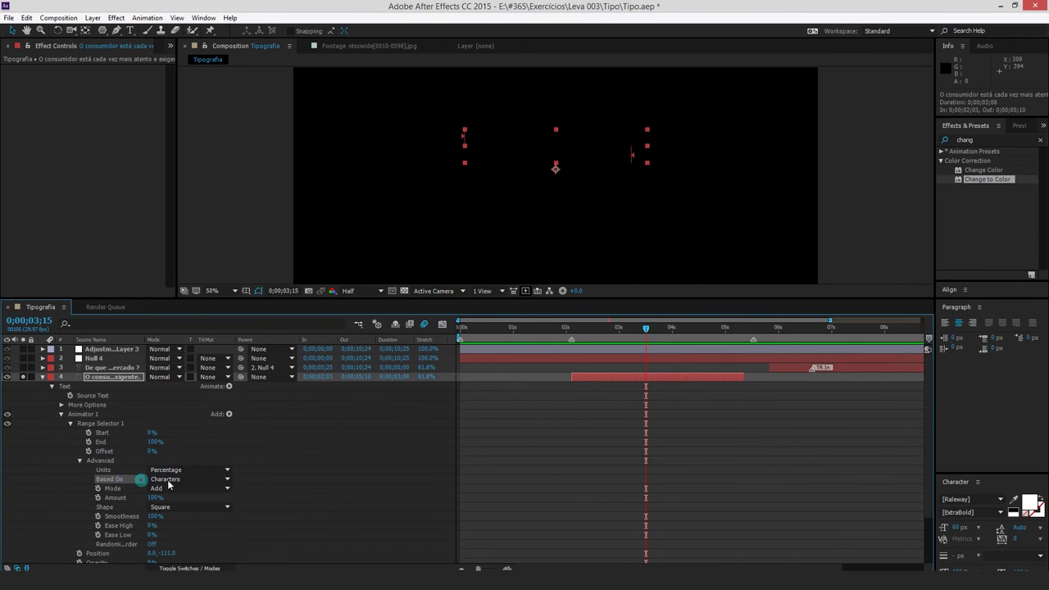
Base the range on Words and scrub Start through 53% and 72%, ending at 31%
{"action": "left_click", "coordinate": [172, 478]}
{"action": "left_click", "coordinate": [176, 513]}
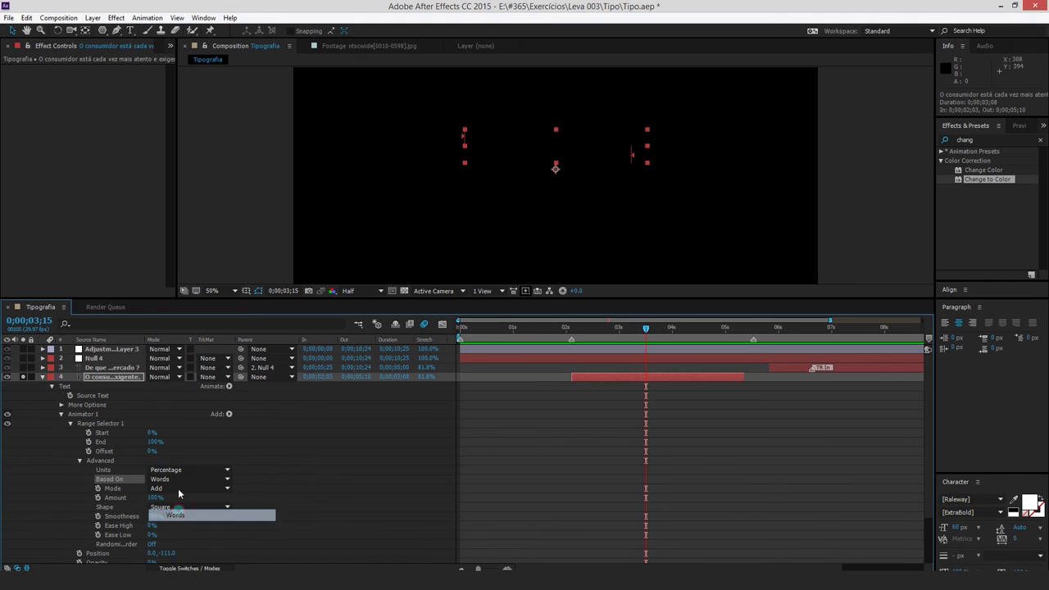
{"action": "left_click", "coordinate": [153, 432]}
{"action": "mouse_move", "coordinate": [153, 432]}
{"action": "left_mouse_down"}
{"action": "mouse_move", "coordinate": [186, 428]}
{"action": "mouse_move", "coordinate": [177, 430]}
{"action": "left_mouse_up"}
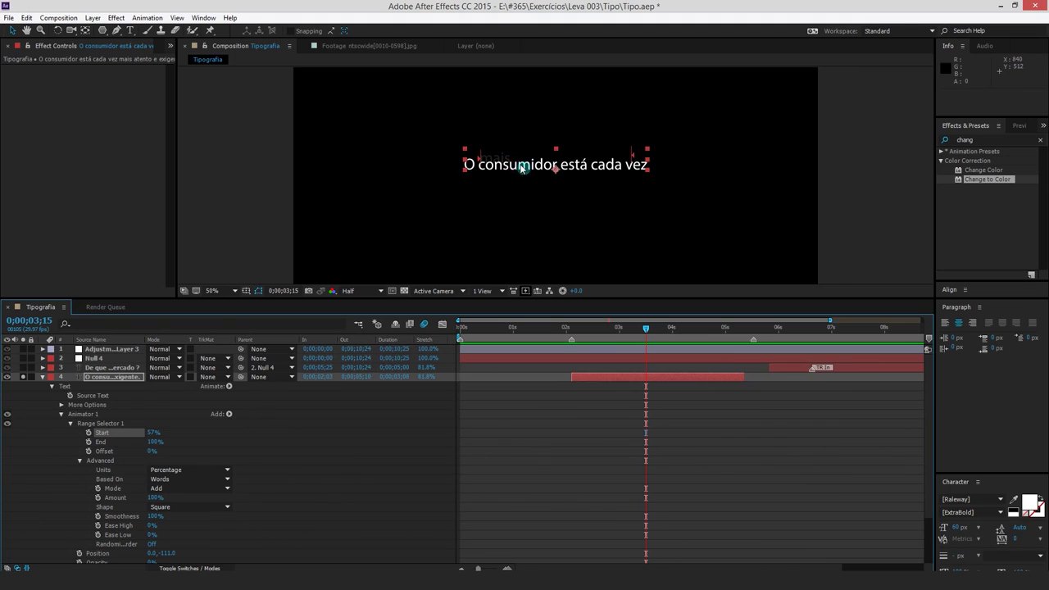
{"action": "left_click", "coordinate": [164, 507]}
{"action": "left_click", "coordinate": [154, 437]}
{"action": "left_click_drag", "start_coordinate": [135, 432], "coordinate": [131, 433]}
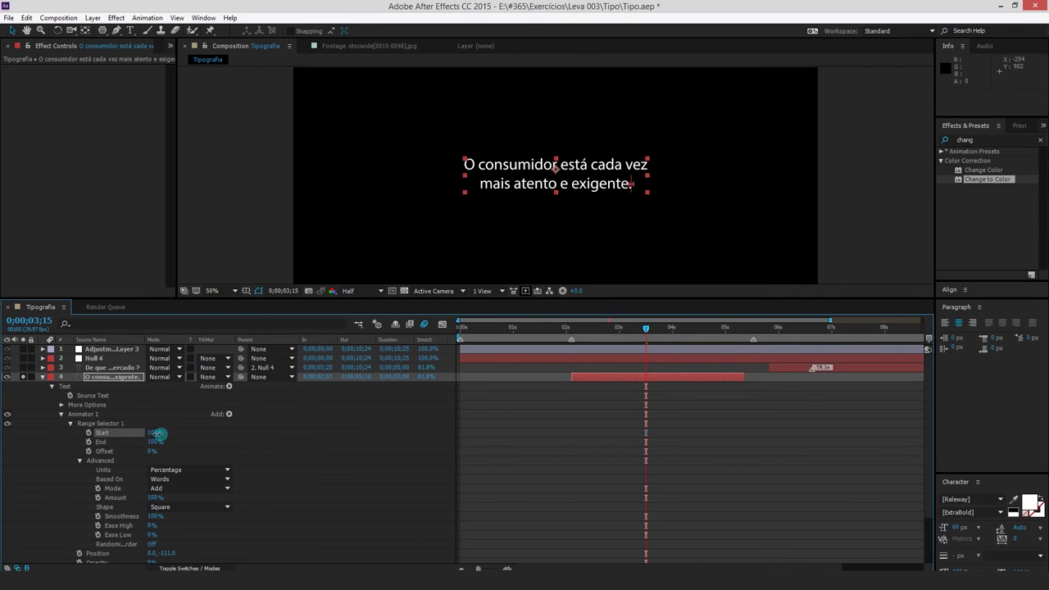
{"action": "mouse_move", "coordinate": [131, 433]}
{"action": "left_mouse_down"}
{"action": "mouse_move", "coordinate": [191, 435]}
{"action": "mouse_move", "coordinate": [85, 432]}
{"action": "left_mouse_up"}
Try Based On Lines, then set it back to Characters
{"action": "left_click", "coordinate": [178, 479]}
{"action": "left_click", "coordinate": [180, 526]}
{"action": "left_click", "coordinate": [189, 480]}
{"action": "left_click", "coordinate": [187, 490]}
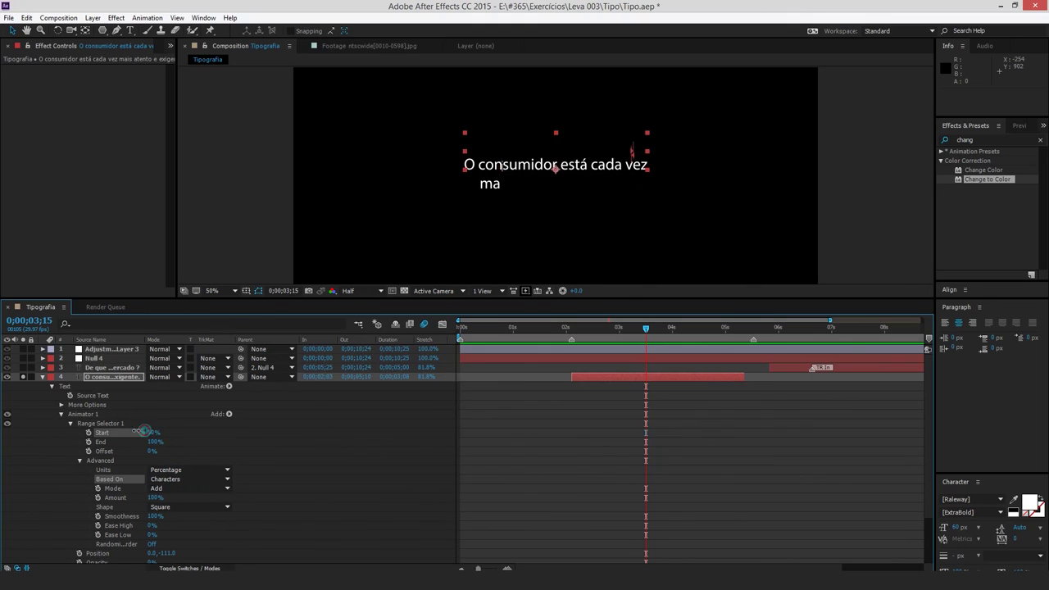
{"action": "left_click", "coordinate": [747, 196]}
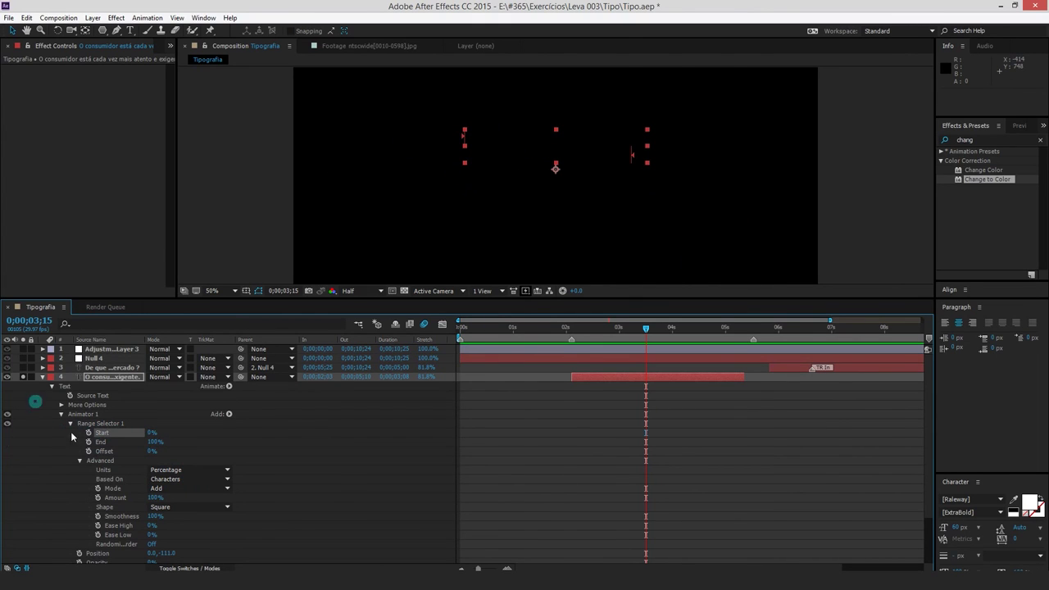
Set the range Mode to Subtract and scrub Start to 95% and 100%, hiding the caption
{"action": "left_click", "coordinate": [176, 489]}
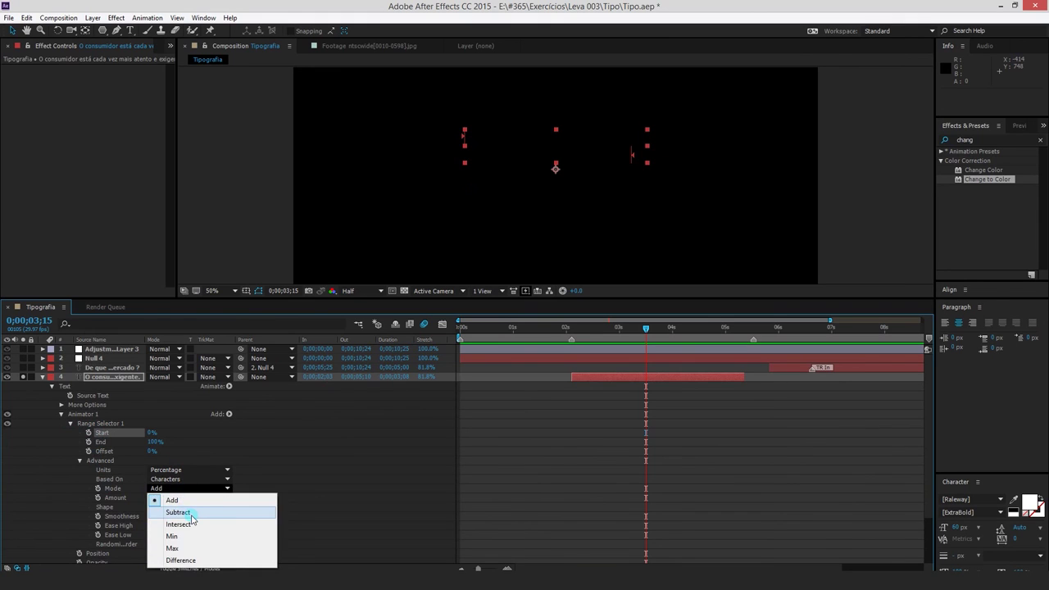
{"action": "left_click", "coordinate": [191, 515]}
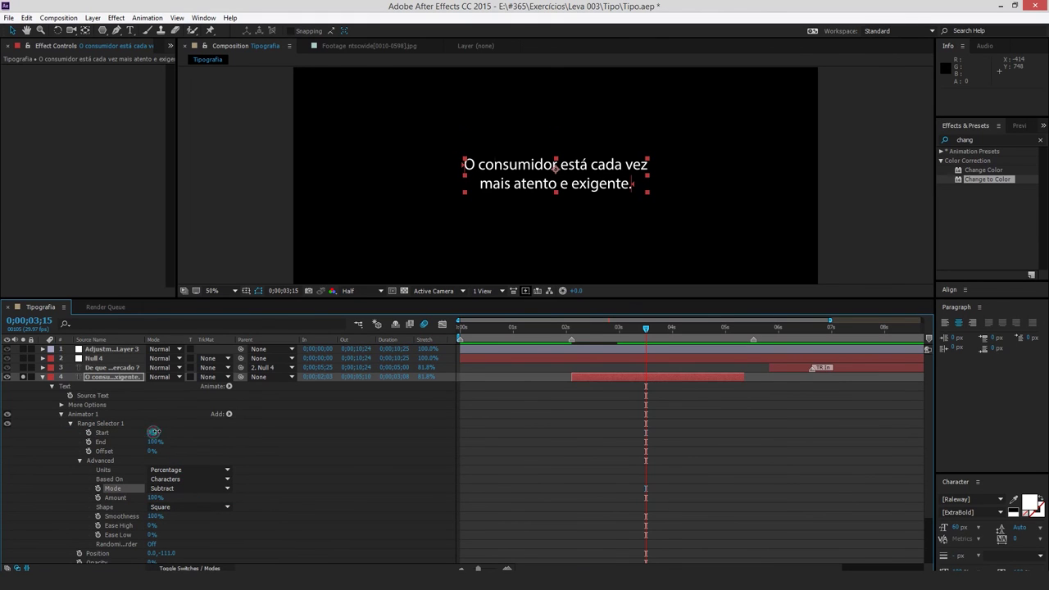
{"action": "mouse_move", "coordinate": [154, 432]}
{"action": "left_mouse_down"}
{"action": "mouse_move", "coordinate": [202, 428]}
{"action": "mouse_move", "coordinate": [152, 434]}
{"action": "left_mouse_up"}
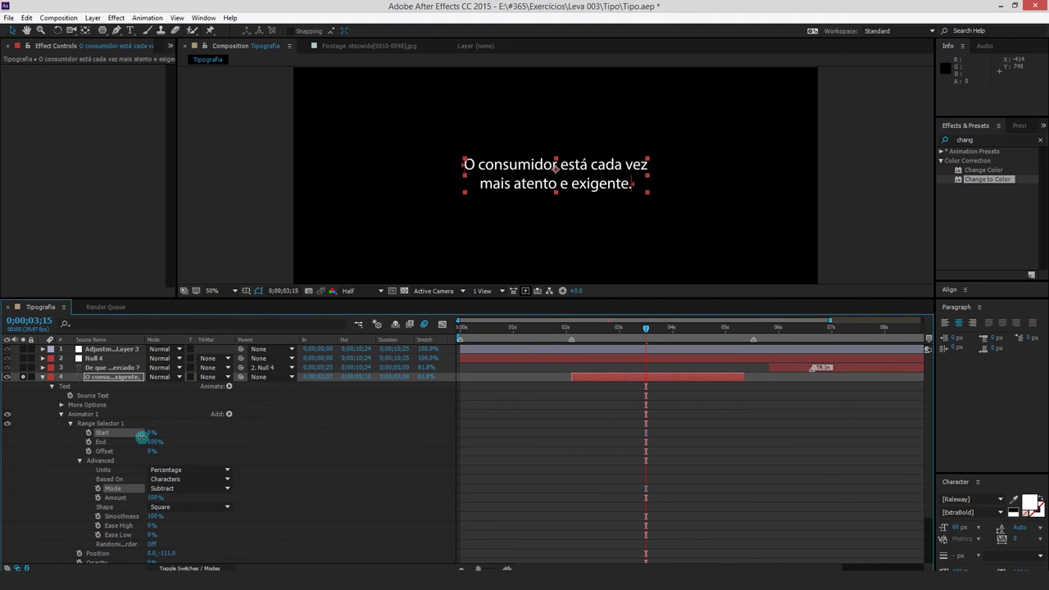
{"action": "left_click", "coordinate": [156, 451]}
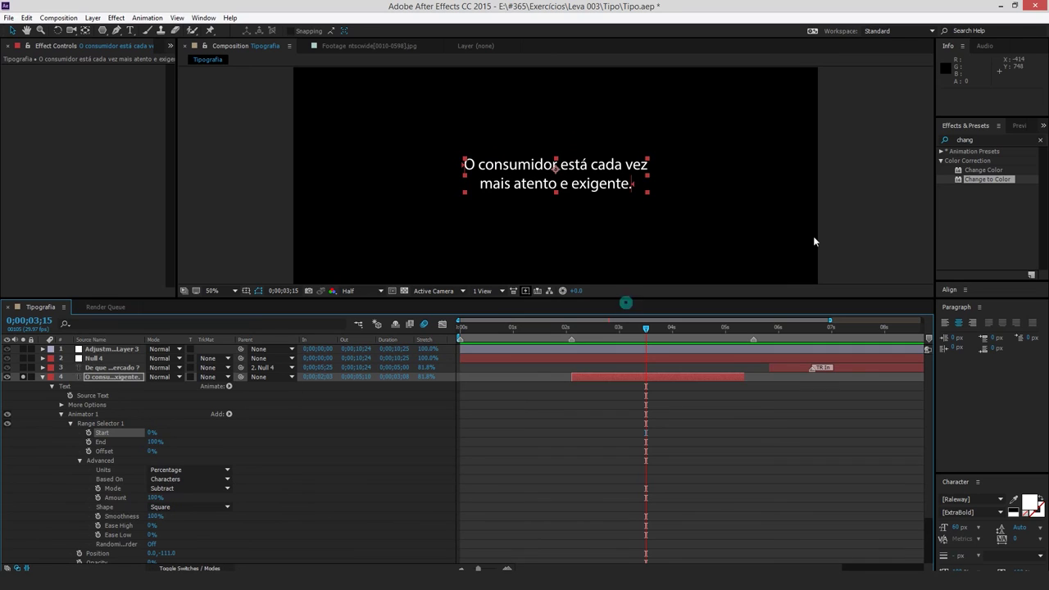
{"action": "left_click", "coordinate": [159, 489]}
{"action": "left_click", "coordinate": [155, 450]}
{"action": "left_click_drag", "start_coordinate": [150, 433], "coordinate": [218, 432]}
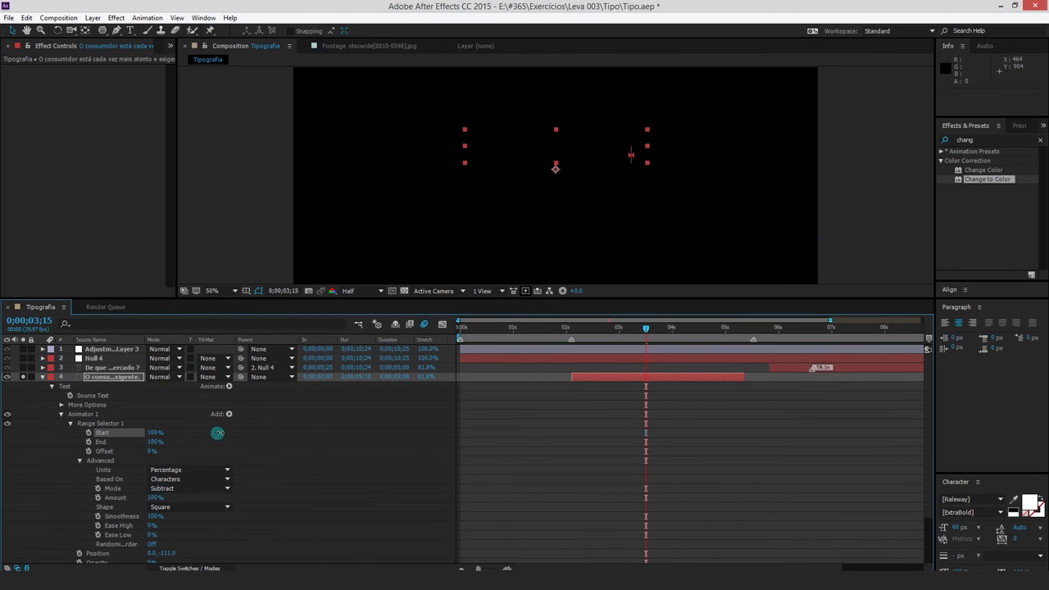
Bring Start back to 0%, then nudge it so only the first letters hide, and check Shape options
{"action": "left_click", "coordinate": [152, 432]}
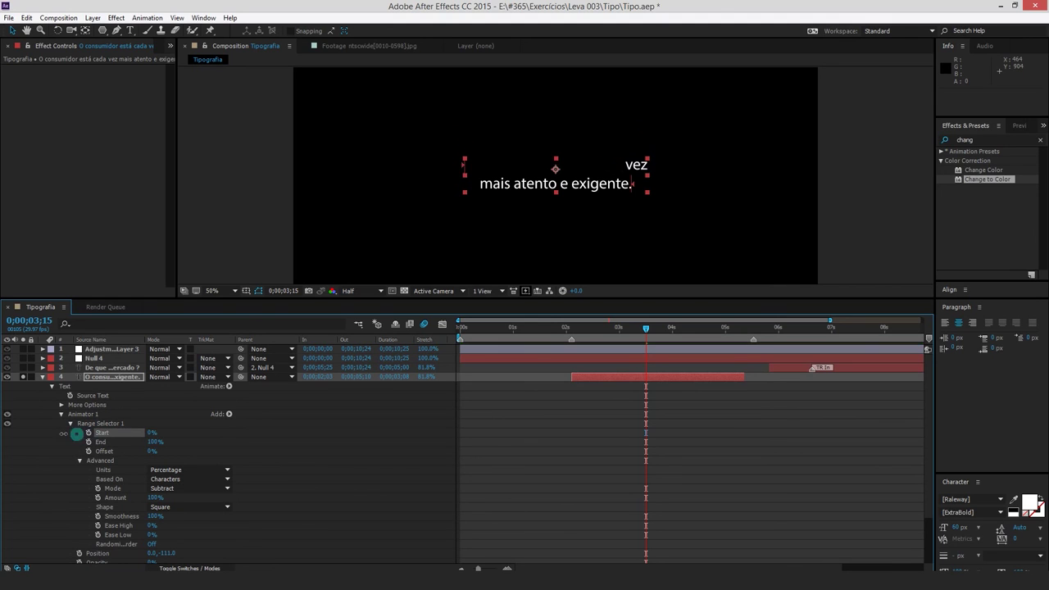
{"action": "left_click_drag", "start_coordinate": [152, 432], "coordinate": [4, 452]}
{"action": "left_click", "coordinate": [121, 479]}
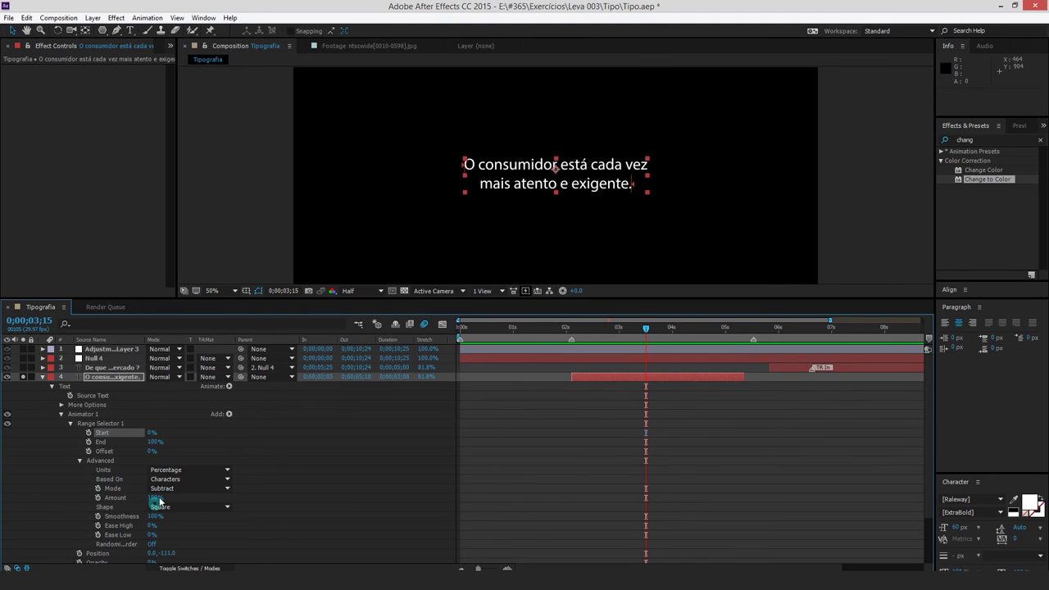
{"action": "left_click_drag", "start_coordinate": [151, 432], "coordinate": [160, 433]}
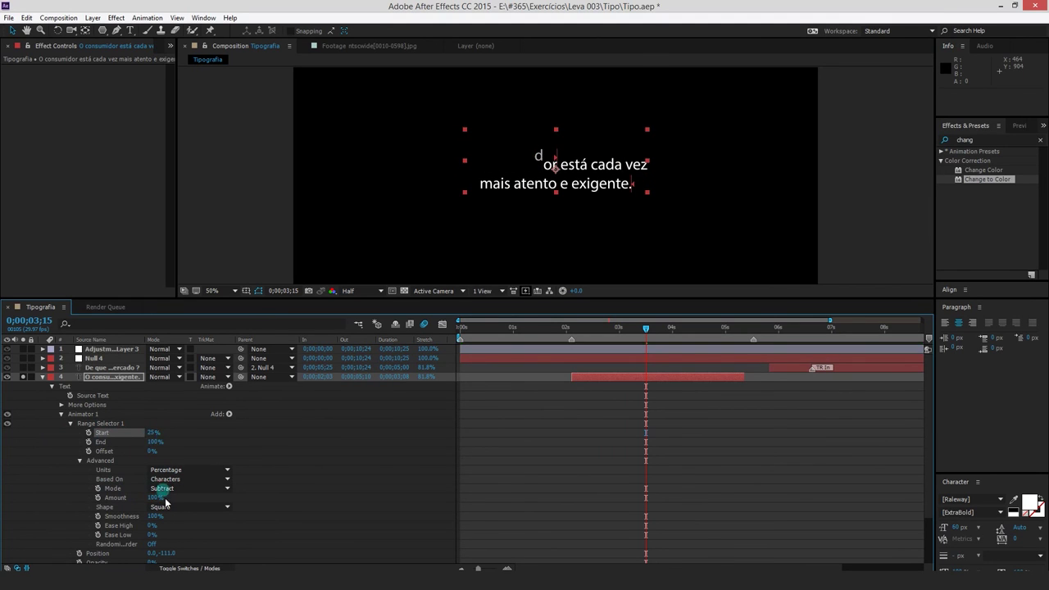
{"action": "mouse_move", "coordinate": [152, 498]}
{"action": "left_mouse_down"}
{"action": "mouse_move", "coordinate": [82, 498]}
{"action": "mouse_move", "coordinate": [189, 494]}
{"action": "left_mouse_up"}
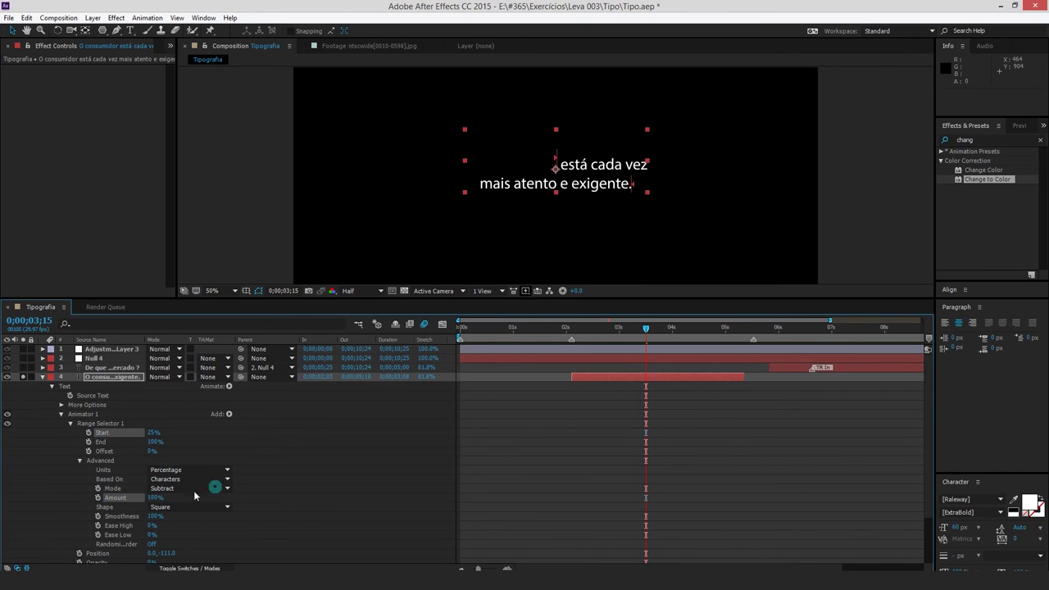
{"action": "left_click", "coordinate": [150, 432]}
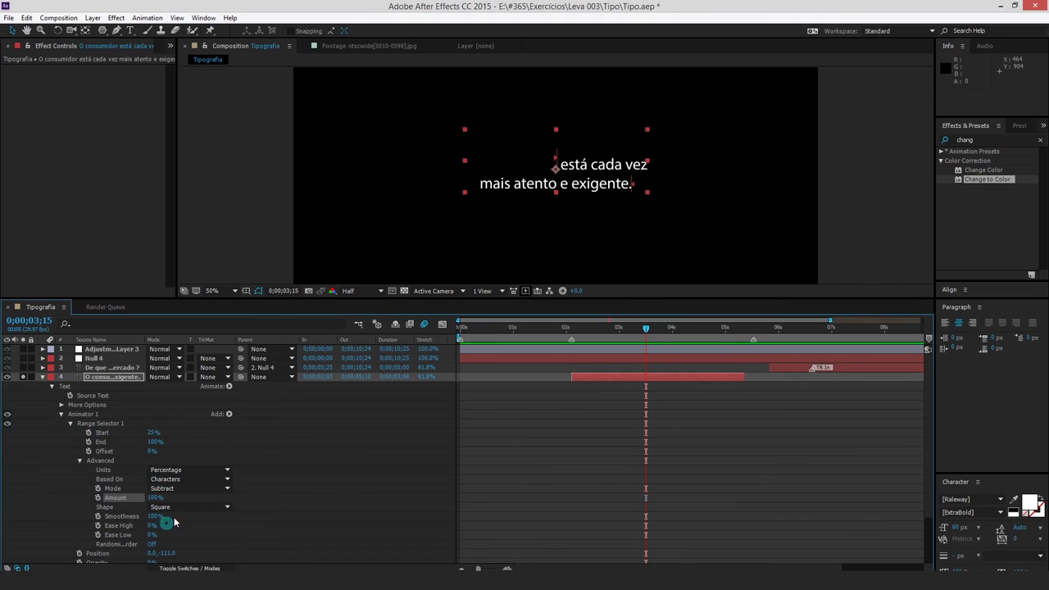
{"action": "left_click", "coordinate": [149, 432]}
{"action": "left_click_drag", "start_coordinate": [152, 433], "coordinate": [26, 442]}
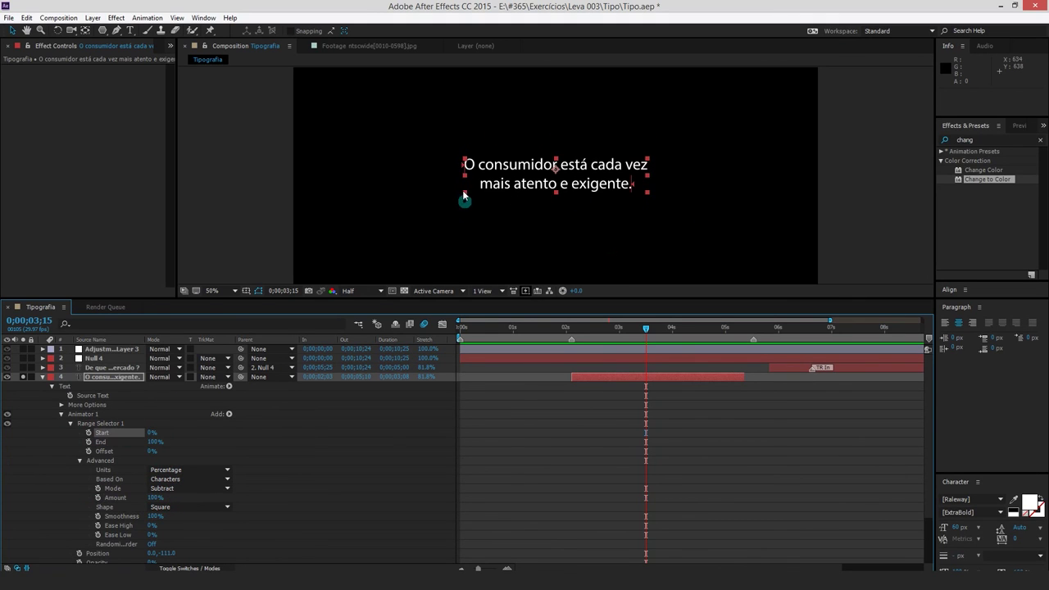
{"action": "left_click_drag", "start_coordinate": [152, 431], "coordinate": [155, 431]}
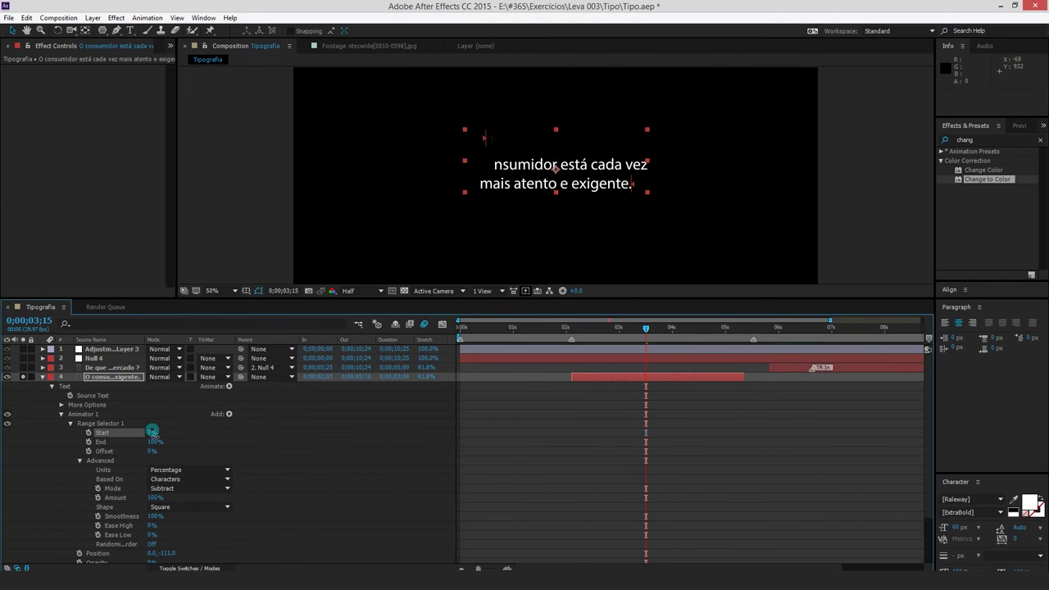
{"action": "left_click", "coordinate": [169, 506]}
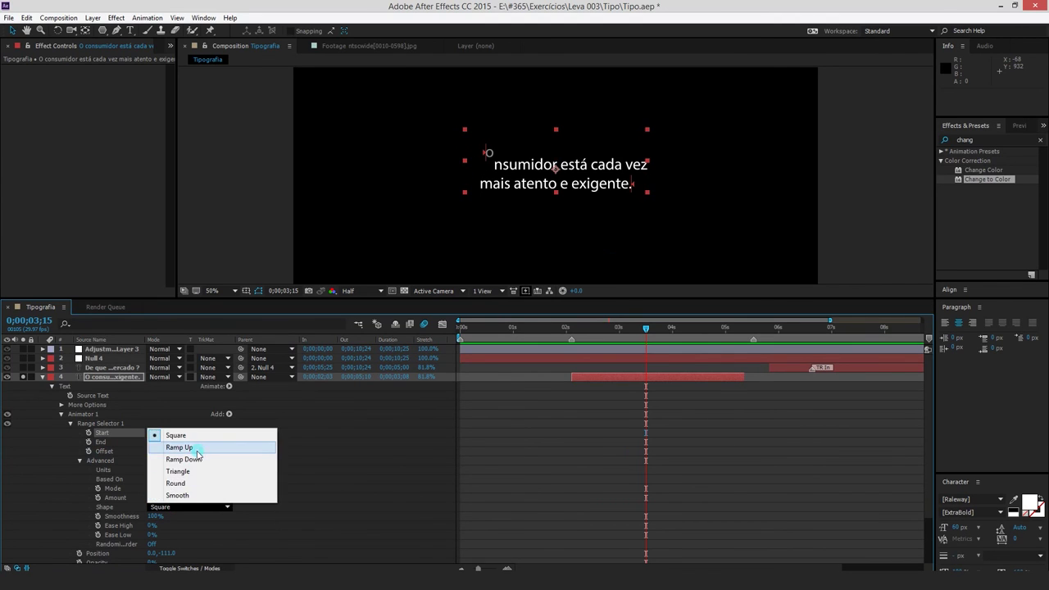
Try the Ramp Up shape, returning Start to 0% and scrubbing Offset up from -100%
{"action": "left_click", "coordinate": [197, 448]}
{"action": "mouse_move", "coordinate": [149, 431]}
{"action": "left_mouse_down"}
{"action": "mouse_move", "coordinate": [131, 432]}
{"action": "mouse_move", "coordinate": [187, 425]}
{"action": "mouse_move", "coordinate": [103, 432]}
{"action": "left_mouse_up"}
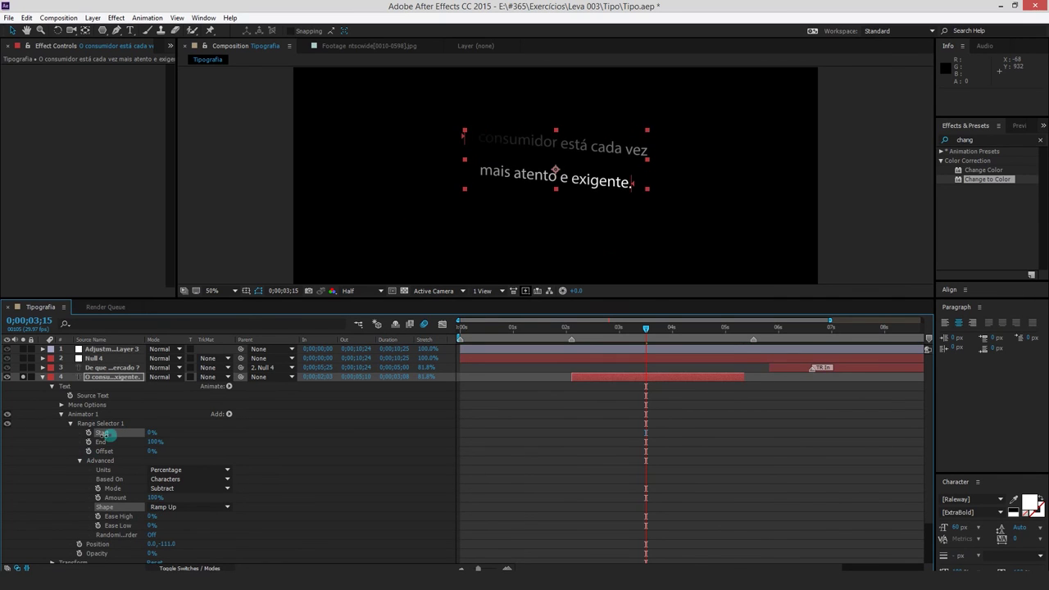
{"action": "left_click", "coordinate": [155, 452]}
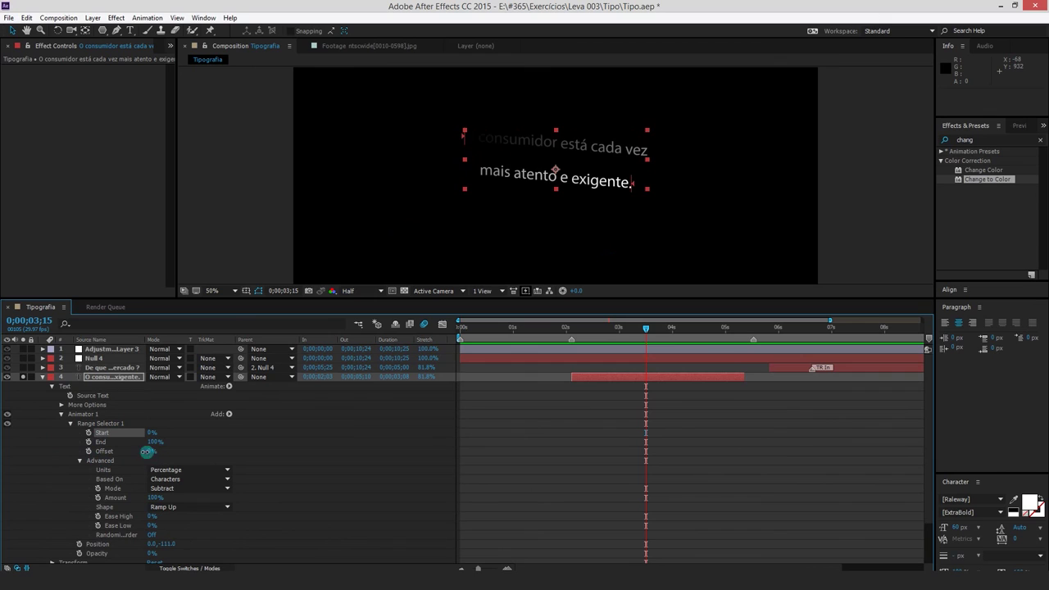
{"action": "left_click_drag", "start_coordinate": [146, 452], "coordinate": [64, 452]}
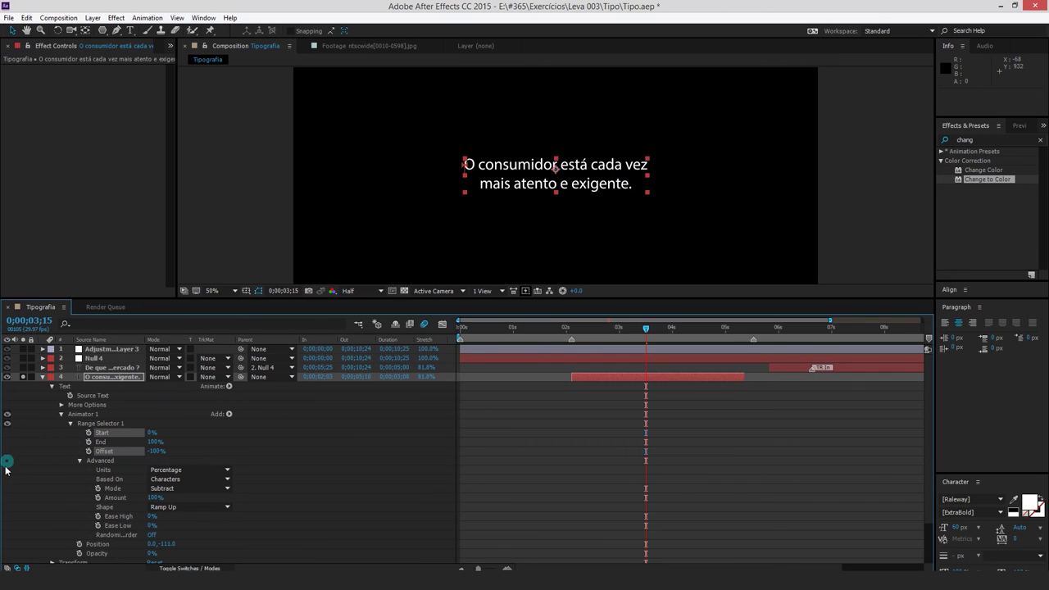
{"action": "left_click", "coordinate": [172, 432]}
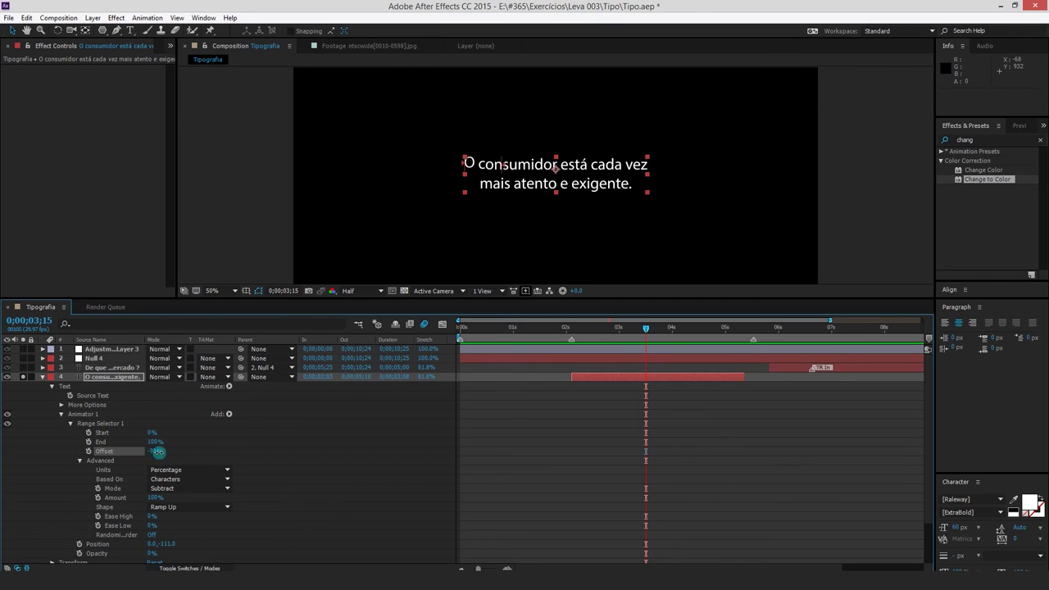
{"action": "mouse_move", "coordinate": [158, 452]}
{"action": "left_mouse_down"}
{"action": "mouse_move", "coordinate": [281, 452]}
{"action": "mouse_move", "coordinate": [243, 450]}
{"action": "left_mouse_up"}
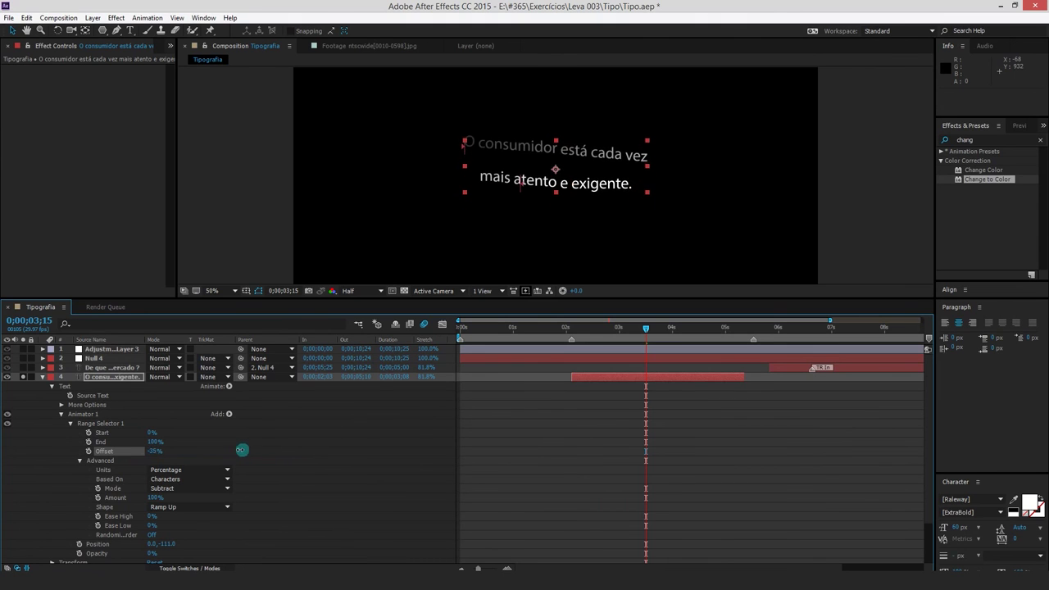
Preview the Ramp Down shape, then Triangle, sweeping Offset between -100% and 100%
{"action": "left_click", "coordinate": [188, 507]}
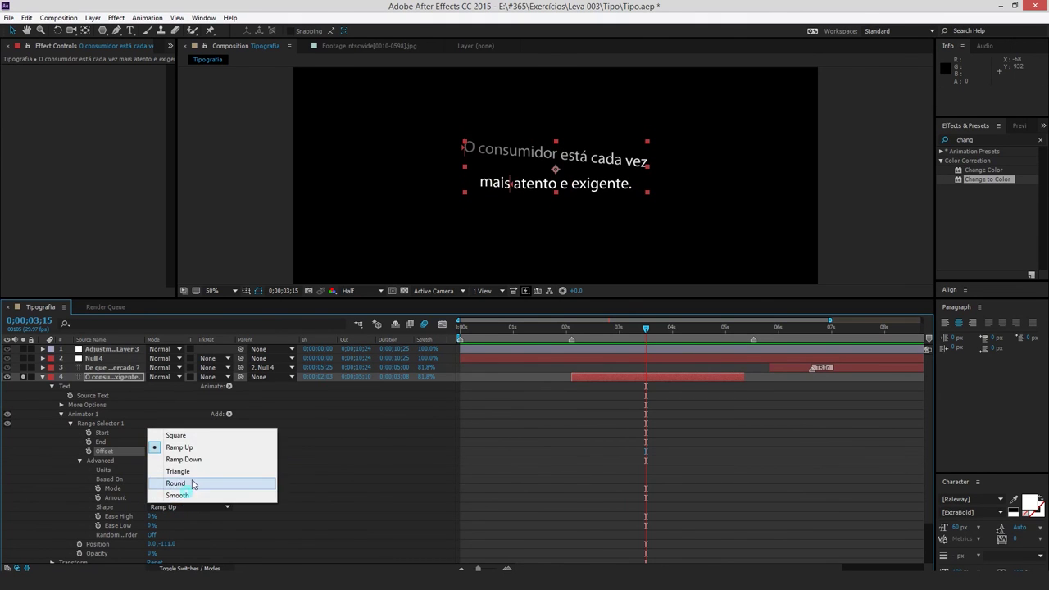
{"action": "left_click", "coordinate": [198, 462]}
{"action": "left_click", "coordinate": [160, 449]}
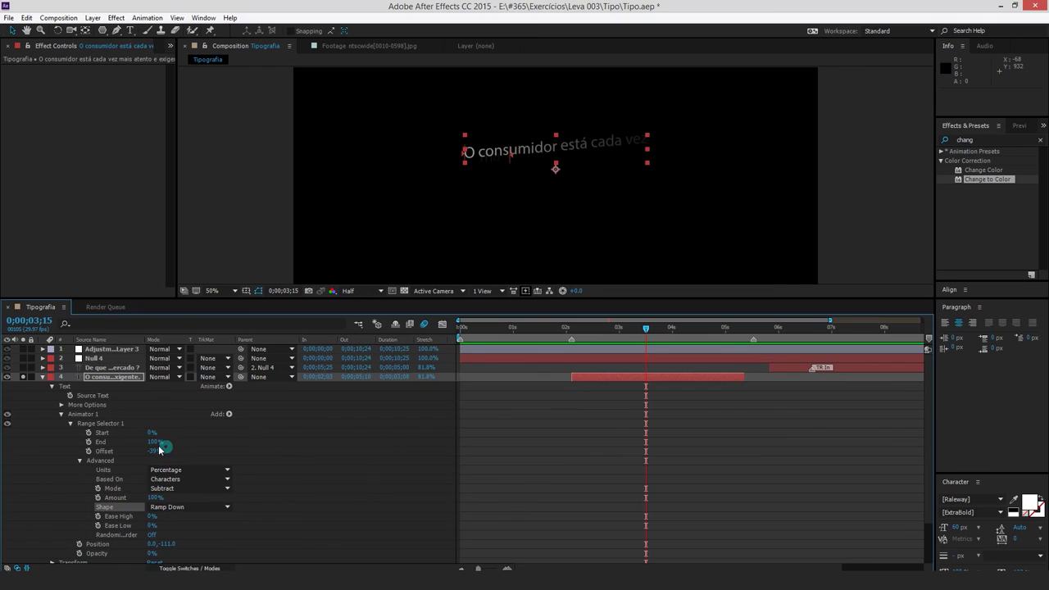
{"action": "mouse_move", "coordinate": [154, 451]}
{"action": "left_mouse_down"}
{"action": "mouse_move", "coordinate": [226, 450]}
{"action": "mouse_move", "coordinate": [190, 451]}
{"action": "mouse_move", "coordinate": [206, 451]}
{"action": "left_mouse_up"}
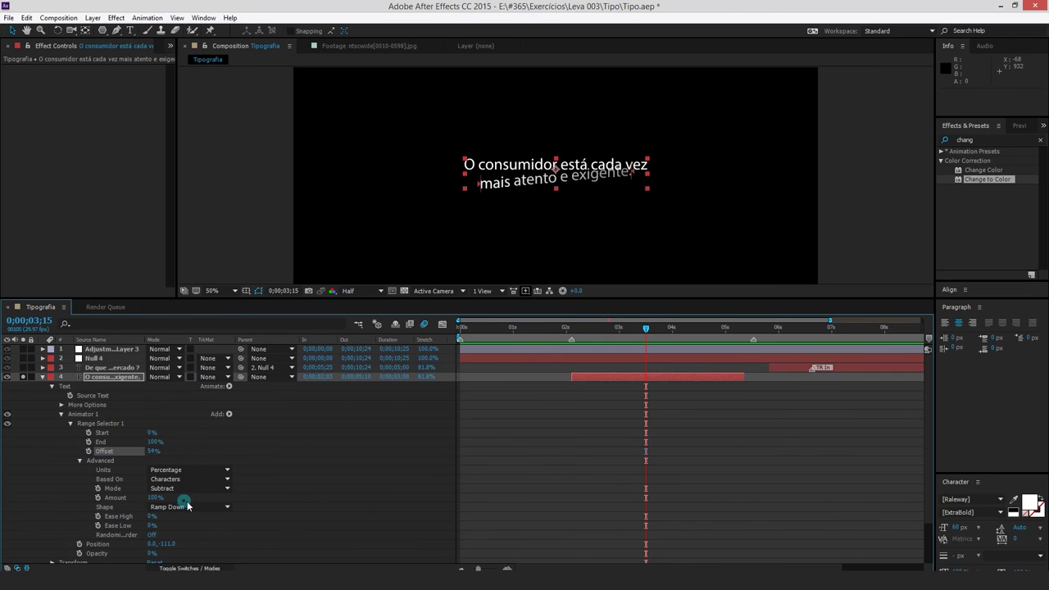
{"action": "left_click", "coordinate": [186, 507]}
{"action": "left_click", "coordinate": [184, 471]}
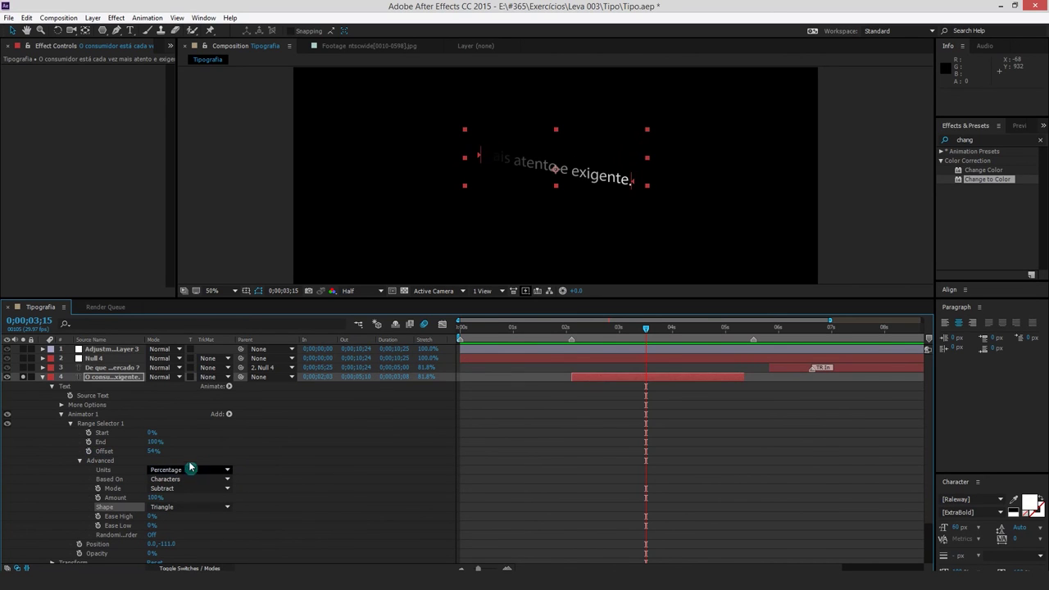
{"action": "mouse_move", "coordinate": [144, 452]}
{"action": "left_mouse_down"}
{"action": "mouse_move", "coordinate": [60, 455]}
{"action": "mouse_move", "coordinate": [186, 446]}
{"action": "left_mouse_up"}
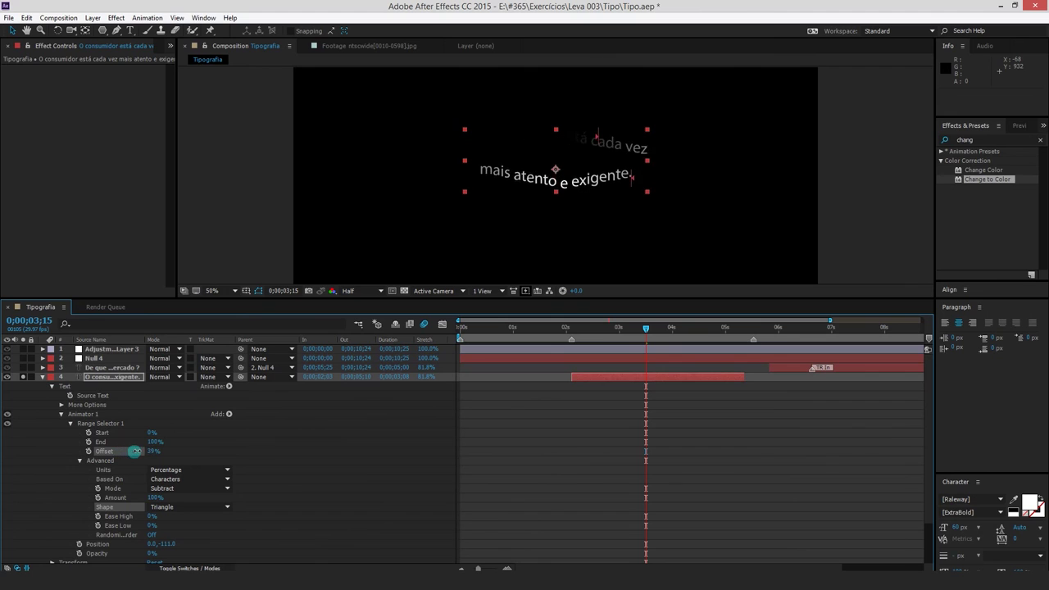
Preview the Round shape by scrubbing Offset, then settle on Ramp Up with Offset -35%
{"action": "left_click", "coordinate": [188, 506]}
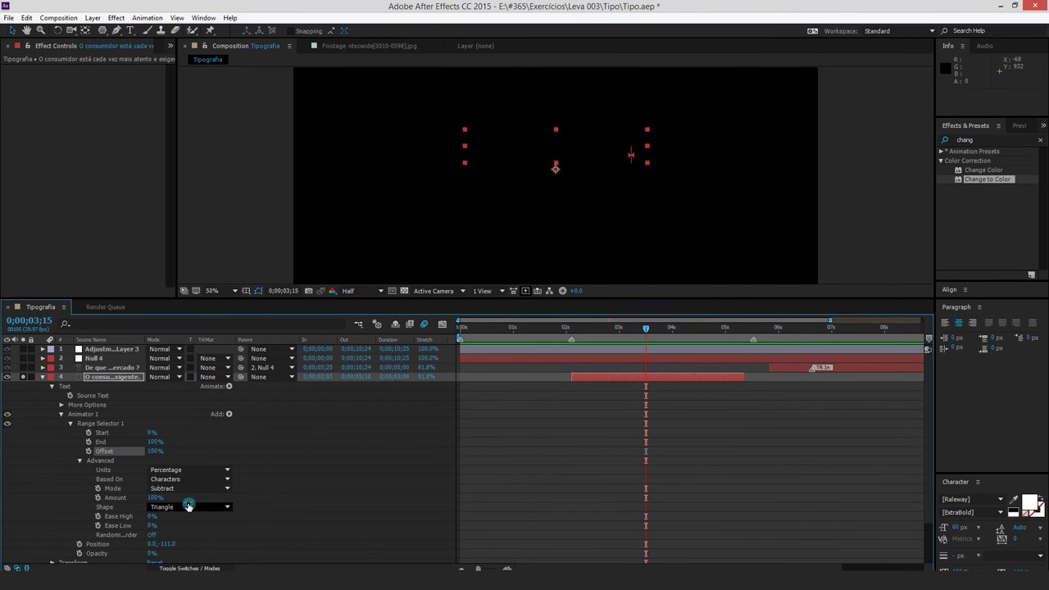
{"action": "left_click", "coordinate": [197, 507]}
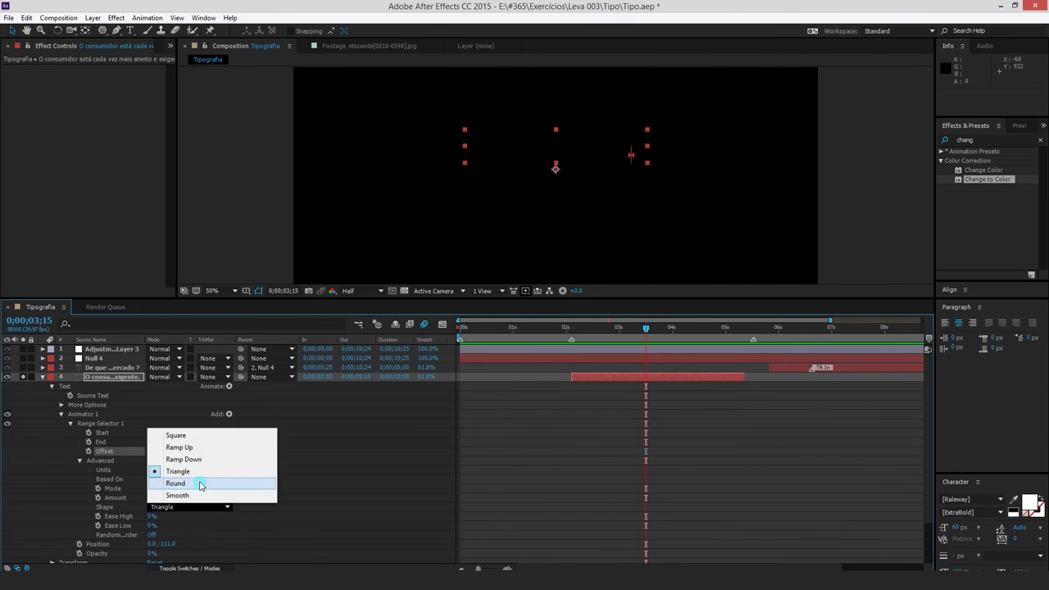
{"action": "left_click", "coordinate": [196, 484]}
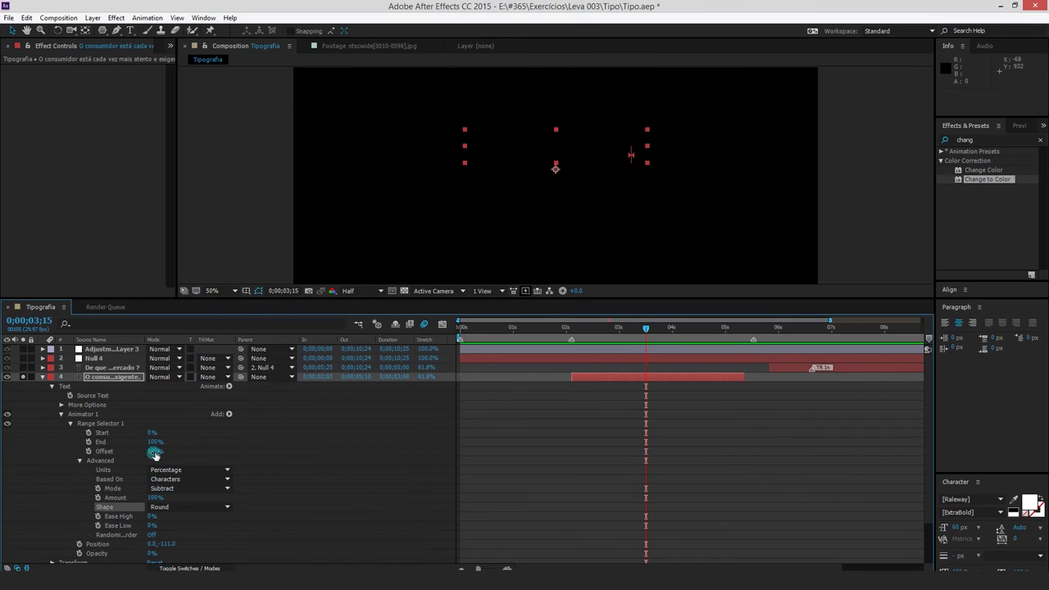
{"action": "mouse_move", "coordinate": [153, 453]}
{"action": "left_mouse_down"}
{"action": "mouse_move", "coordinate": [37, 456]}
{"action": "mouse_move", "coordinate": [147, 449]}
{"action": "mouse_move", "coordinate": [117, 457]}
{"action": "left_mouse_up"}
{"action": "left_click", "coordinate": [188, 507]}
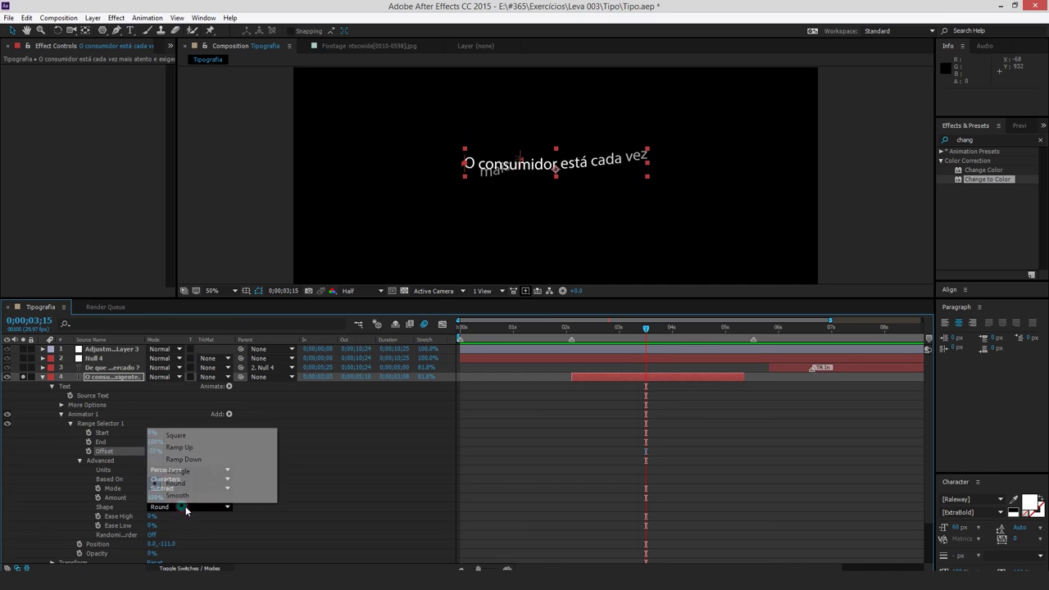
{"action": "left_click", "coordinate": [181, 448]}
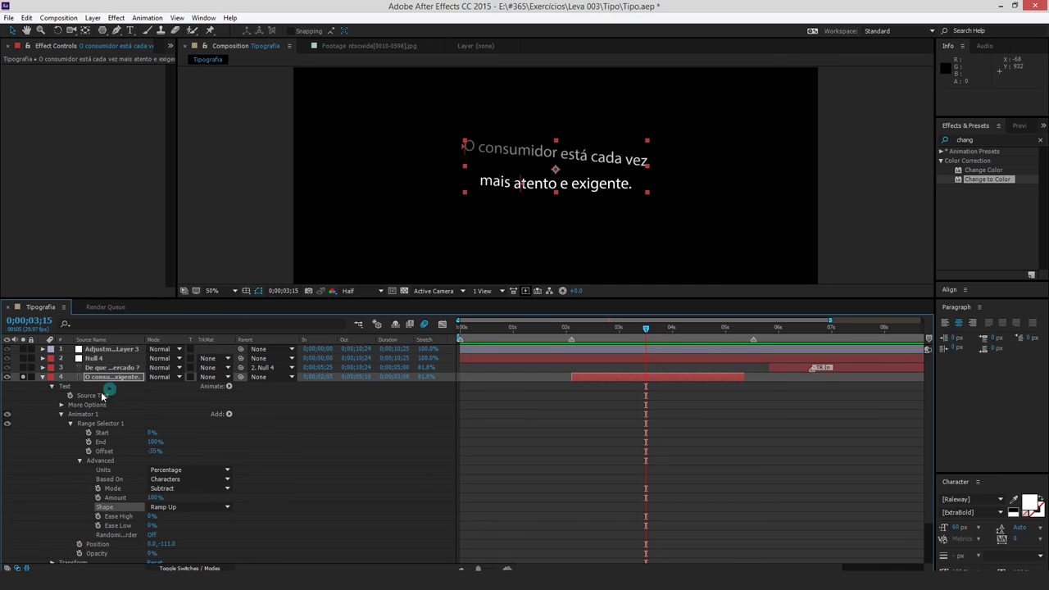
{"action": "left_click", "coordinate": [128, 518]}
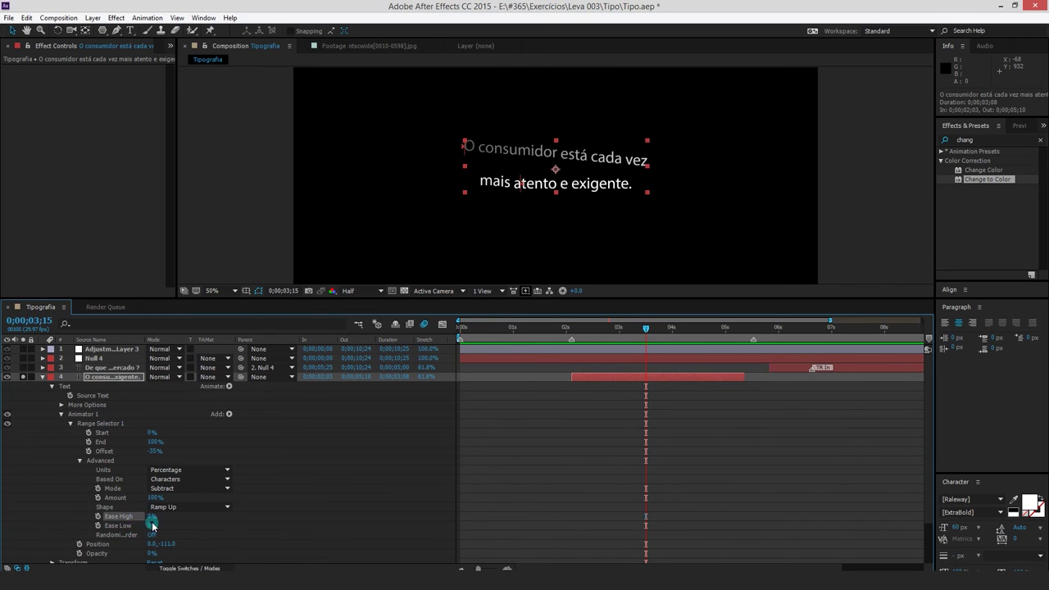
Preview Randomize Order On by scrubbing Offset, then switch Randomize Order back Off
{"action": "left_click", "coordinate": [152, 535]}
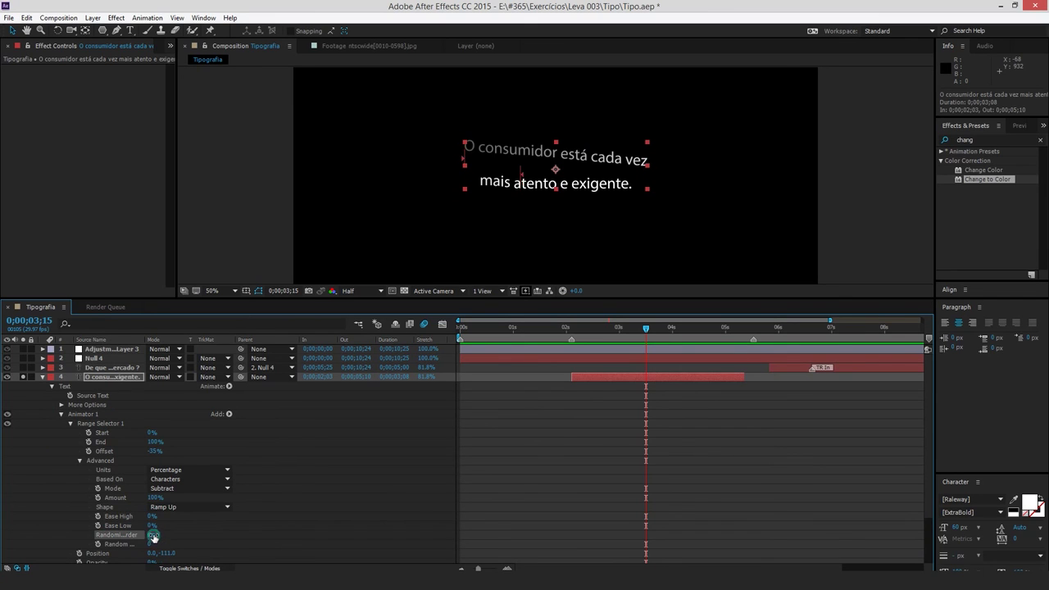
{"action": "left_click", "coordinate": [128, 454]}
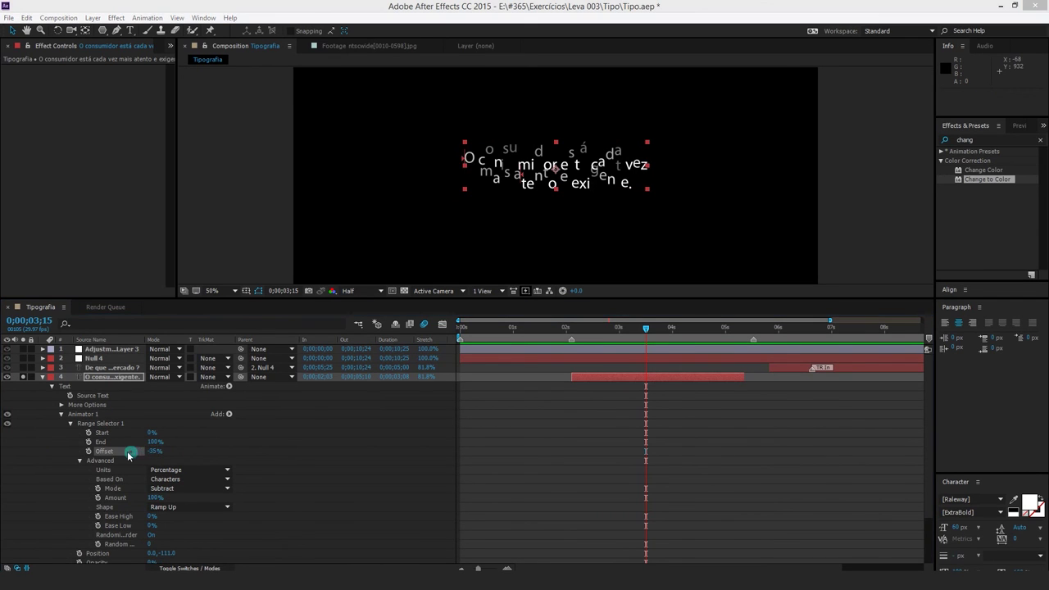
{"action": "mouse_move", "coordinate": [174, 463]}
{"action": "left_mouse_down"}
{"action": "mouse_move", "coordinate": [119, 451]}
{"action": "mouse_move", "coordinate": [196, 449]}
{"action": "mouse_move", "coordinate": [98, 461]}
{"action": "mouse_move", "coordinate": [221, 452]}
{"action": "left_mouse_up"}
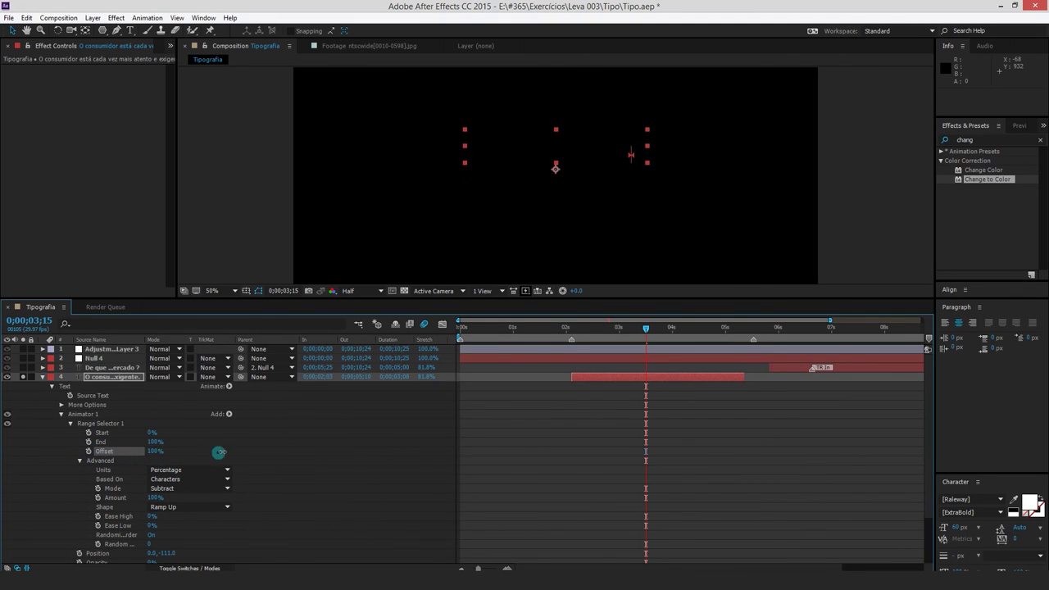
{"action": "left_click", "coordinate": [150, 535]}
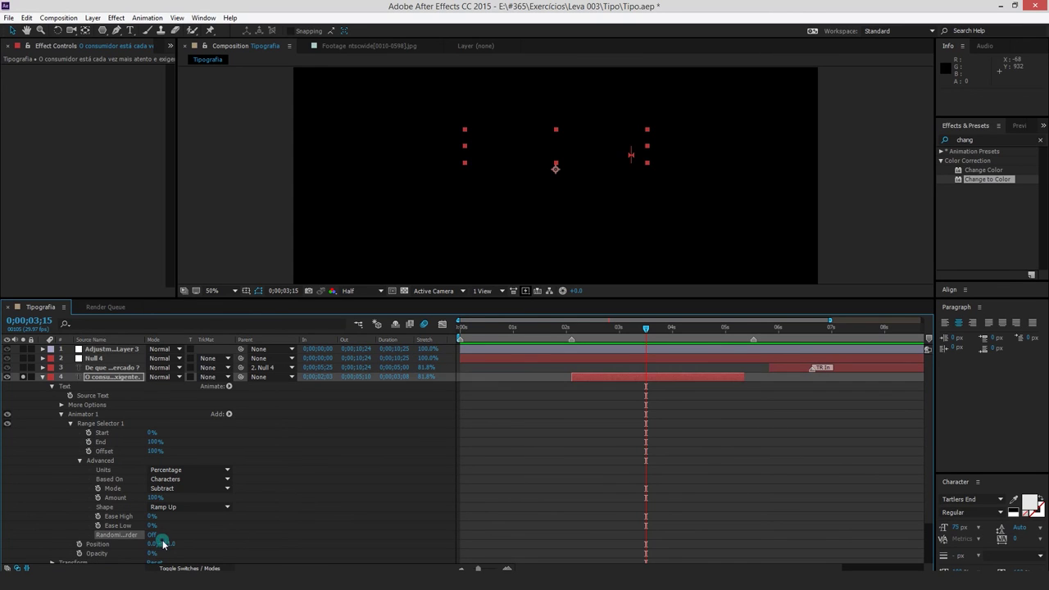
Keyframe Offset at 100% on 0;00;02;03 and at -100% on 0;00;03;03
{"action": "left_click", "coordinate": [126, 459]}
{"action": "left_click", "coordinate": [88, 451]}
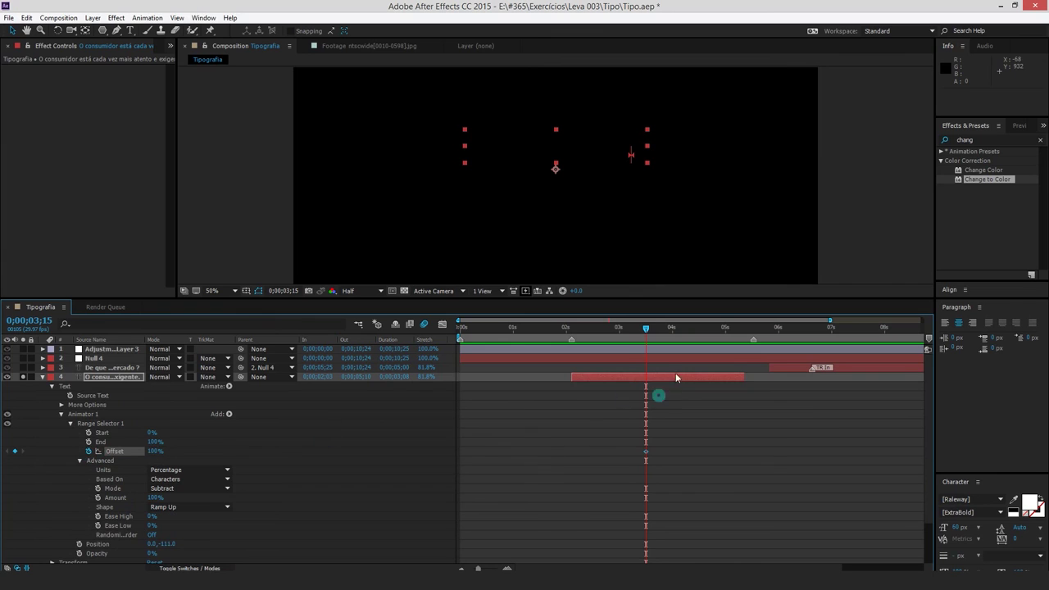
{"action": "left_click_drag", "start_coordinate": [636, 332], "coordinate": [571, 386]}
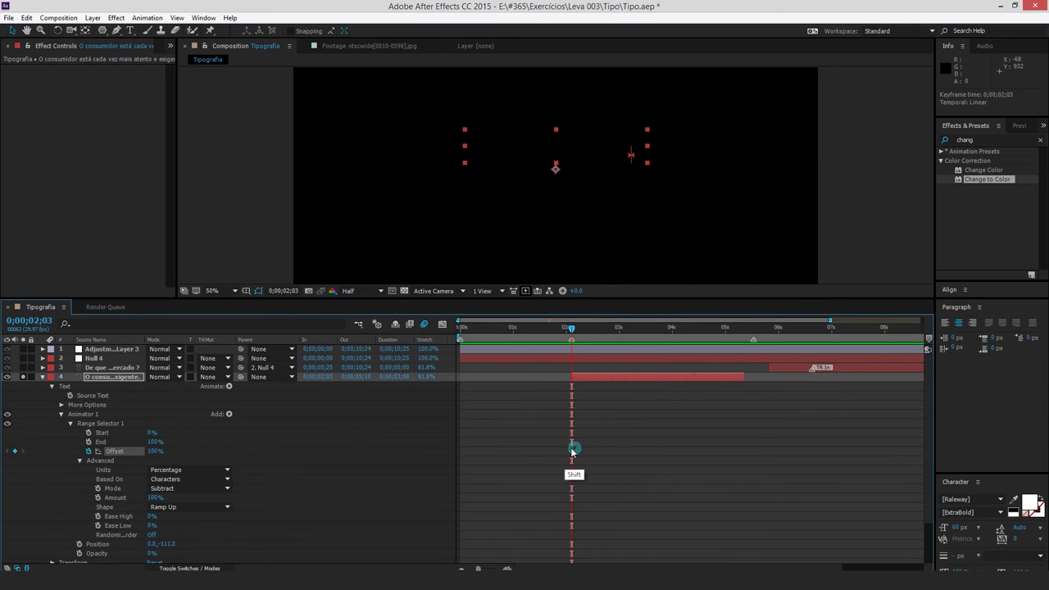
{"action": "left_click", "coordinate": [112, 450]}
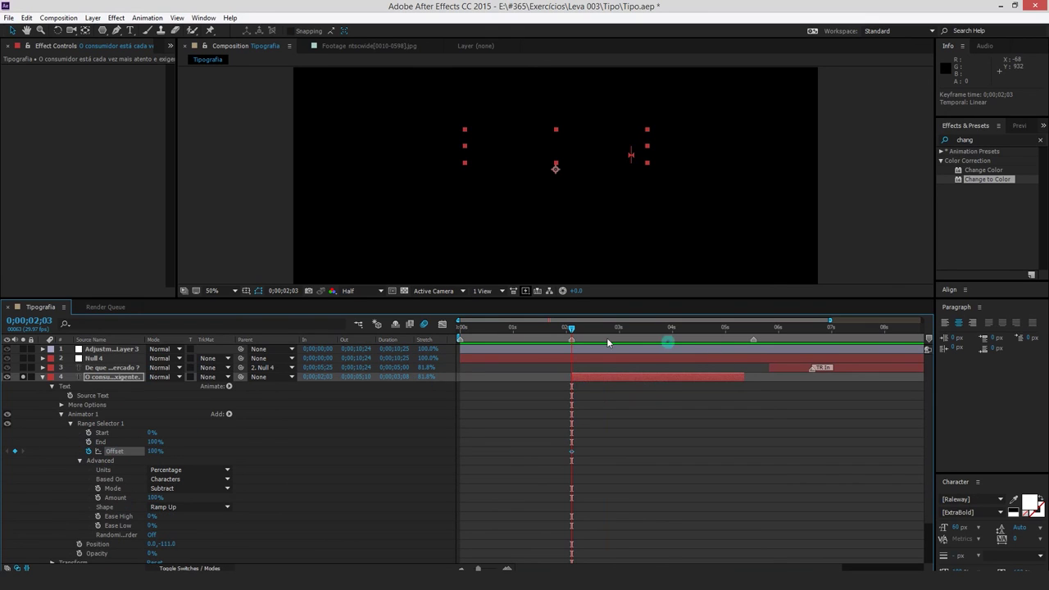
{"action": "left_click_drag", "start_coordinate": [577, 331], "coordinate": [625, 331]}
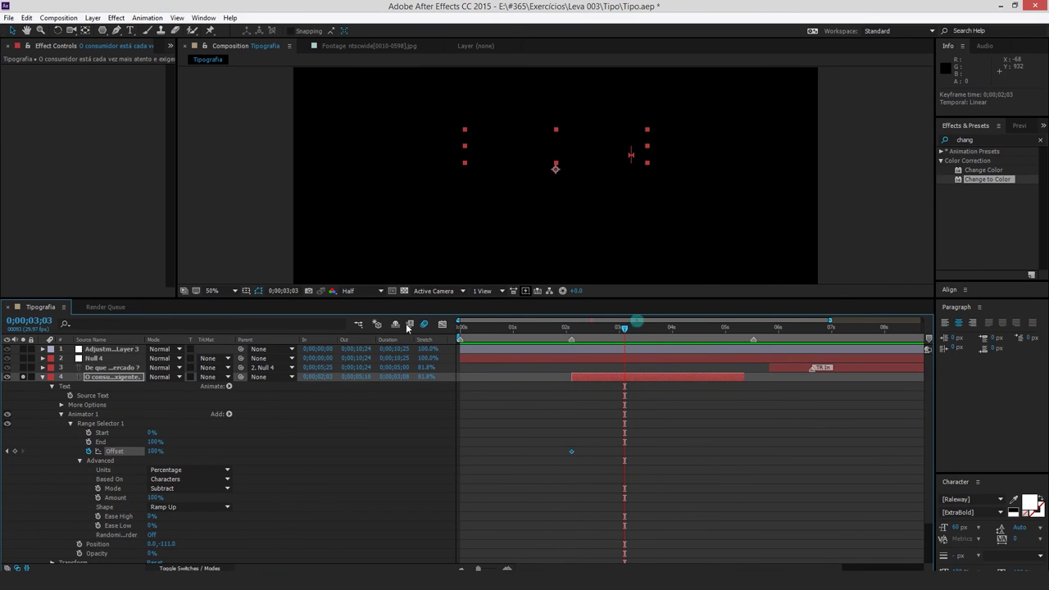
{"action": "mouse_move", "coordinate": [153, 451]}
{"action": "left_mouse_down"}
{"action": "mouse_move", "coordinate": [192, 452]}
{"action": "mouse_move", "coordinate": [1, 452]}
{"action": "left_mouse_up"}
{"action": "left_click", "coordinate": [155, 451]}
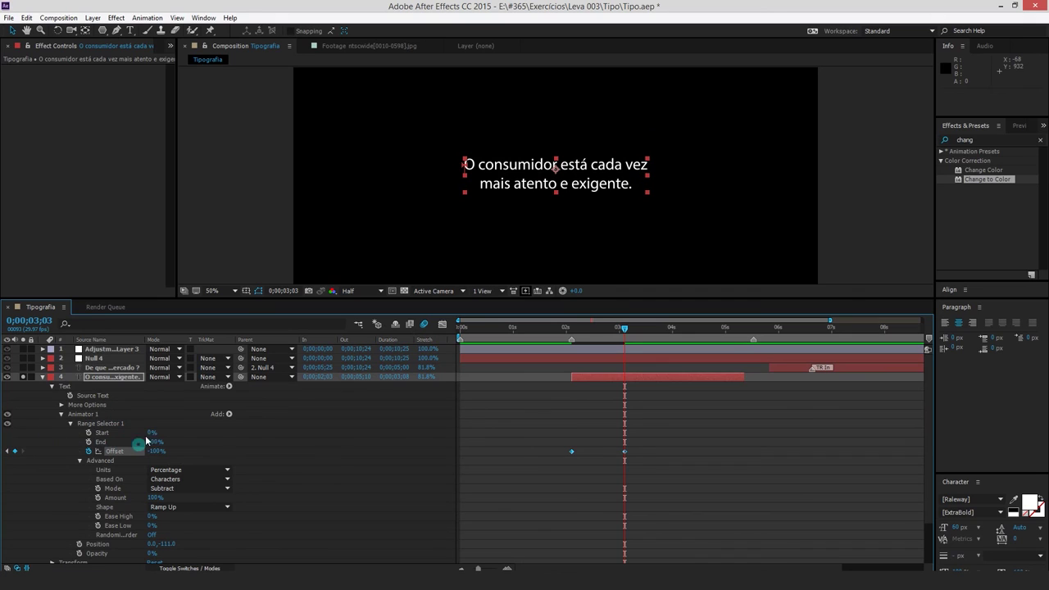
Collapse Animator 1, select the caption's Text group and bring up the Animate property list
{"action": "left_click", "coordinate": [62, 415]}
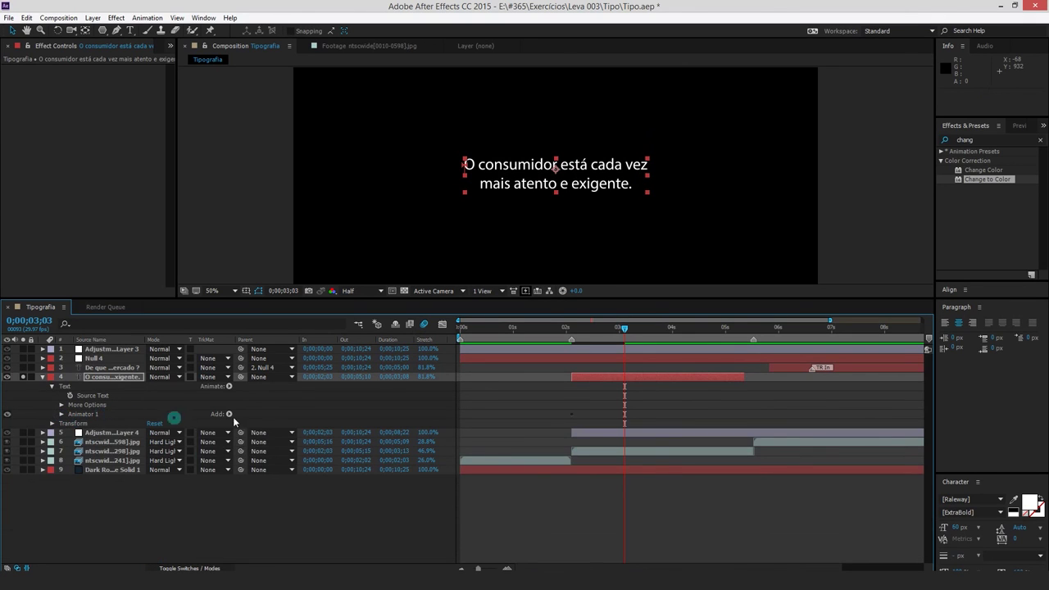
{"action": "left_click", "coordinate": [228, 415]}
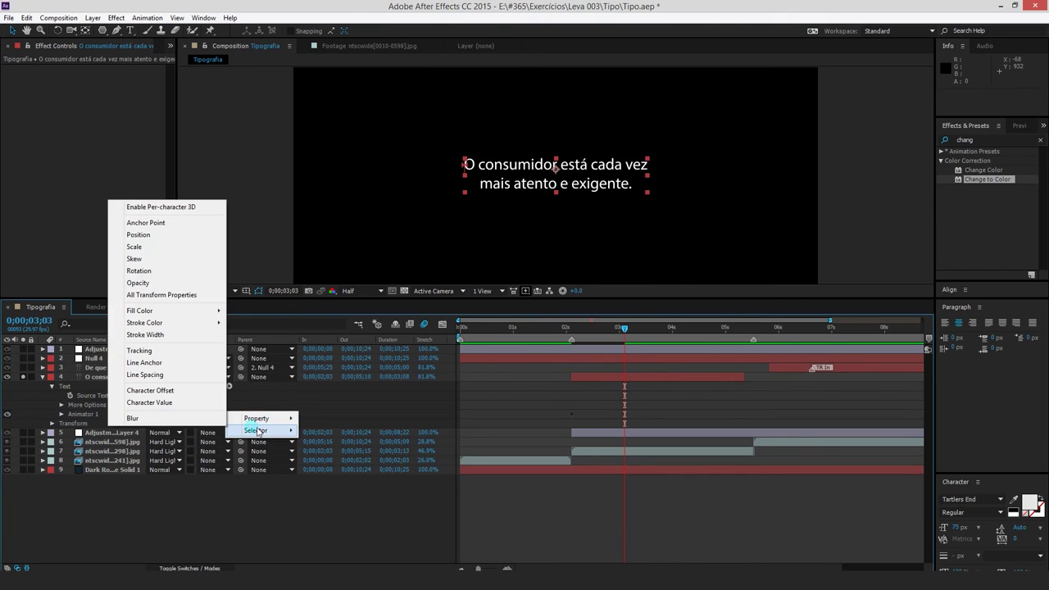
{"action": "mouse_move", "coordinate": [261, 420]}
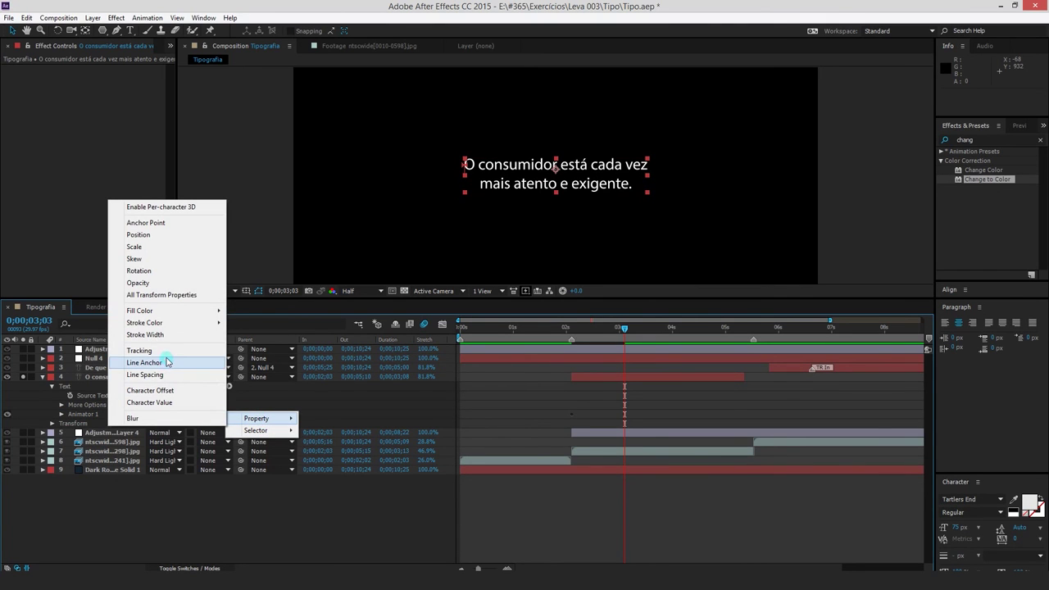
{"action": "left_click", "coordinate": [50, 405]}
{"action": "left_click", "coordinate": [98, 395]}
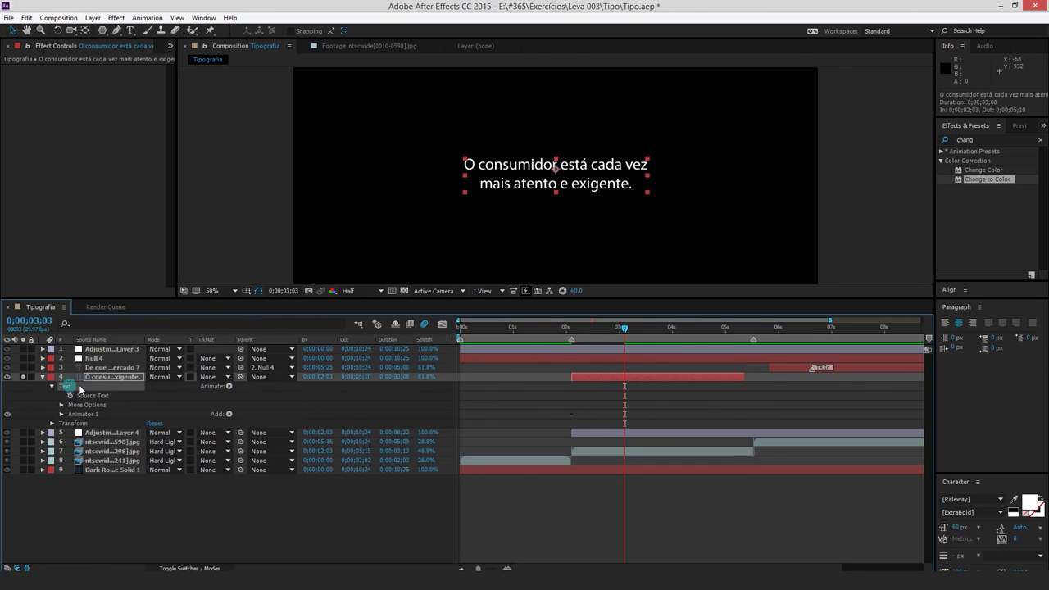
{"action": "left_click", "coordinate": [229, 386]}
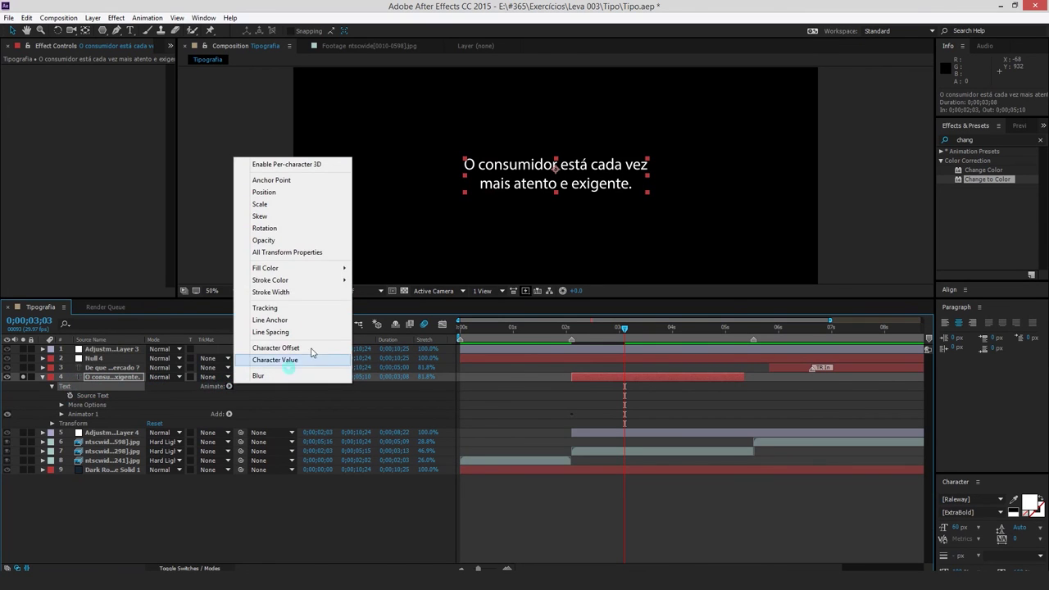
Add an RGB Fill Color animator sampled dark blue-grey, and unsolo the caption layer
{"action": "mouse_move", "coordinate": [291, 269]}
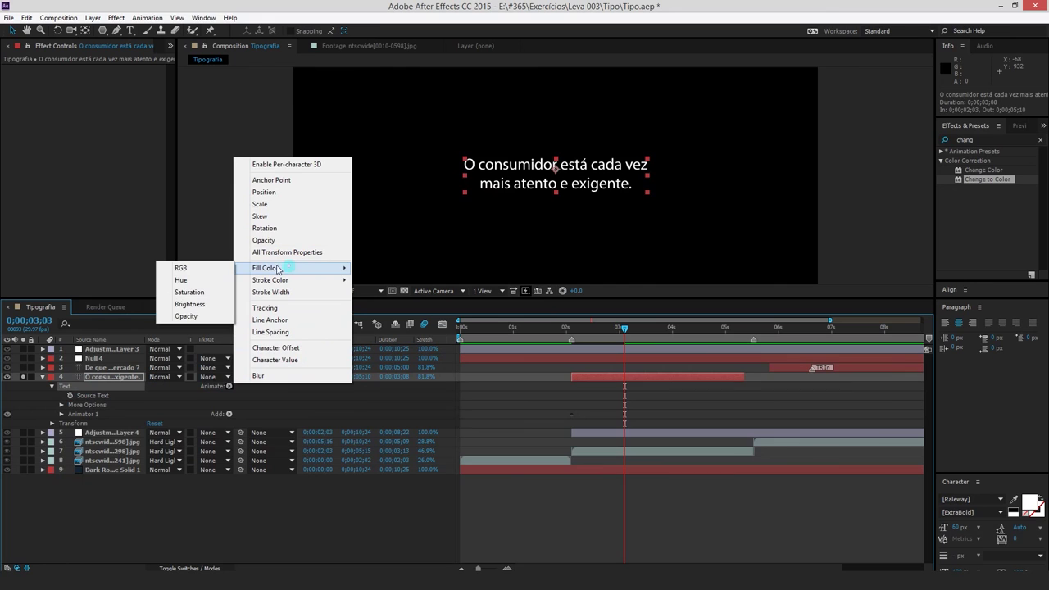
{"action": "left_click", "coordinate": [191, 269]}
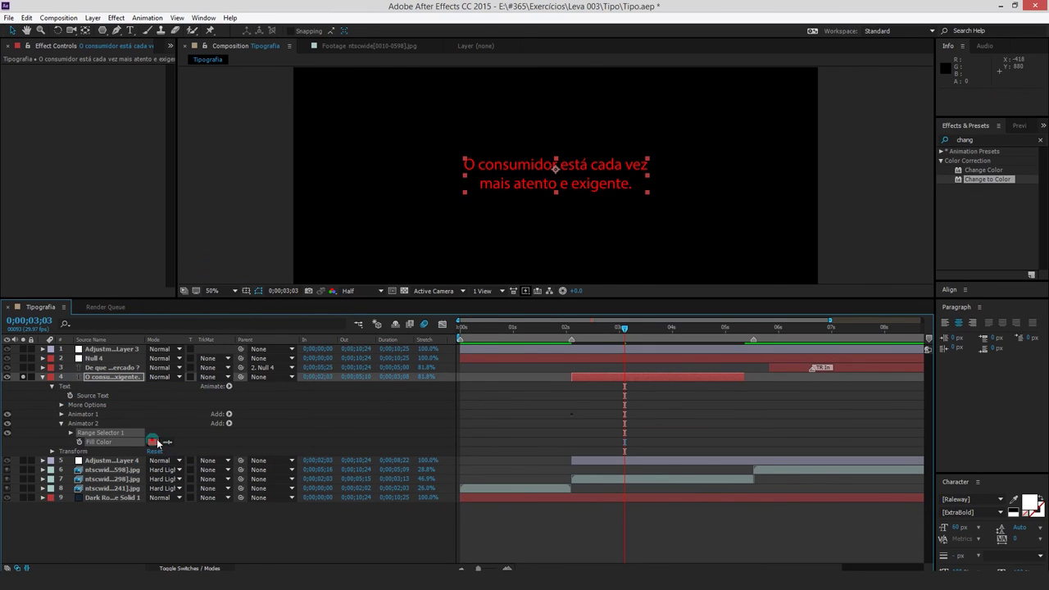
{"action": "left_click", "coordinate": [78, 498]}
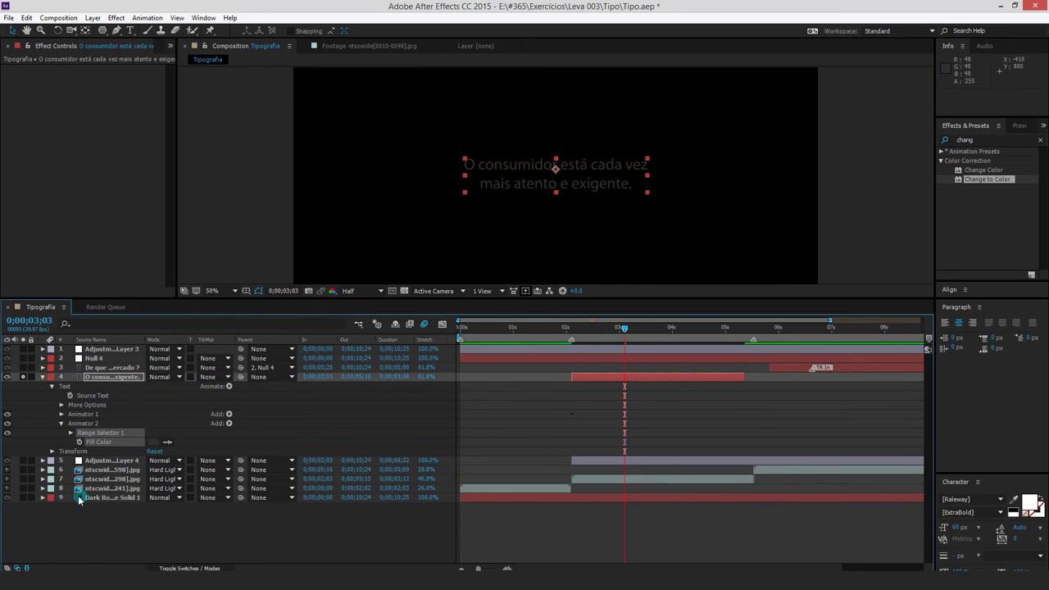
{"action": "left_click", "coordinate": [228, 415]}
{"action": "left_click", "coordinate": [76, 492]}
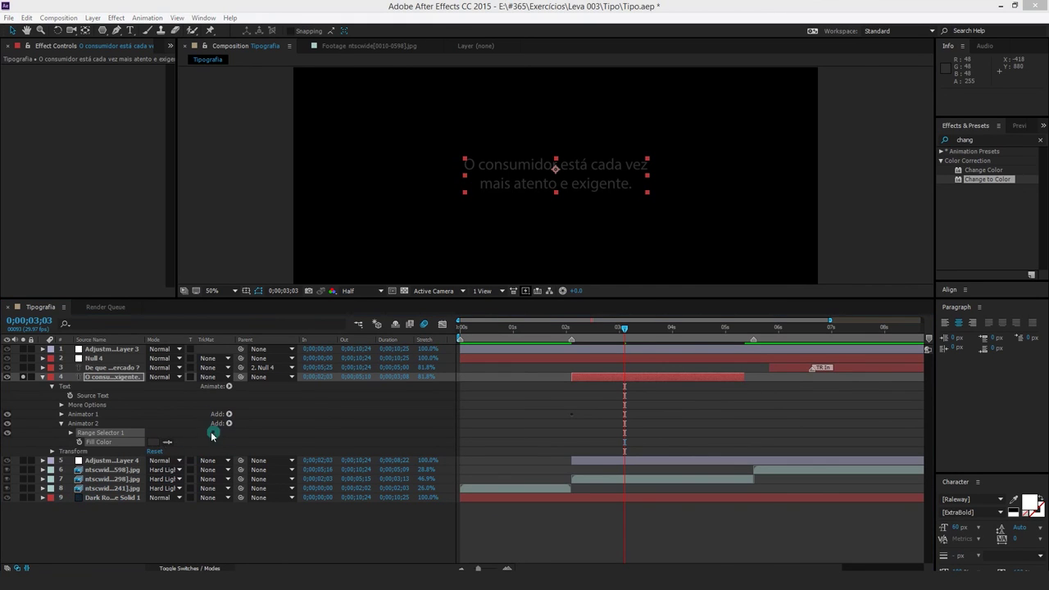
{"action": "left_click", "coordinate": [78, 494]}
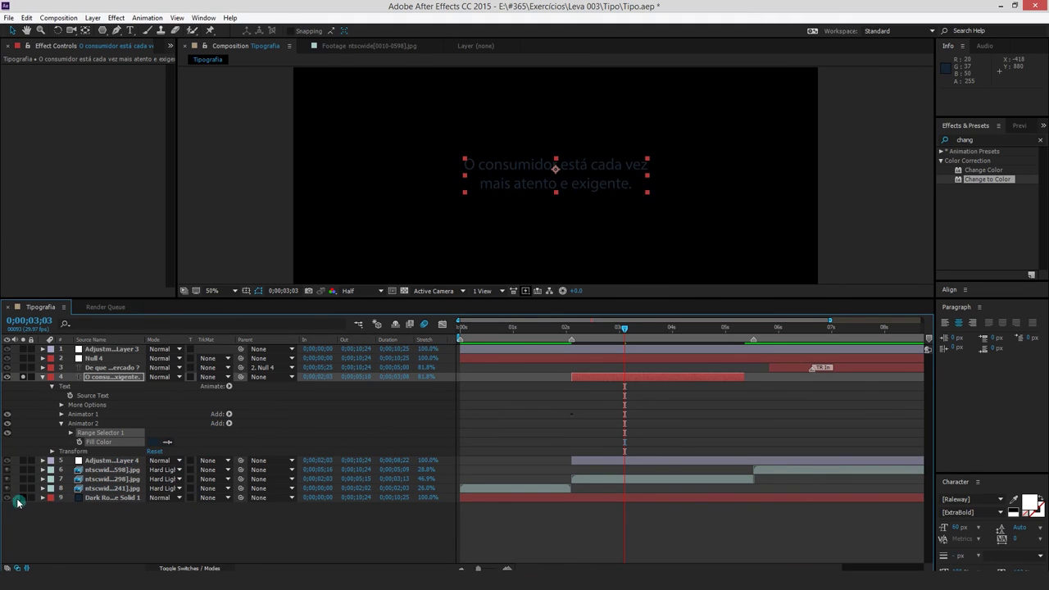
{"action": "left_click", "coordinate": [27, 382]}
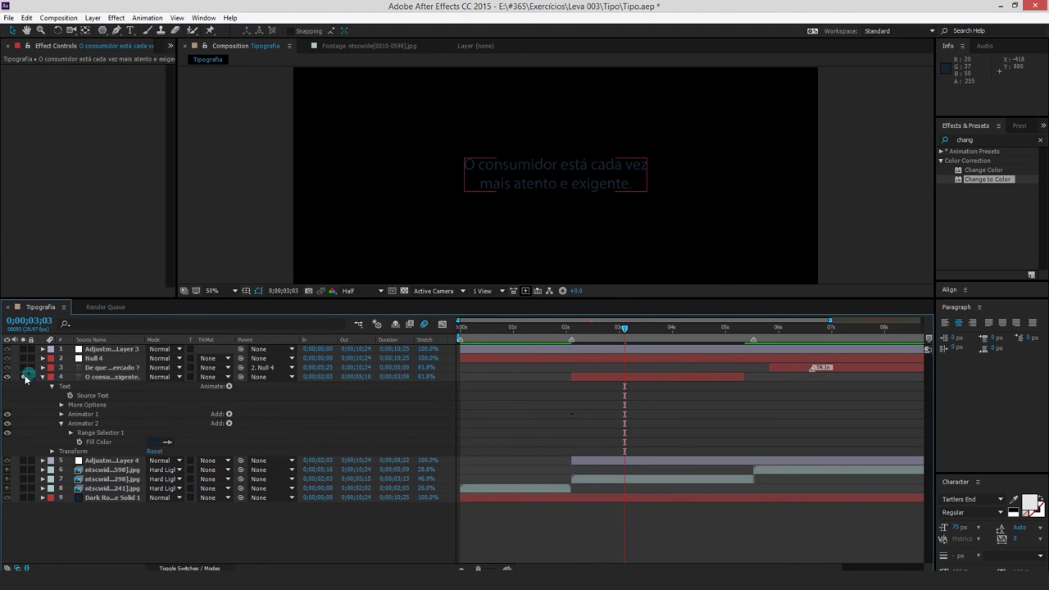
{"action": "left_click", "coordinate": [22, 376]}
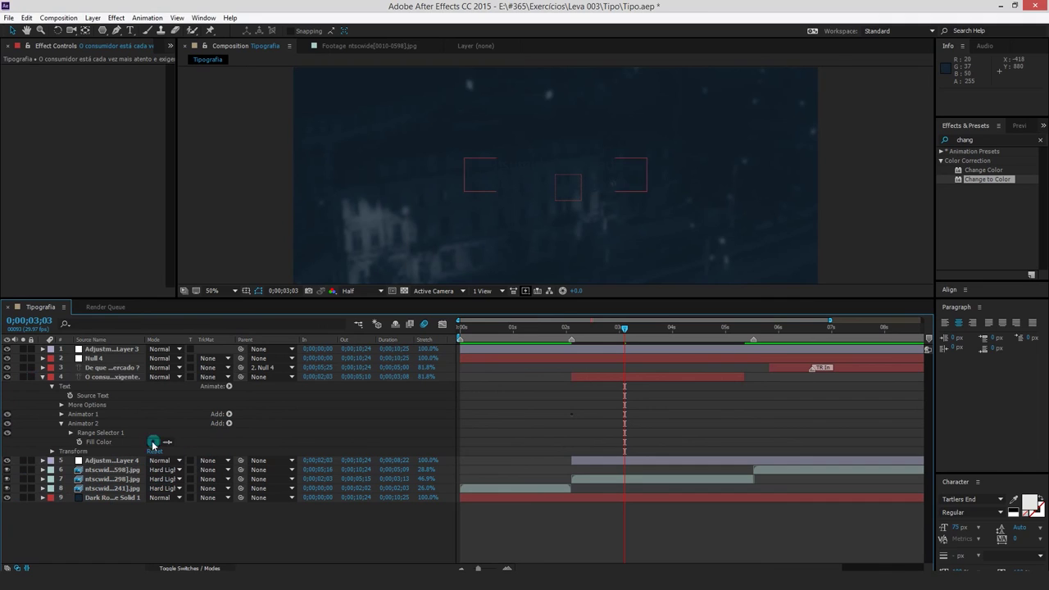
Change Animator 2's fill colour to a bright blue
{"action": "left_click", "coordinate": [153, 442]}
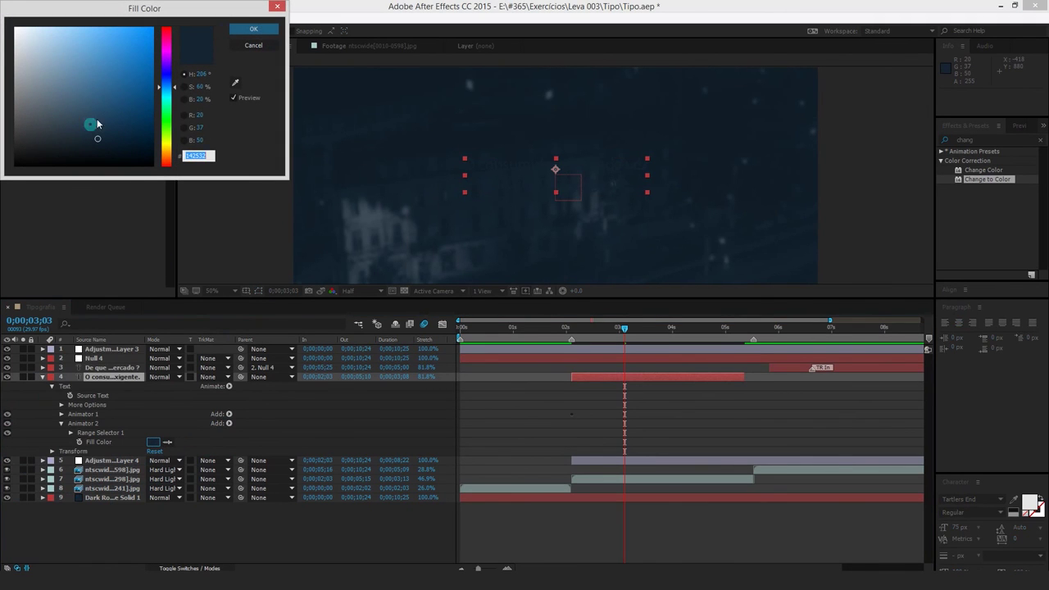
{"action": "left_click_drag", "start_coordinate": [96, 124], "coordinate": [182, 3]}
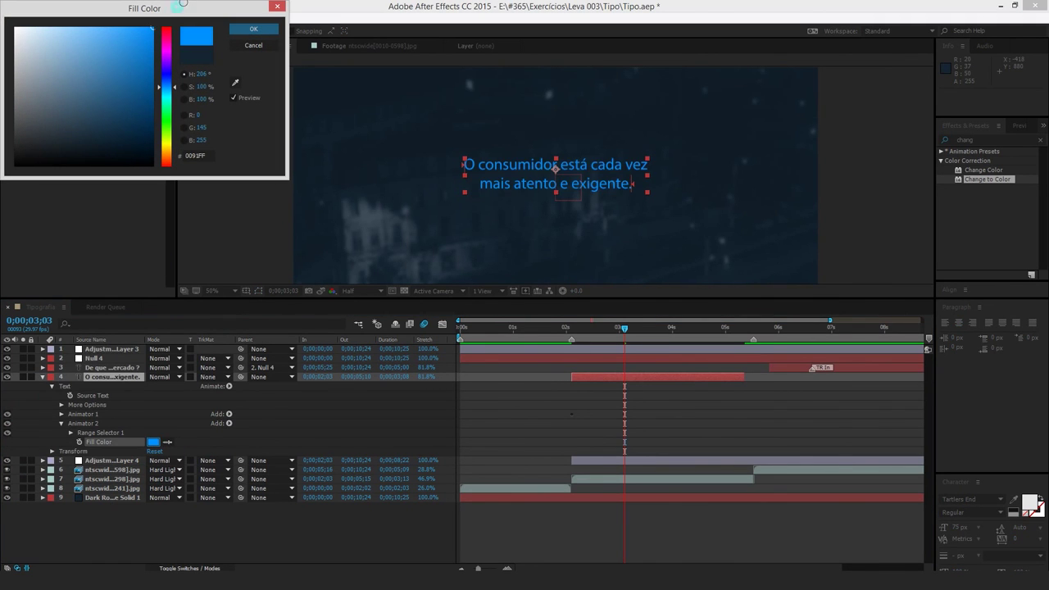
{"action": "left_click", "coordinate": [253, 28]}
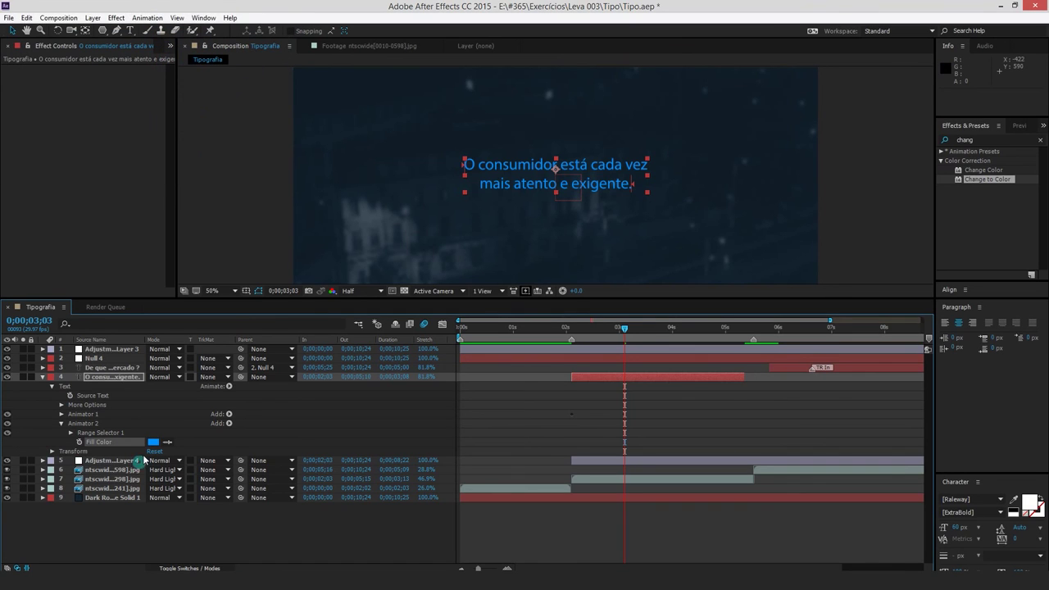
Drag the range selector's start in the viewer to just before 'atento'
{"action": "left_click", "coordinate": [657, 222]}
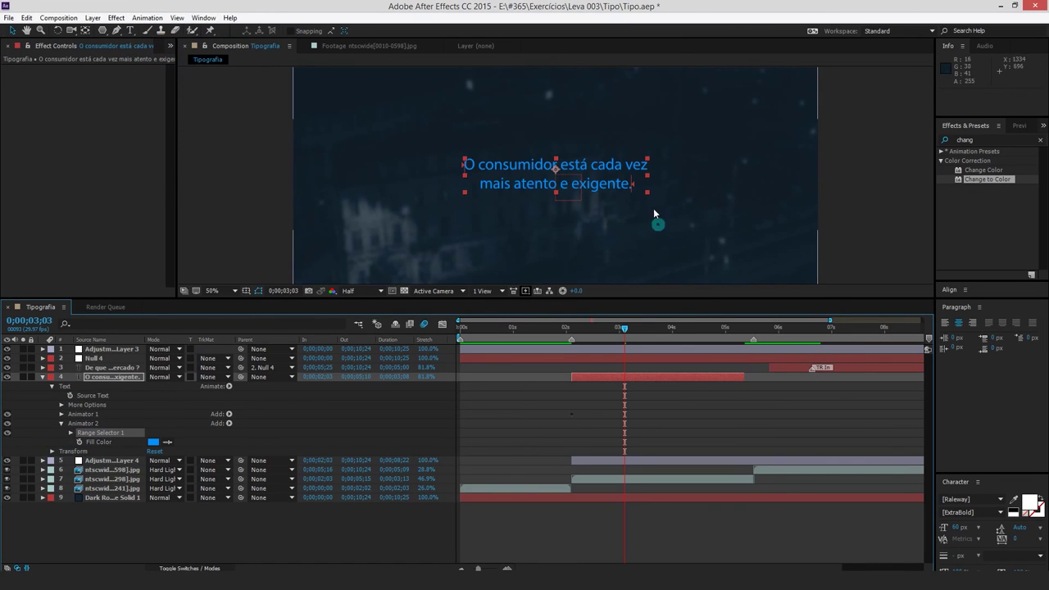
{"action": "left_click_drag", "start_coordinate": [467, 166], "coordinate": [513, 185]}
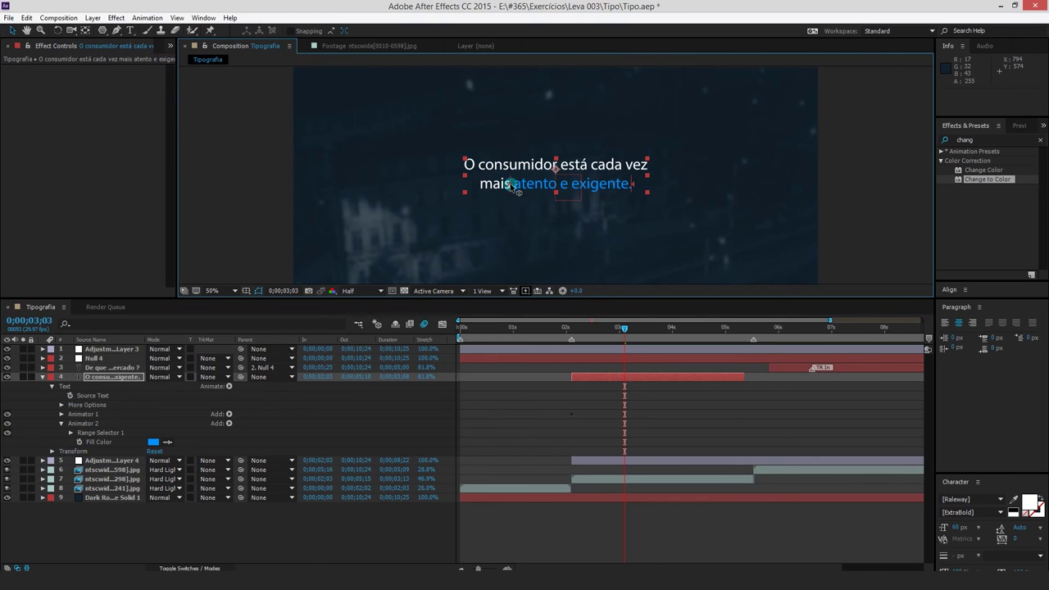
{"action": "left_click_drag", "start_coordinate": [629, 185], "coordinate": [623, 190]}
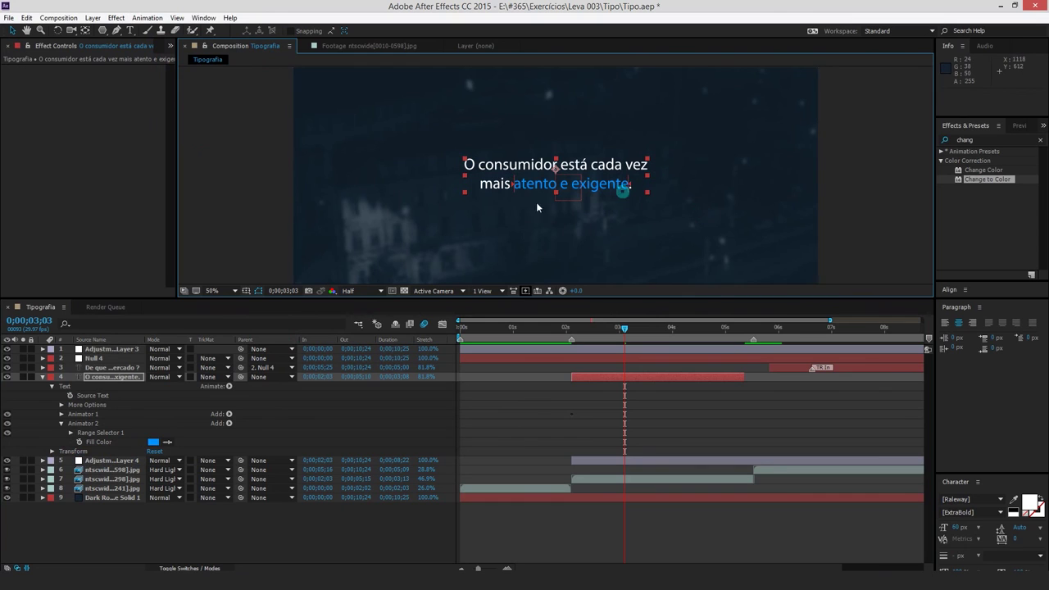
{"action": "left_click", "coordinate": [516, 186]}
{"action": "left_click", "coordinate": [71, 436]}
Set Range Selector 1's End to 63% and add its first keyframe
{"action": "left_click", "coordinate": [77, 441]}
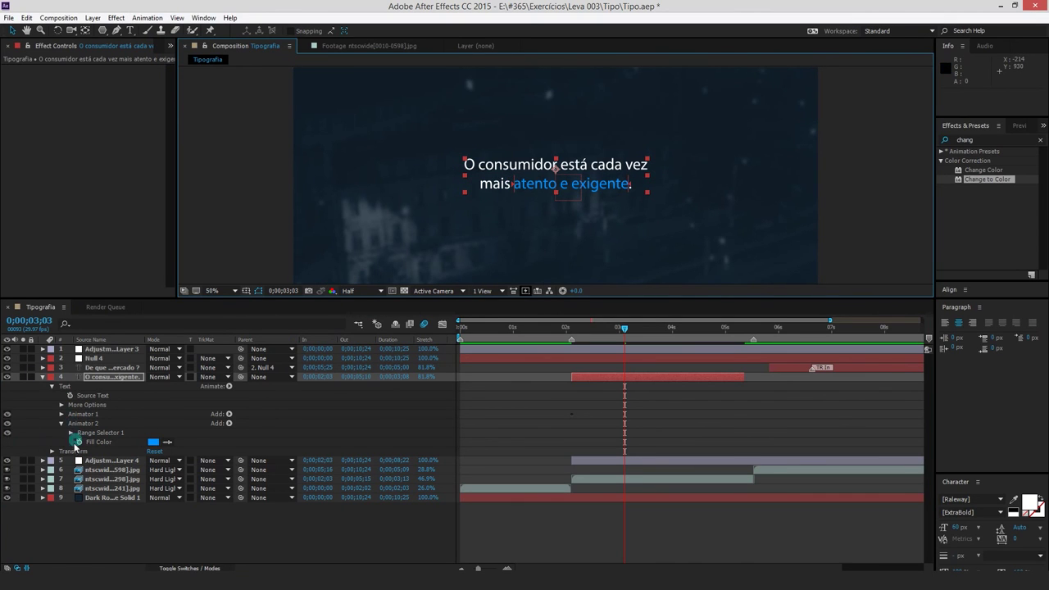
{"action": "left_click", "coordinate": [71, 433]}
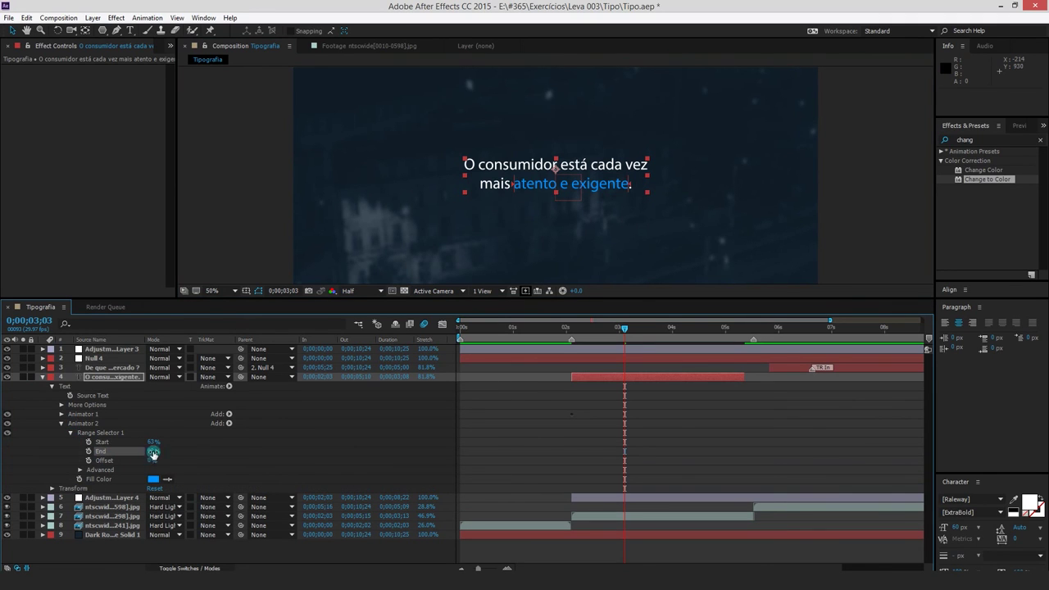
{"action": "type", "text": "63"}
{"action": "left_click", "coordinate": [244, 441]}
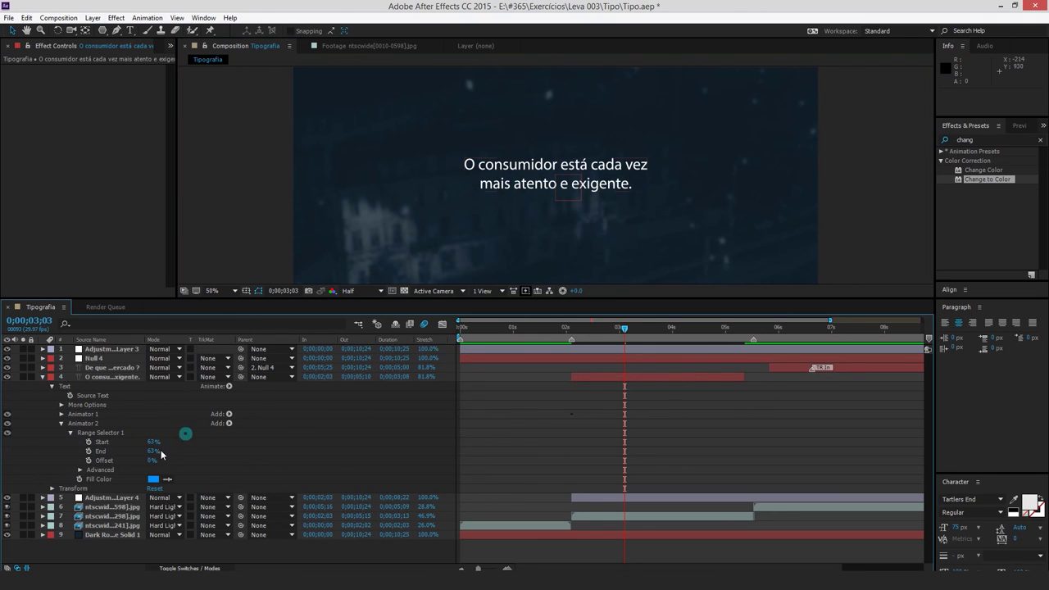
{"action": "left_click", "coordinate": [97, 435]}
{"action": "left_click", "coordinate": [88, 451]}
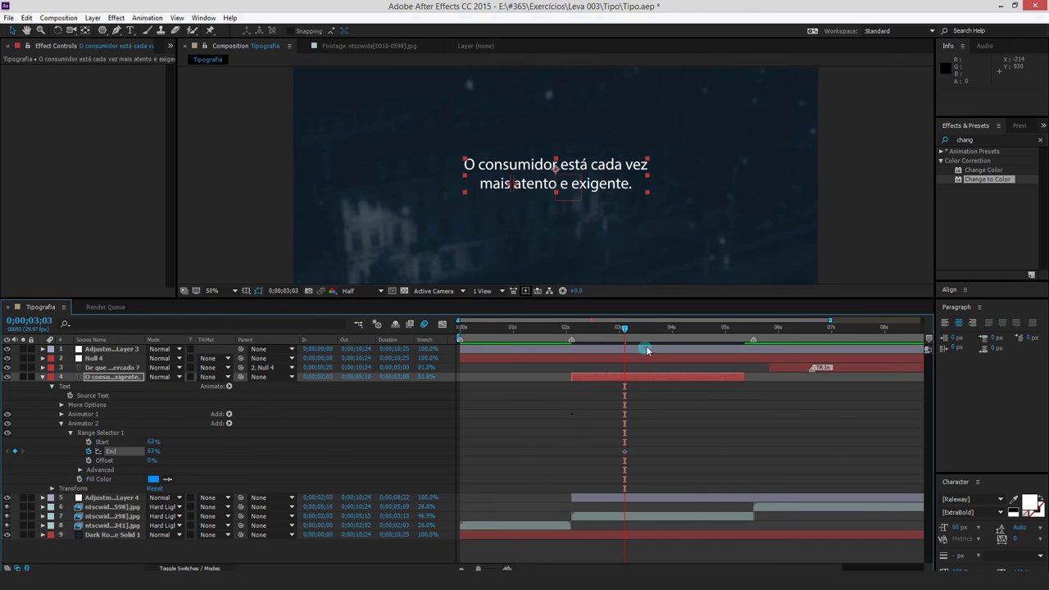
Add a second End keyframe of 98% at 0;00;04;21 and scrub to check the sweep
{"action": "left_click_drag", "start_coordinate": [641, 335], "coordinate": [705, 334]}
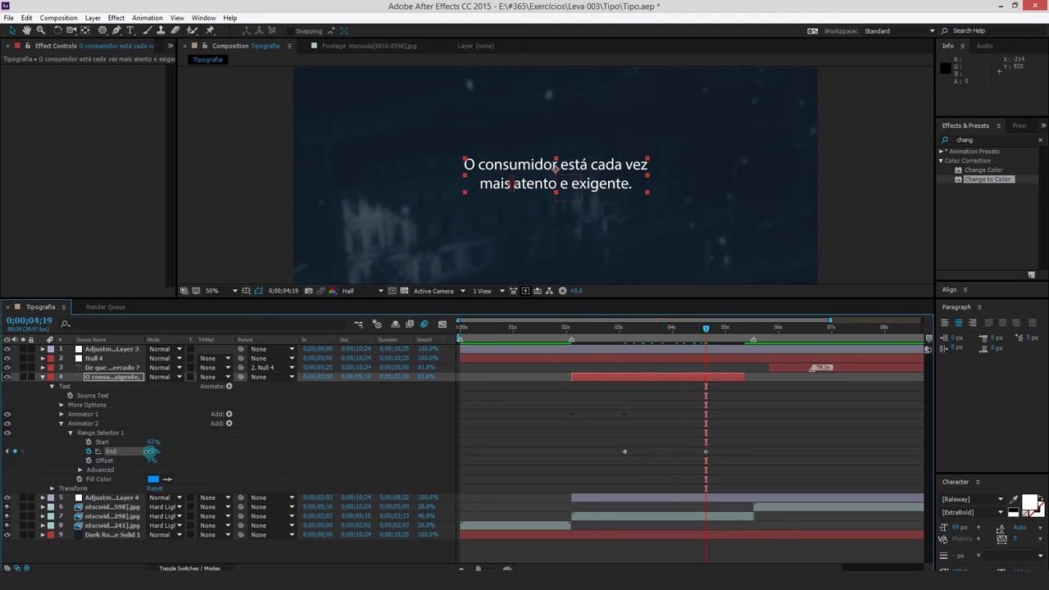
{"action": "left_click", "coordinate": [150, 451]}
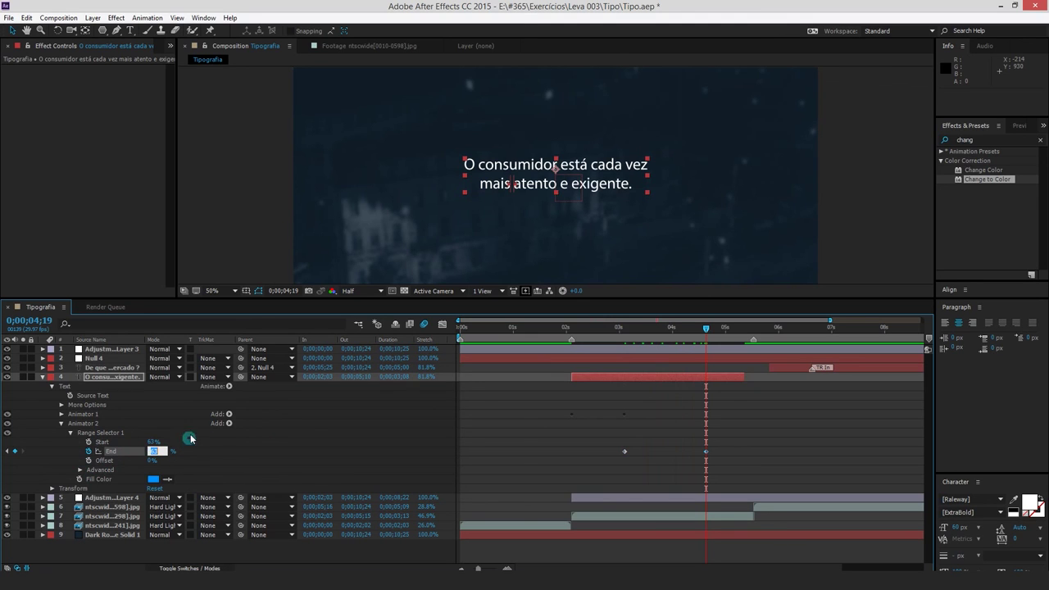
{"action": "type", "text": "98"}
{"action": "left_click", "coordinate": [262, 465]}
{"action": "left_click", "coordinate": [709, 330]}
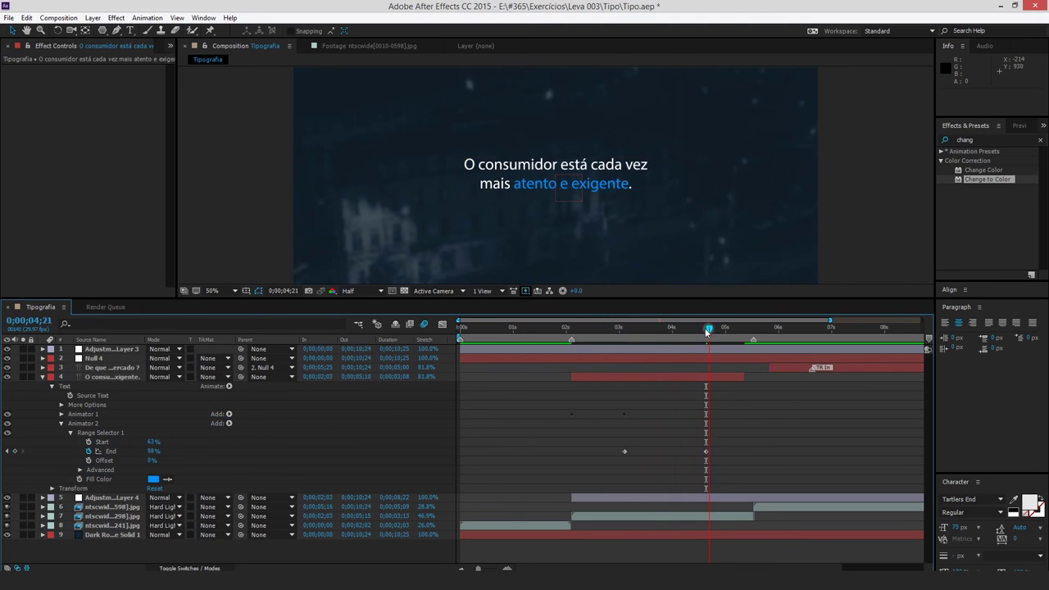
{"action": "mouse_move", "coordinate": [708, 331]}
{"action": "left_mouse_down"}
{"action": "mouse_move", "coordinate": [549, 339]}
{"action": "mouse_move", "coordinate": [574, 400]}
{"action": "left_mouse_up"}
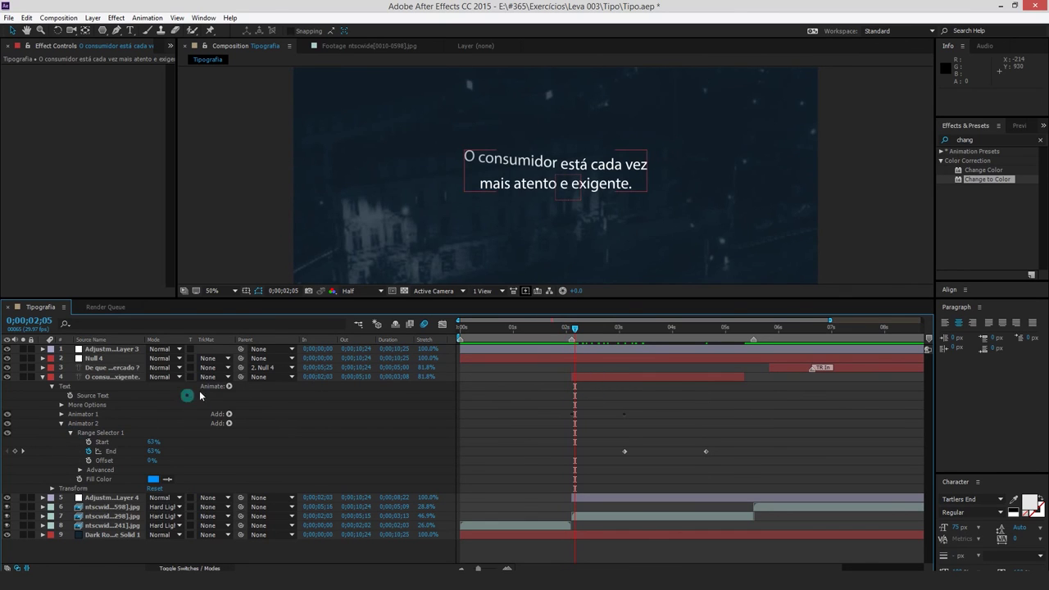
Set the Offset keyframes to 100% and -100%, and end the work area at 0;00;05;10
{"action": "left_click", "coordinate": [599, 378]}
{"action": "key", "text": "u"}
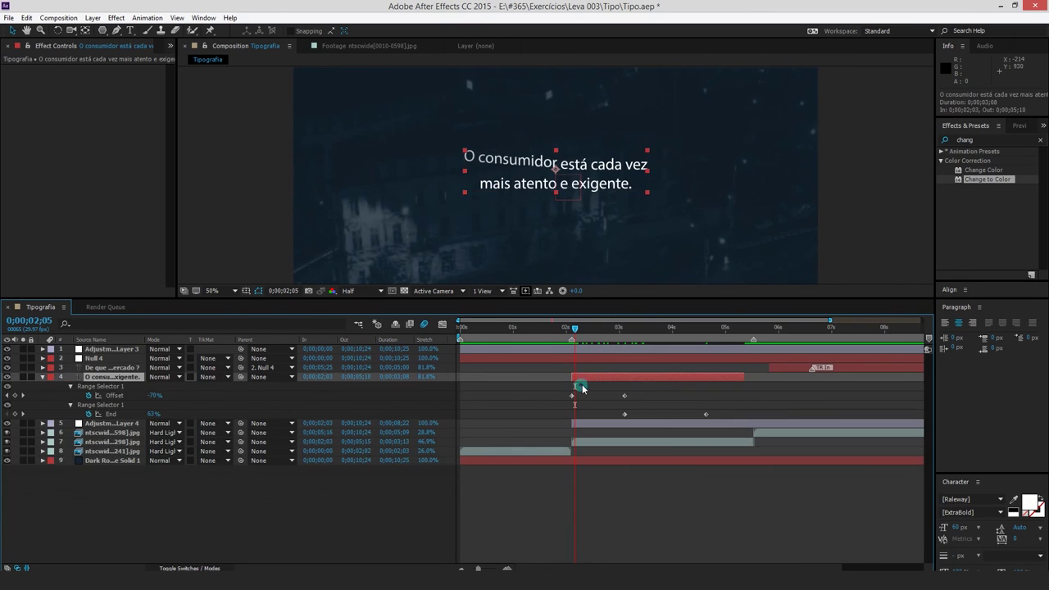
{"action": "left_click", "coordinate": [10, 395]}
{"action": "left_click", "coordinate": [155, 395]}
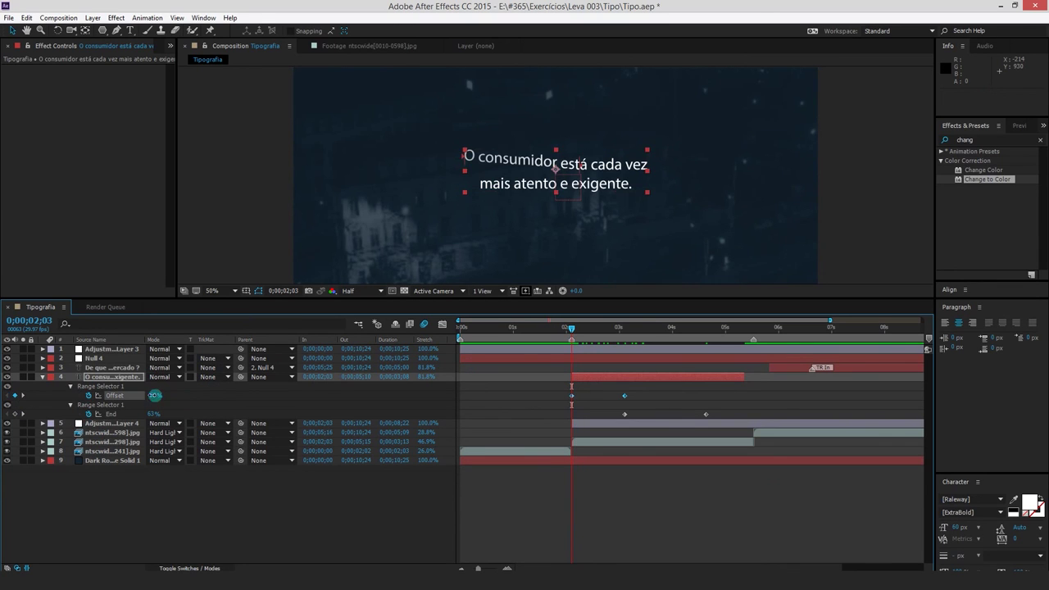
{"action": "left_click_drag", "start_coordinate": [155, 395], "coordinate": [209, 394]}
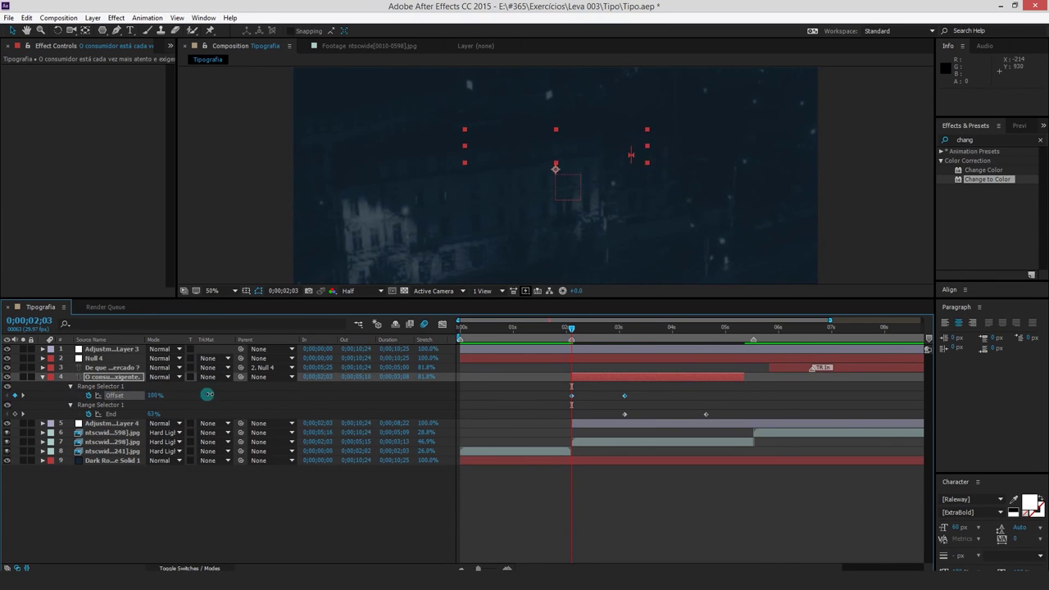
{"action": "left_click", "coordinate": [601, 396]}
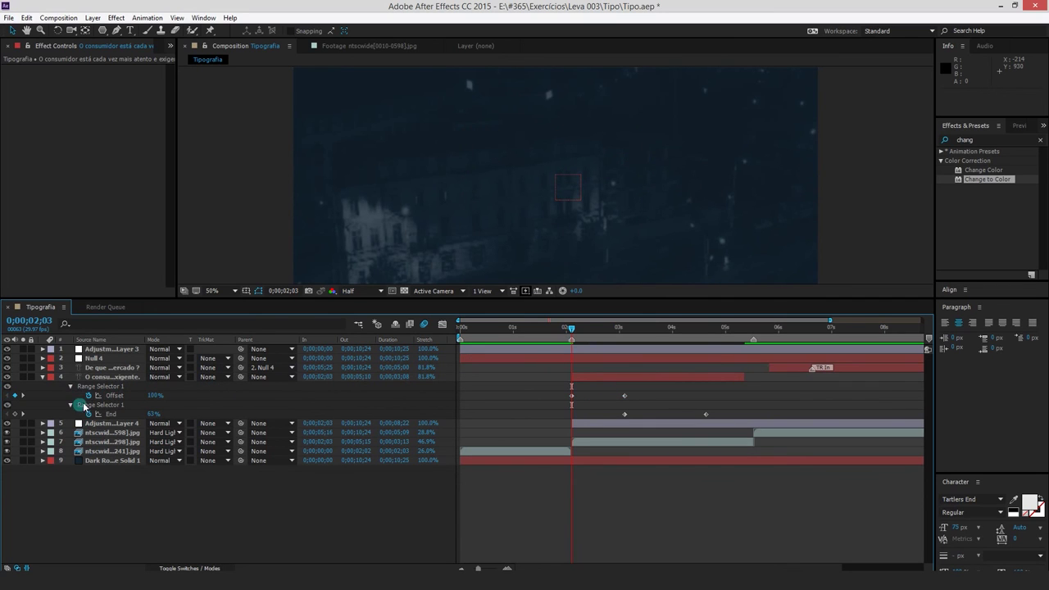
{"action": "left_click", "coordinate": [24, 396]}
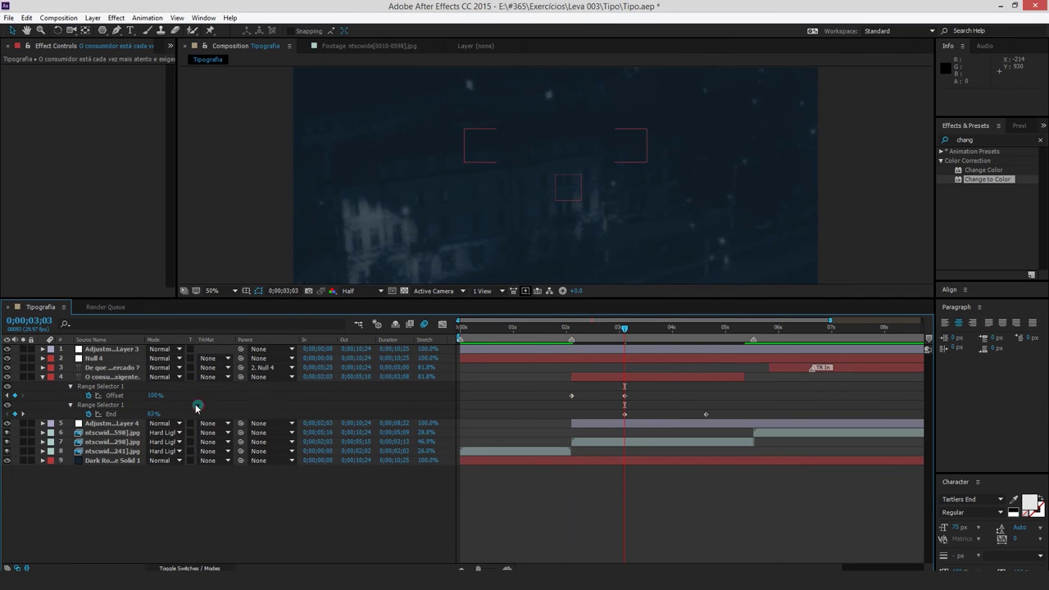
{"action": "left_click_drag", "start_coordinate": [156, 396], "coordinate": [18, 402]}
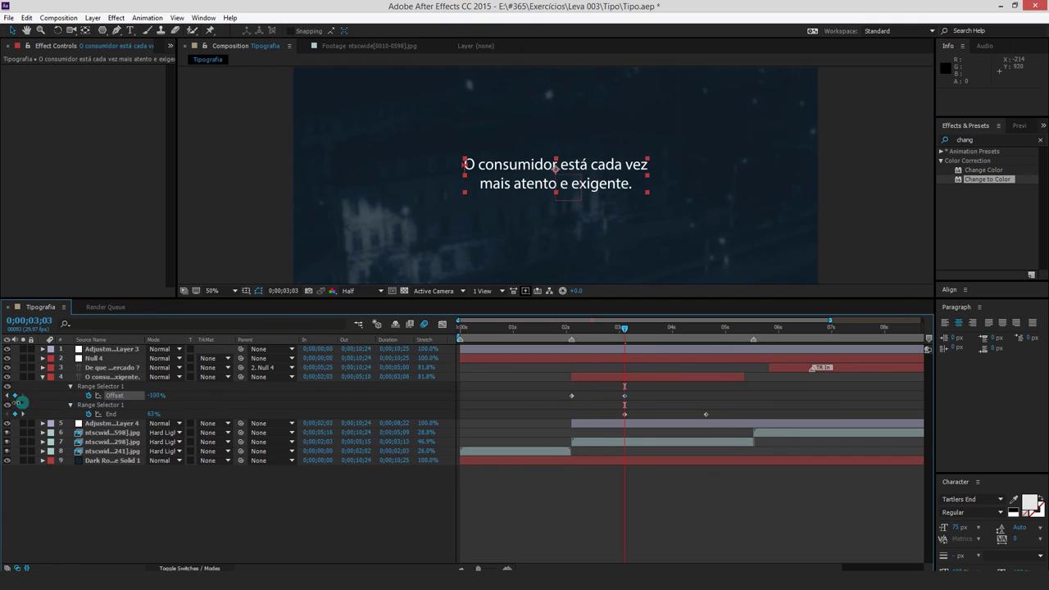
{"action": "left_click_drag", "start_coordinate": [569, 330], "coordinate": [748, 346]}
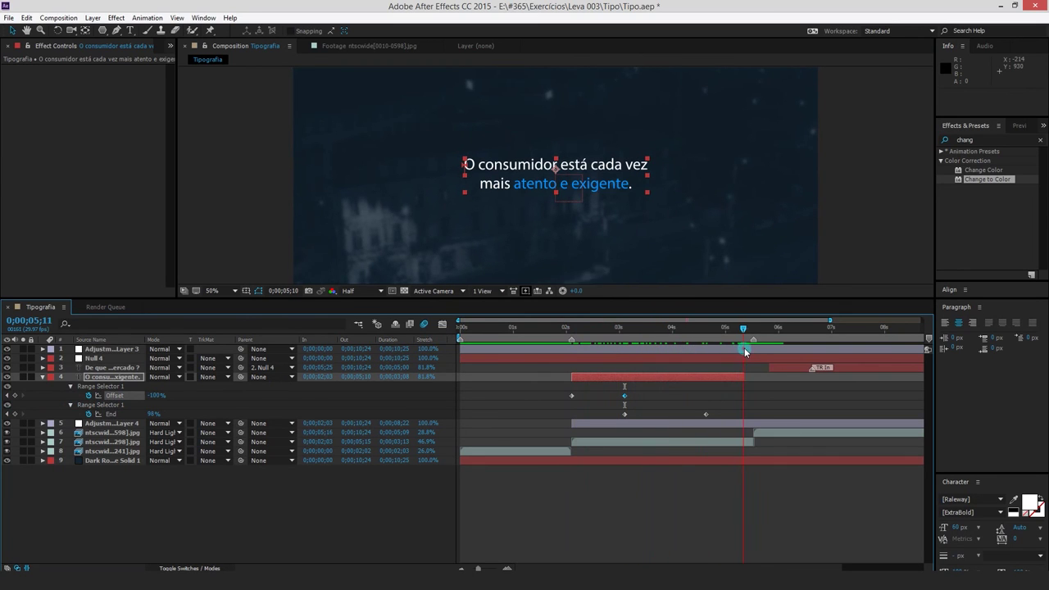
{"action": "key", "text": "n"}
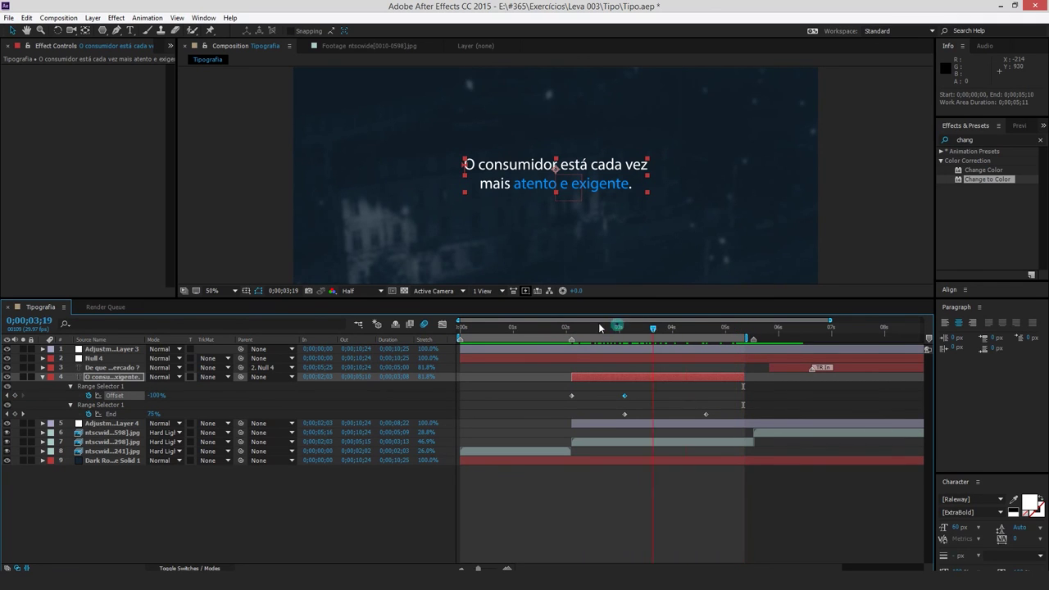
Start the work area at 0;00;02;03 and RAM-preview the caption reveal in an enlarged viewer
{"action": "left_click_drag", "start_coordinate": [743, 332], "coordinate": [571, 331]}
{"action": "key", "text": "b"}
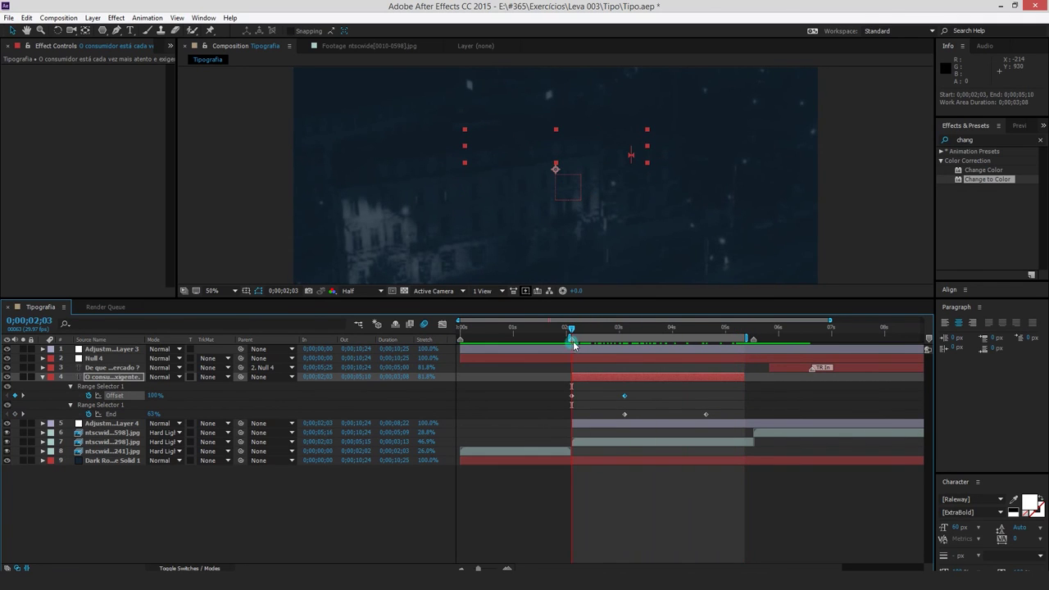
{"action": "key", "text": "space"}
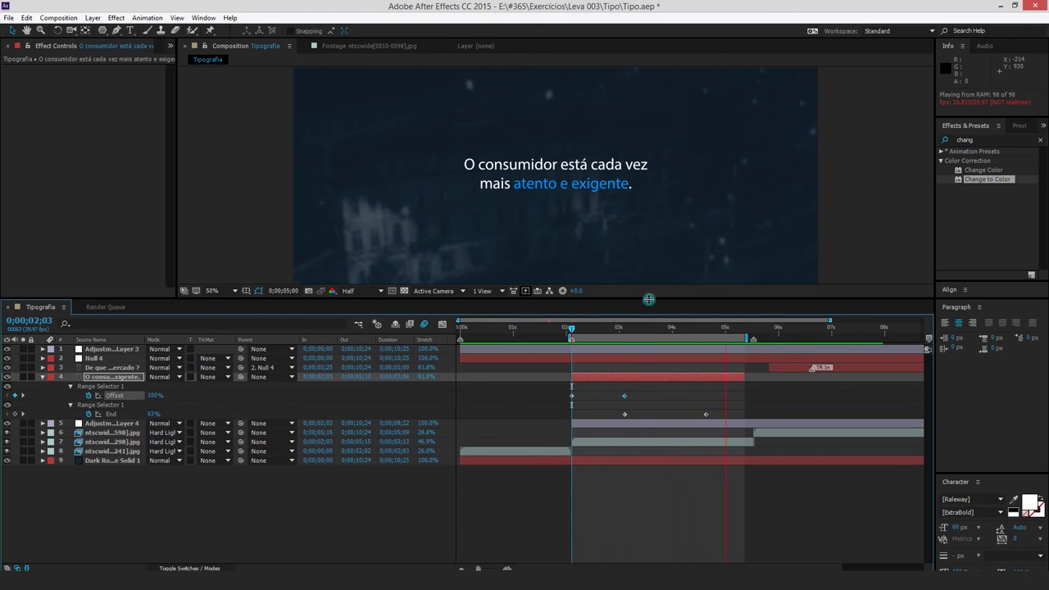
{"action": "left_click_drag", "start_coordinate": [649, 299], "coordinate": [640, 389]}
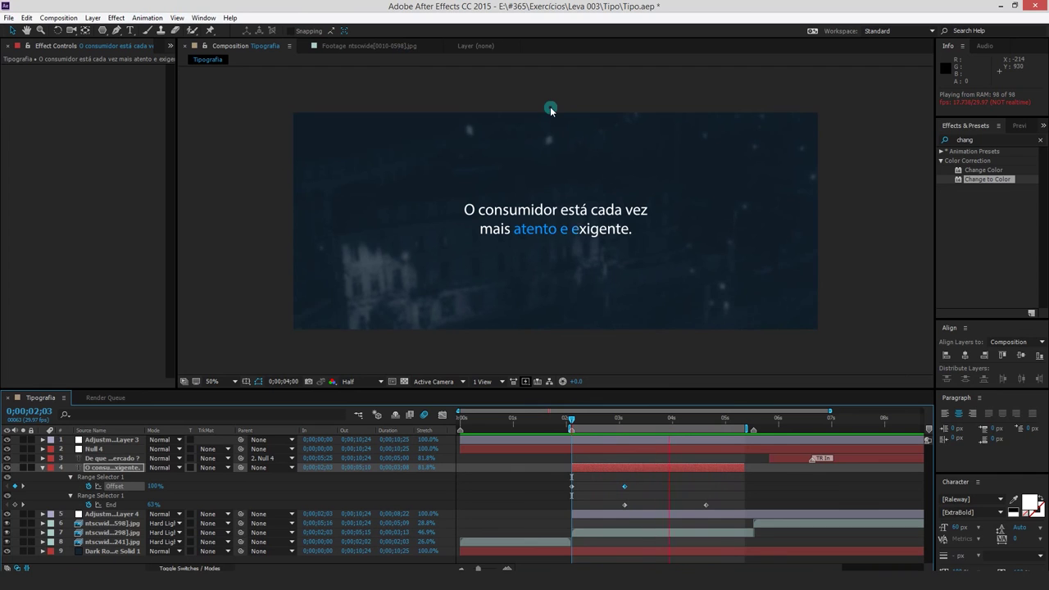
{"action": "key", "text": "space"}
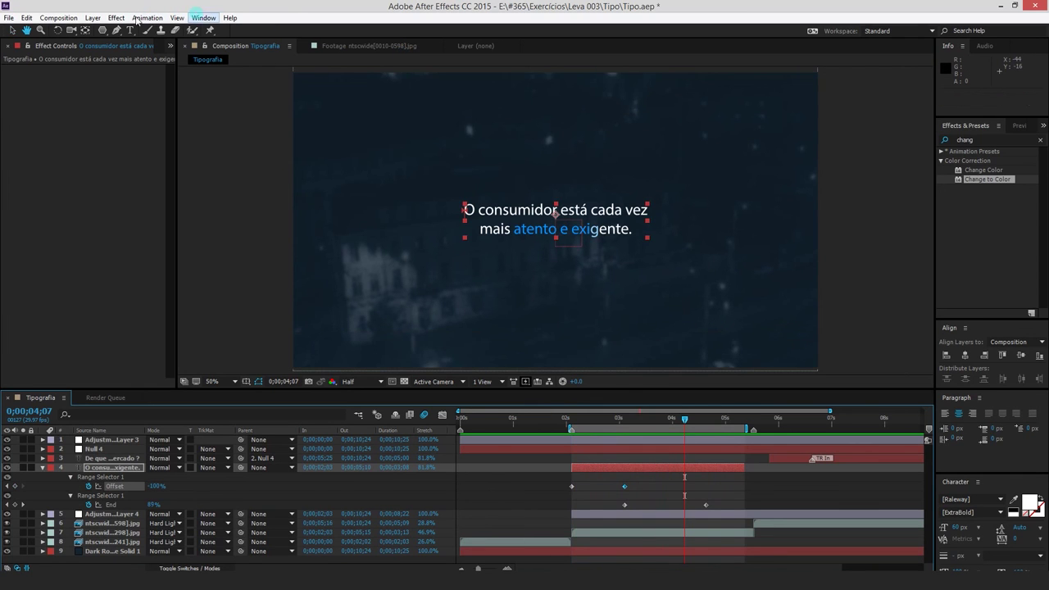
Browse animation presets in Bridge and open Text > Blurs to view its six presets
{"action": "left_click", "coordinate": [148, 18]}
{"action": "left_click", "coordinate": [92, 63]}
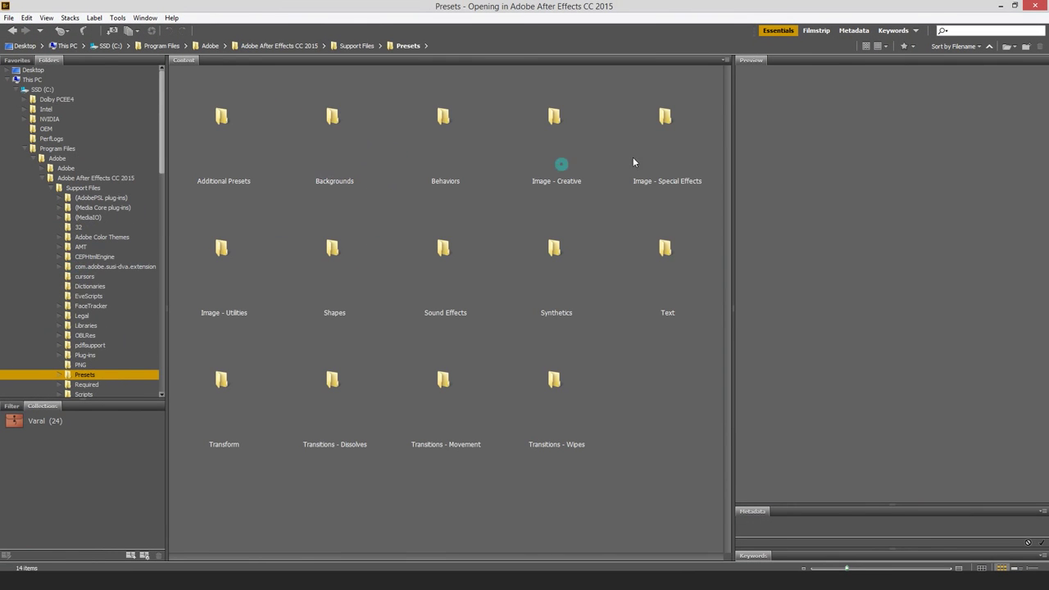
{"action": "double_click", "coordinate": [664, 250]}
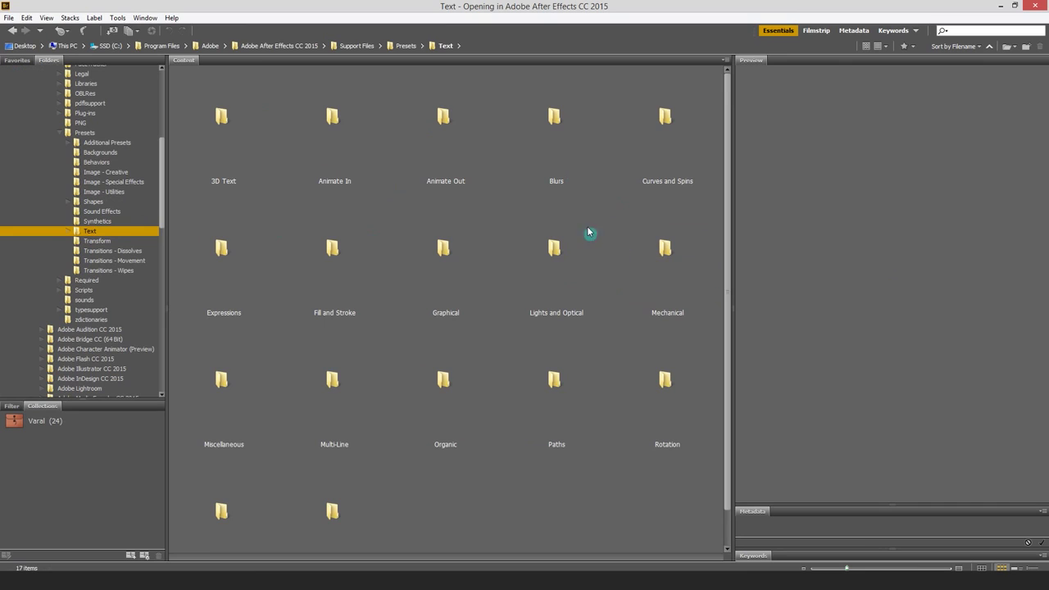
{"action": "left_click", "coordinate": [223, 246]}
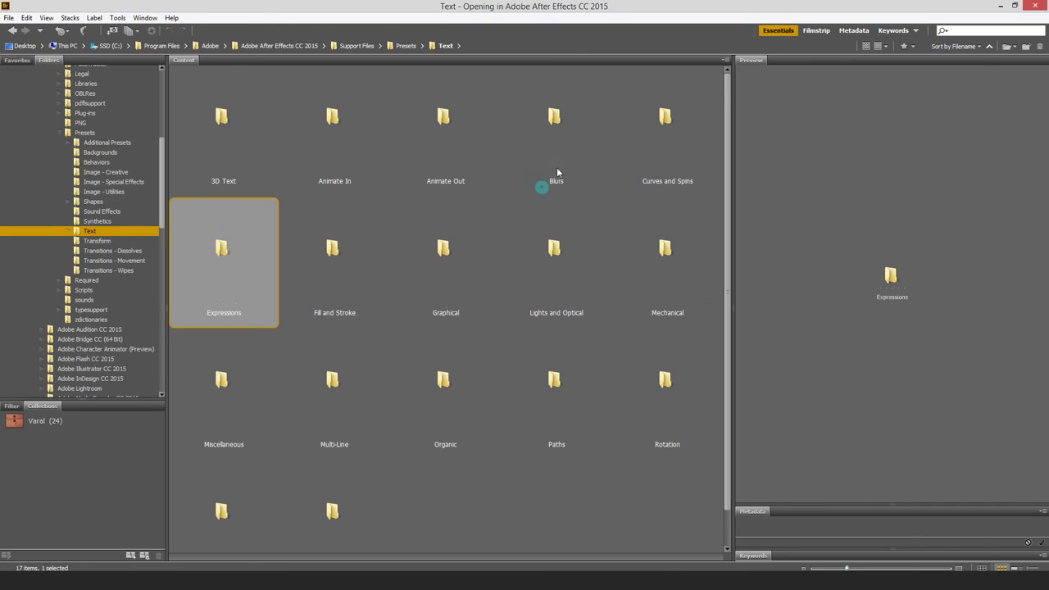
{"action": "double_click", "coordinate": [557, 118]}
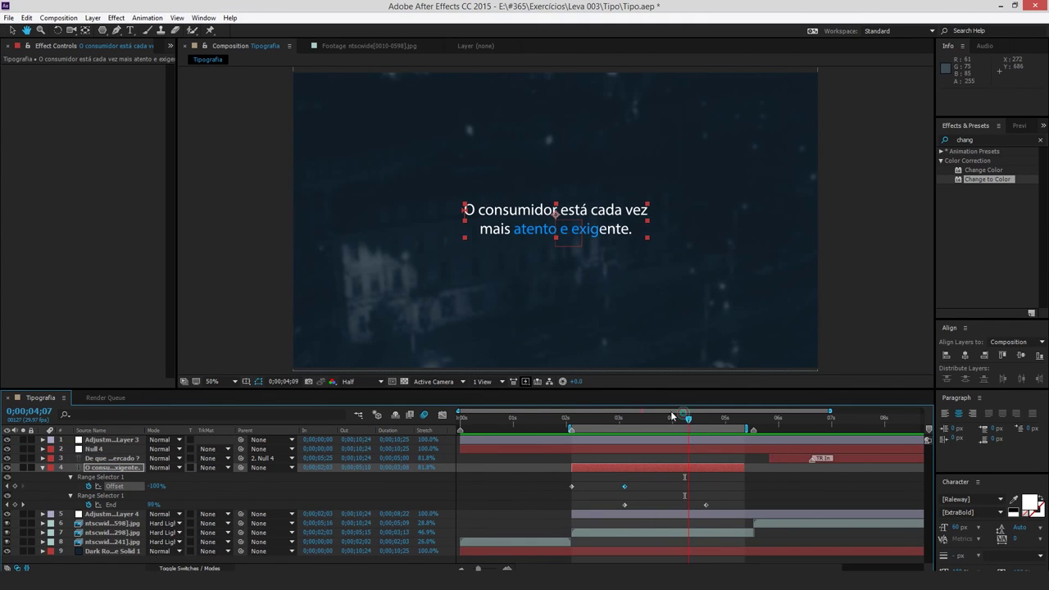
Scrub back to 0;00;02;19, then select Foggy.ffx in Bridge and widen its preview panel
{"action": "left_click_drag", "start_coordinate": [681, 418], "coordinate": [572, 421]}
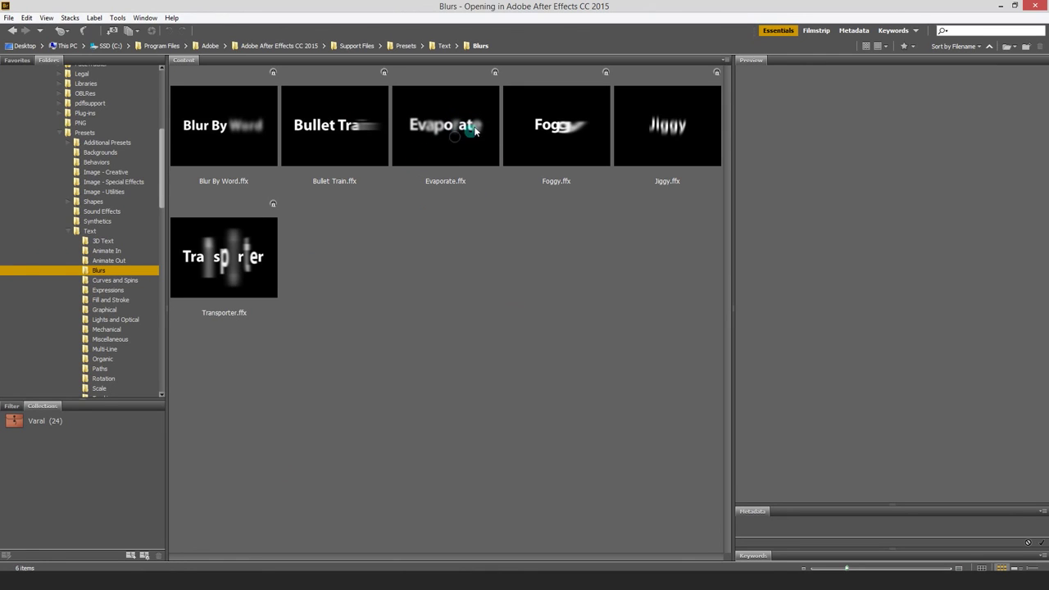
{"action": "left_click", "coordinate": [587, 120]}
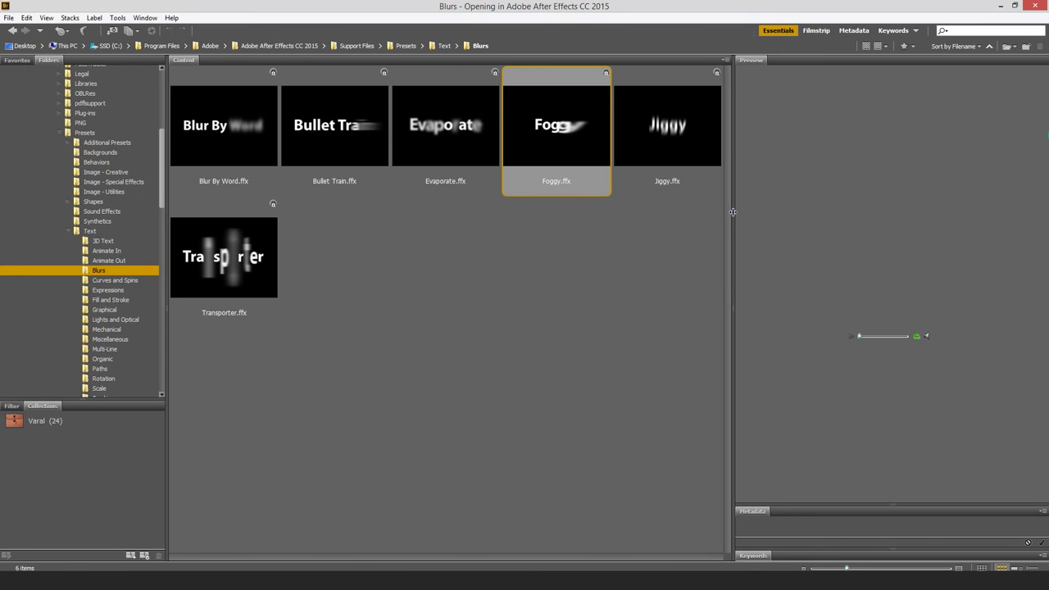
{"action": "left_click_drag", "start_coordinate": [733, 212], "coordinate": [505, 209]}
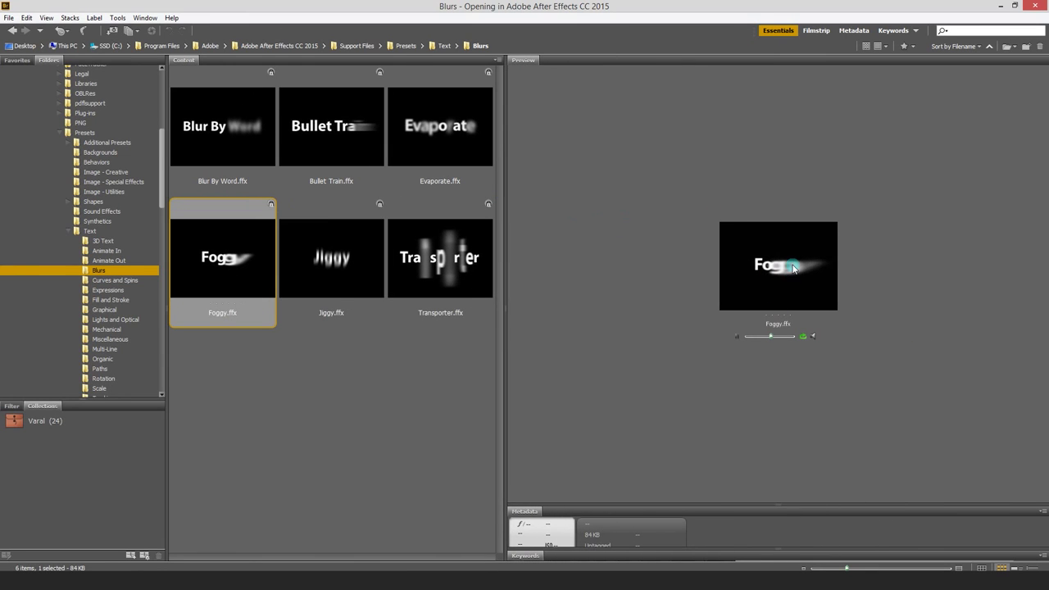